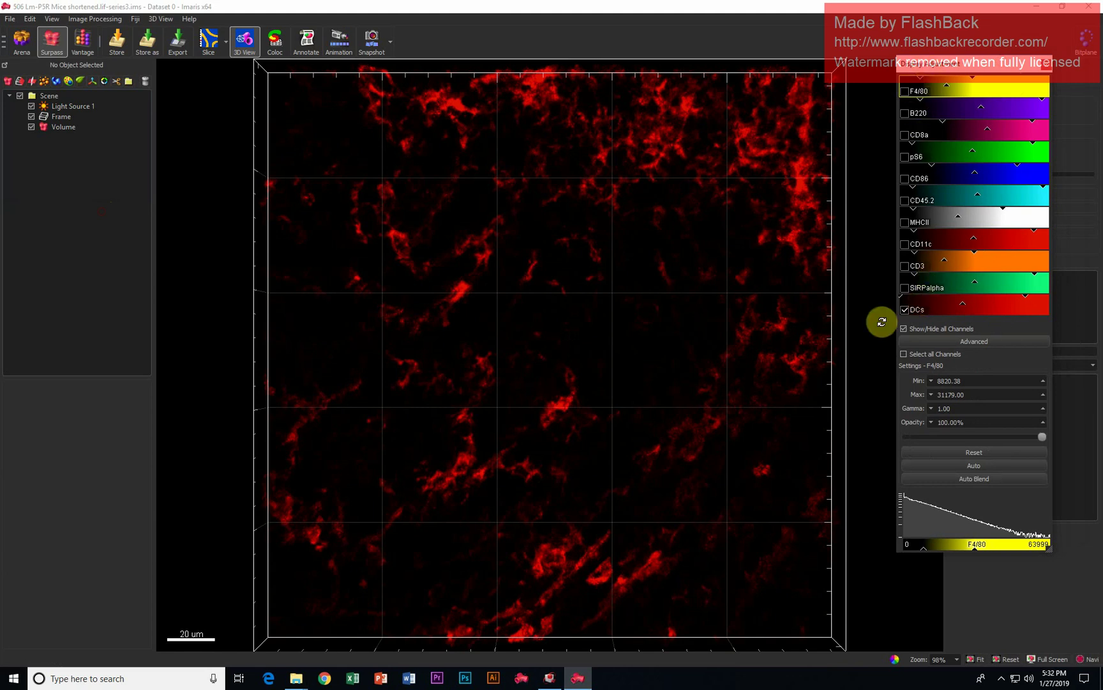
left_click(904, 309)
left_click(905, 309)
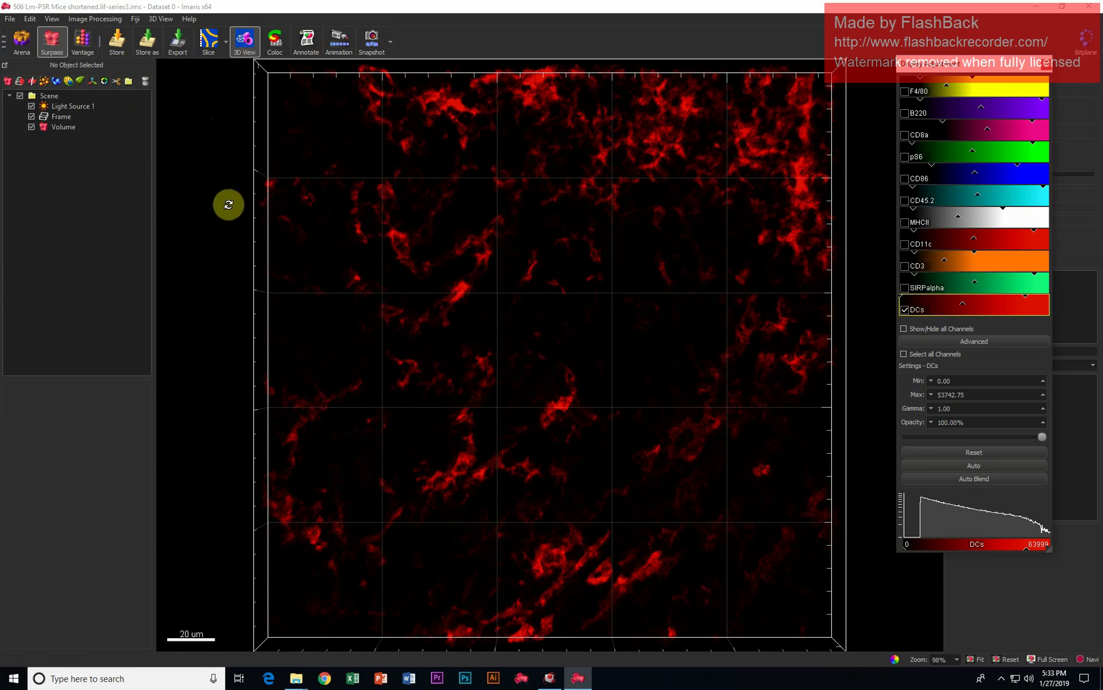
- Switch to the Leica software and examine the dimensions and scanner settings in the properties of the Pacific Blue_Crop001 image
left_click(549, 678)
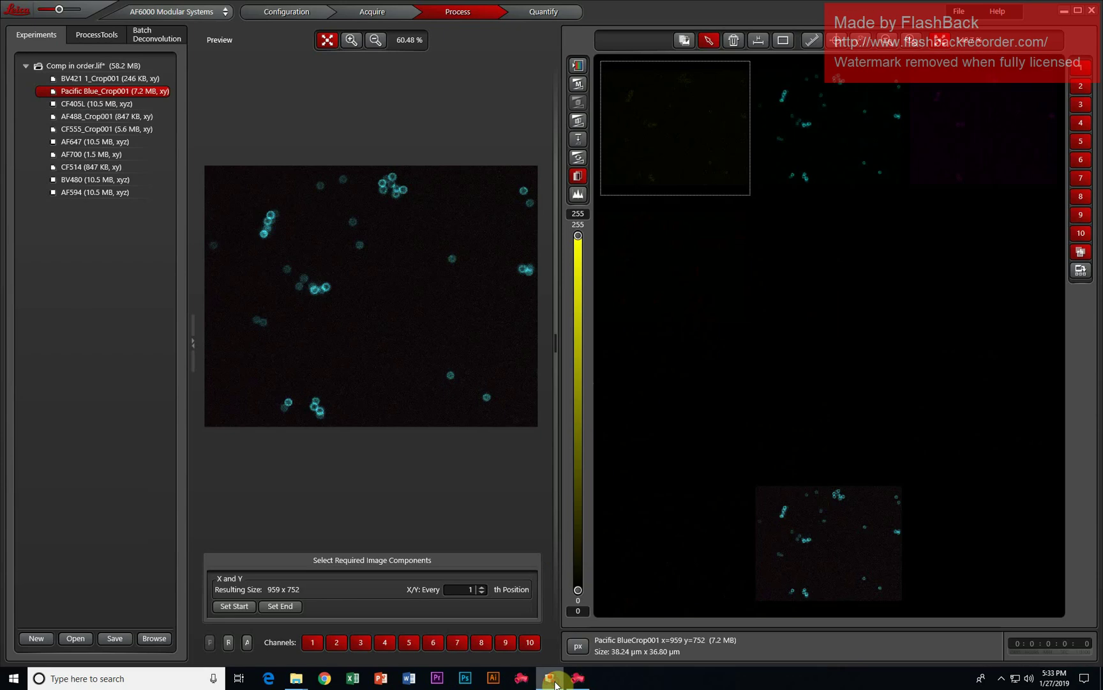
right_click(93, 94)
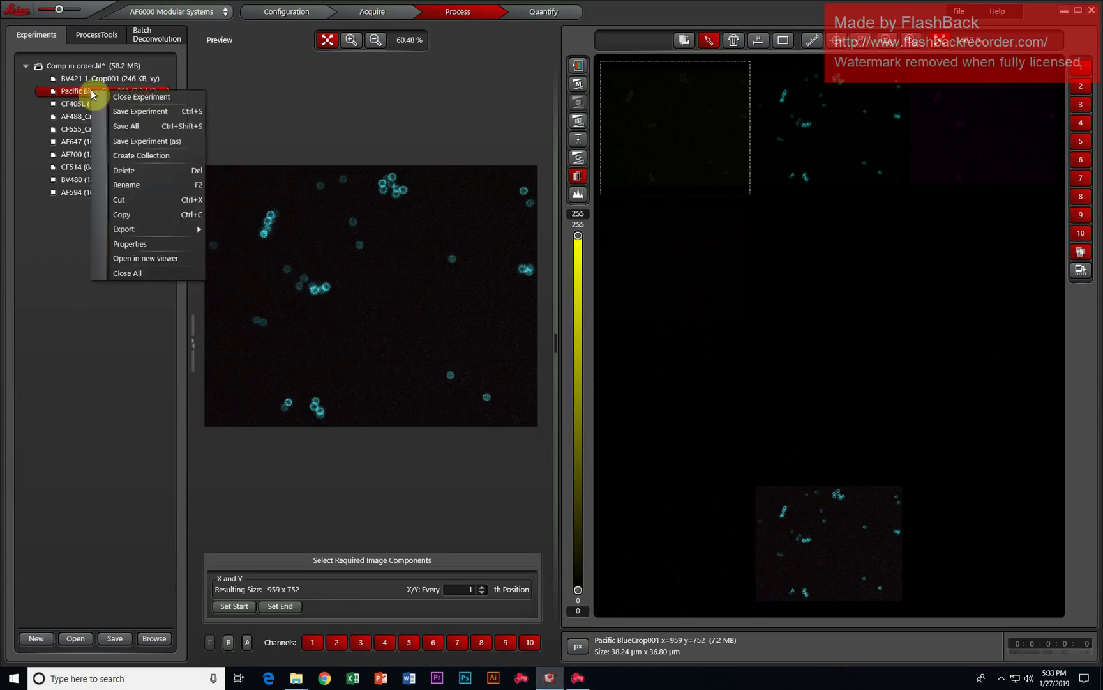
left_click(150, 242)
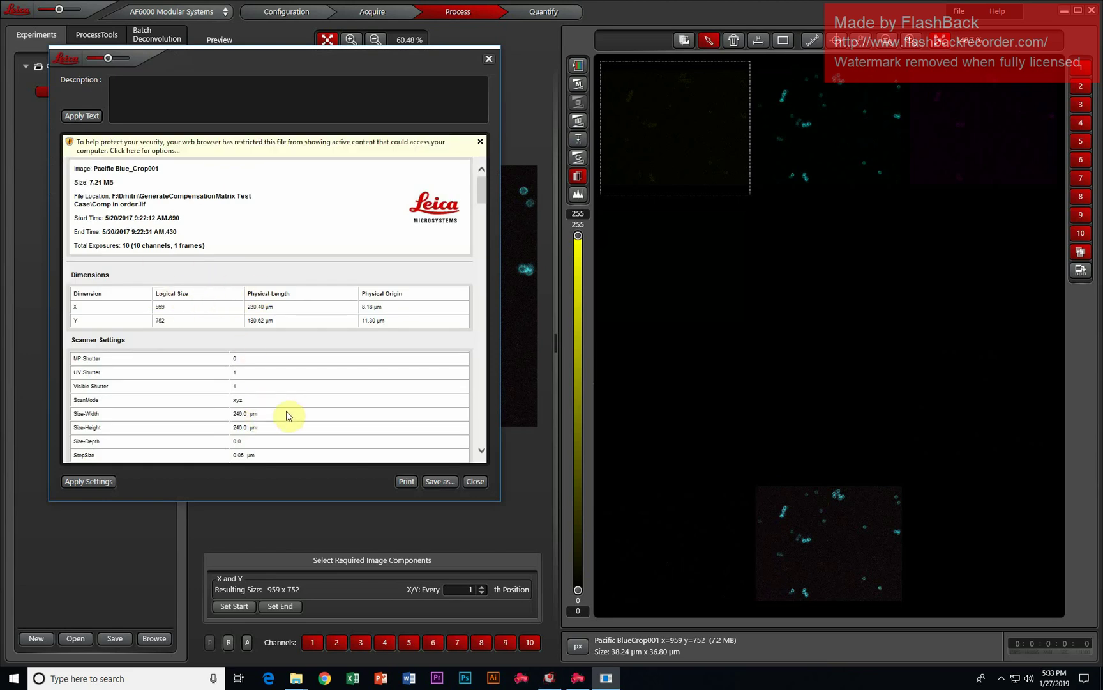
scroll(118, 420, "down", 3)
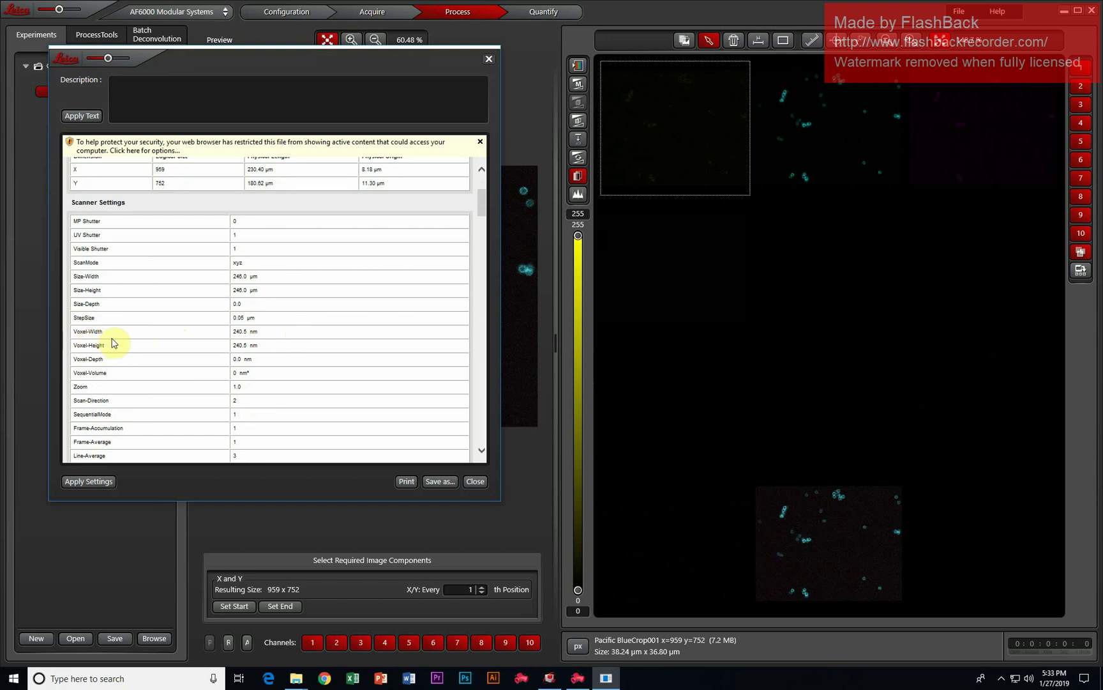
scroll(269, 348, "down", 3)
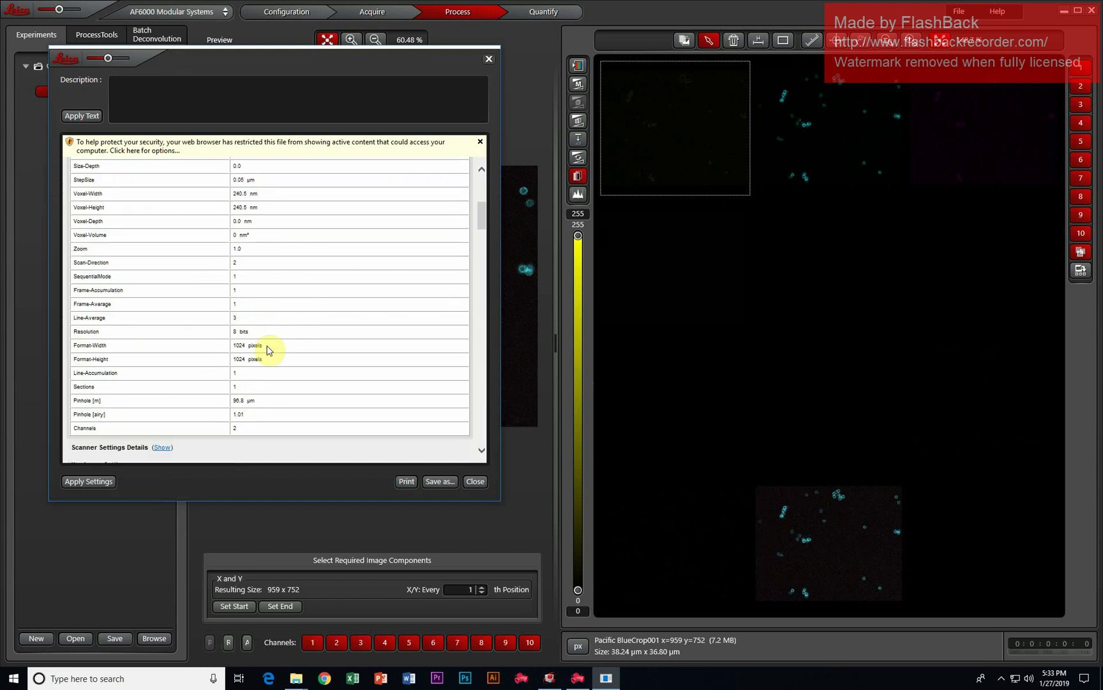
scroll(300, 290, "up", 1)
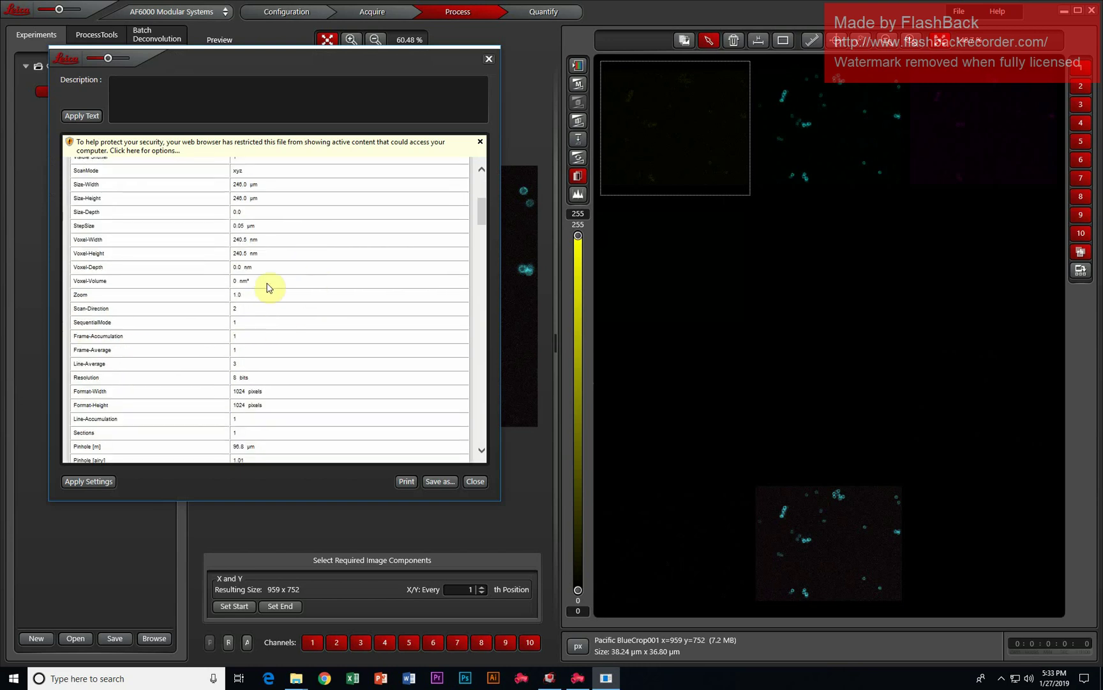
scroll(291, 287, "up", 1)
scroll(290, 298, "up", 2)
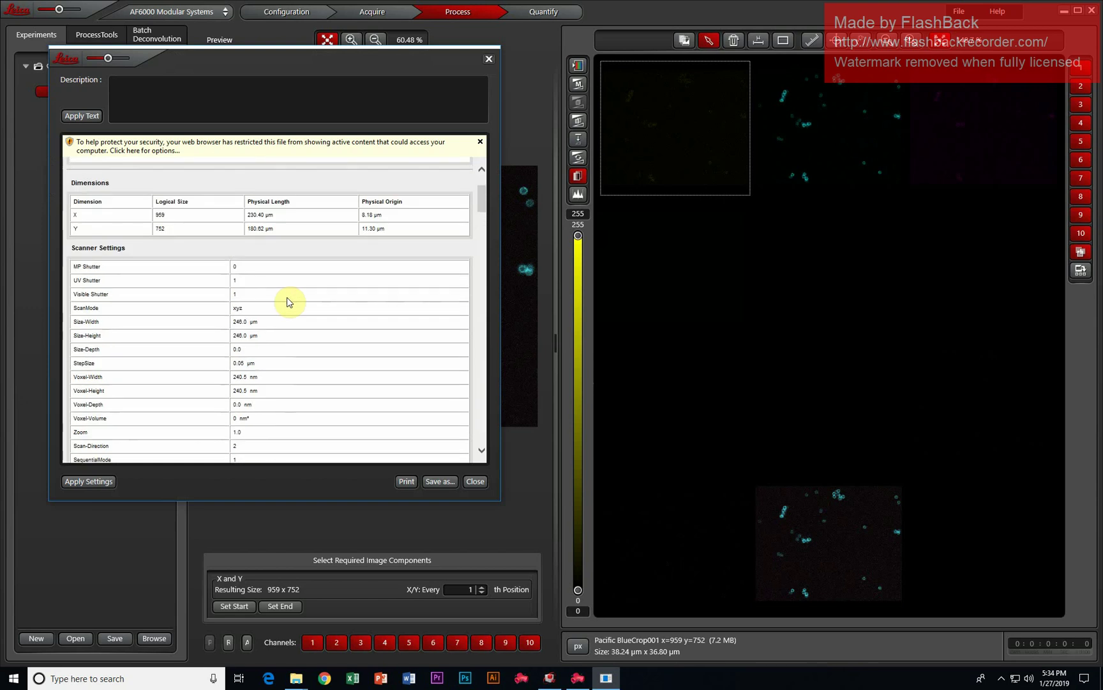
scroll(300, 409, "down", 1)
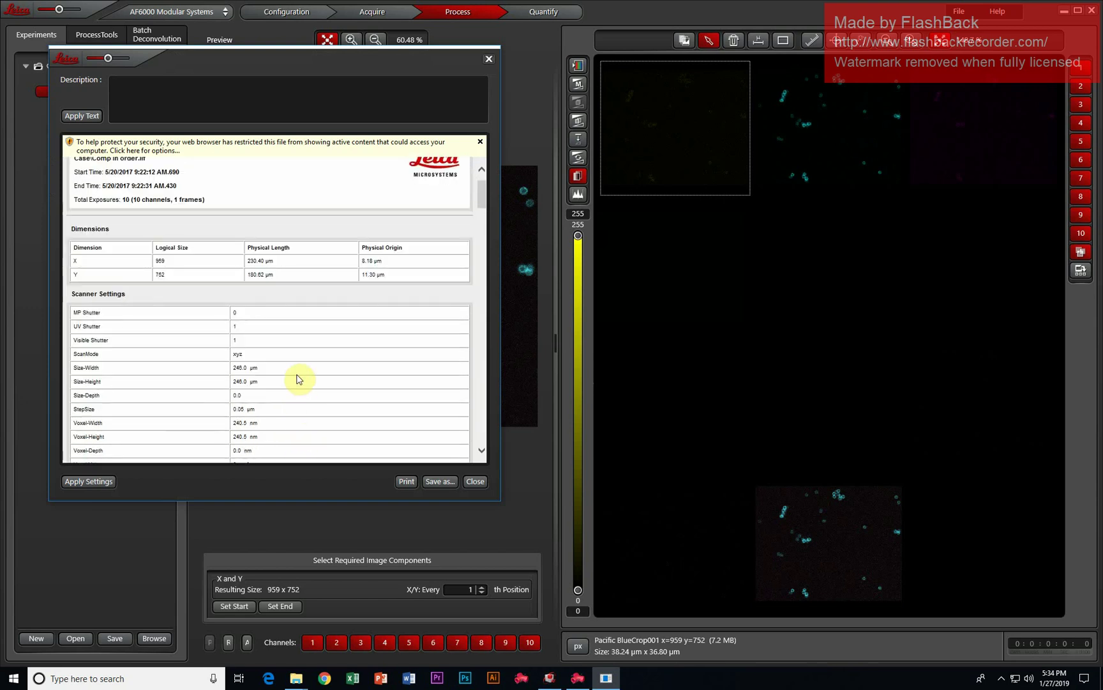
scroll(300, 379, "down", 2)
scroll(297, 378, "down", 1)
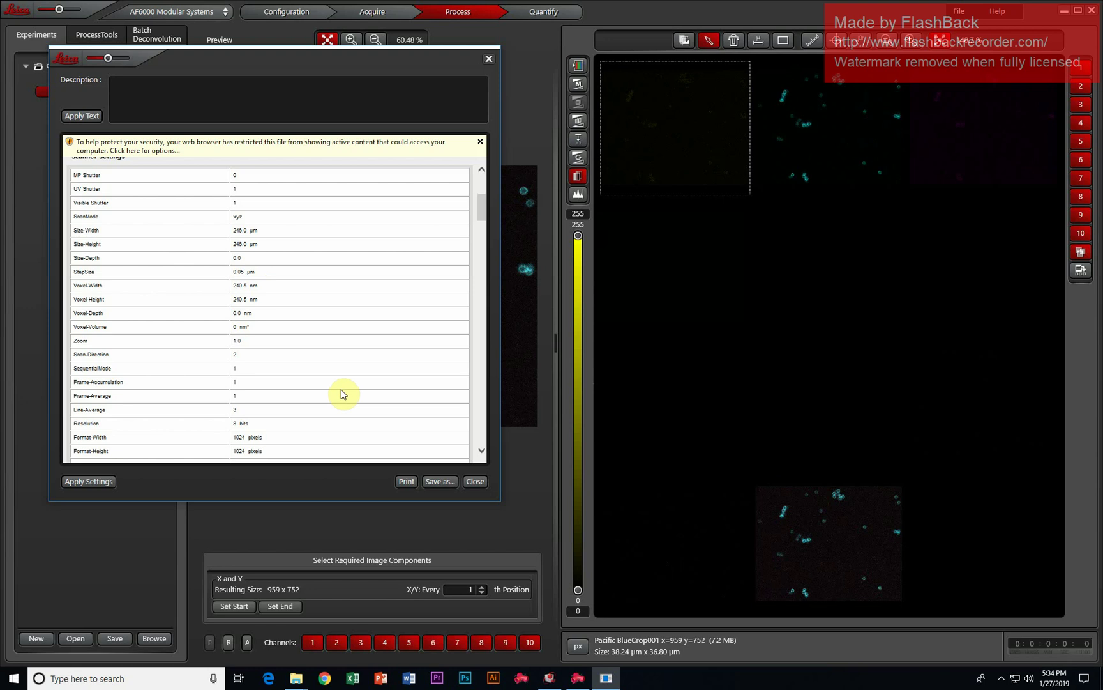
left_click(476, 482)
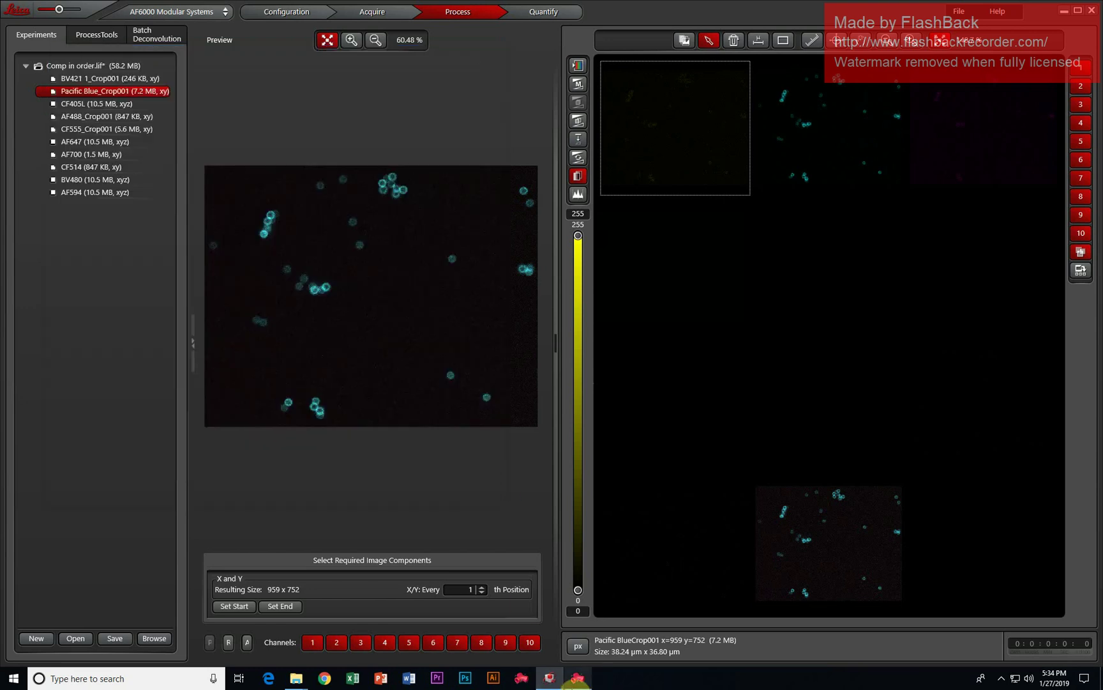
- Switch to Imaris and review the voxel sizes and the Channel 1 details in the image properties
left_click(570, 681)
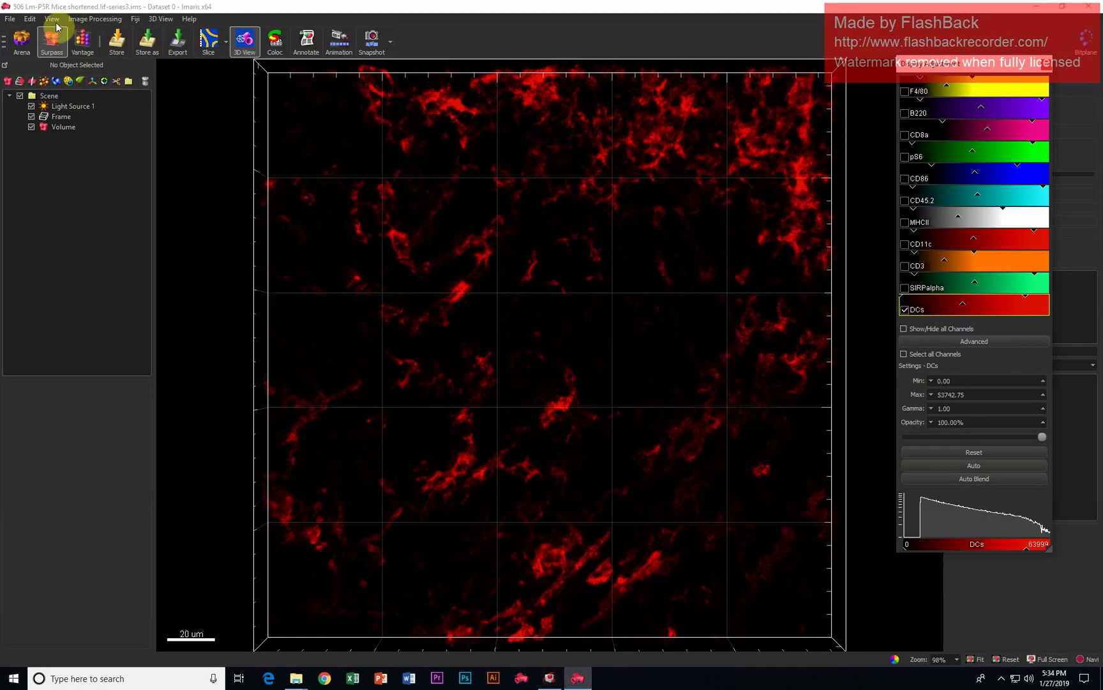
left_click(30, 19)
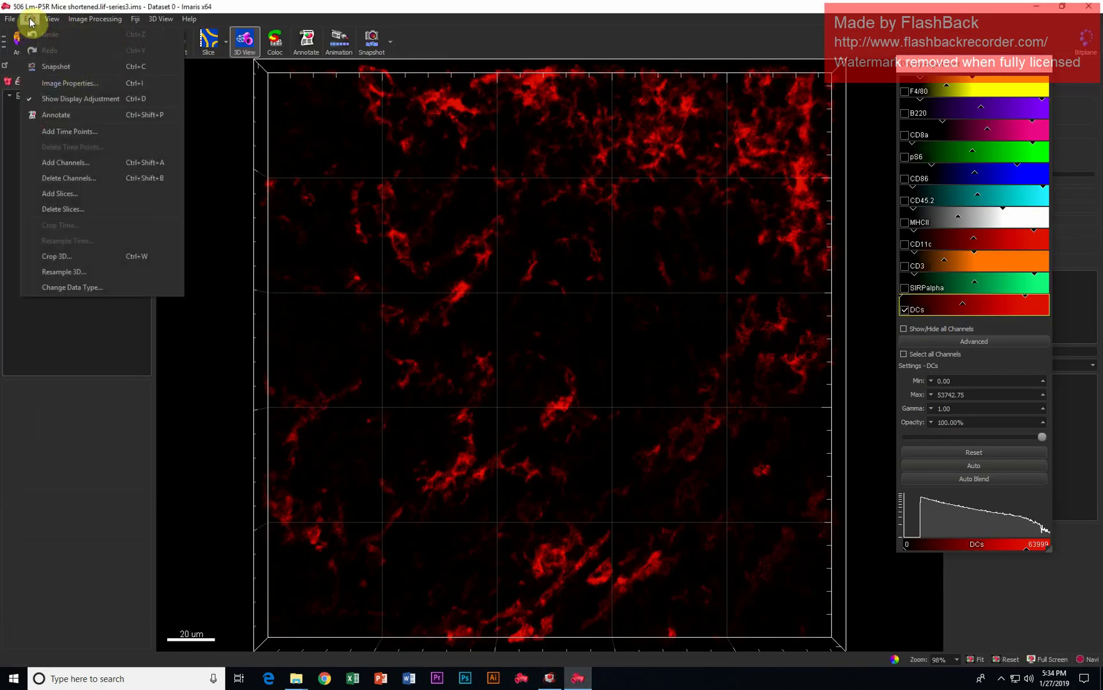
left_click(52, 79)
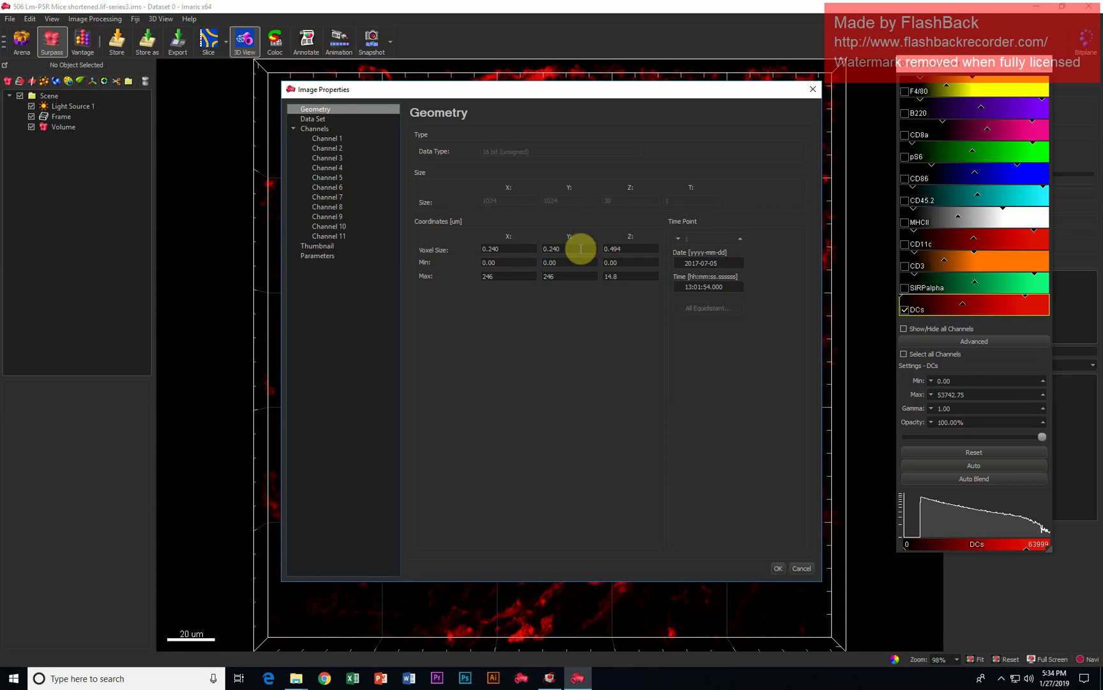
left_click(493, 248)
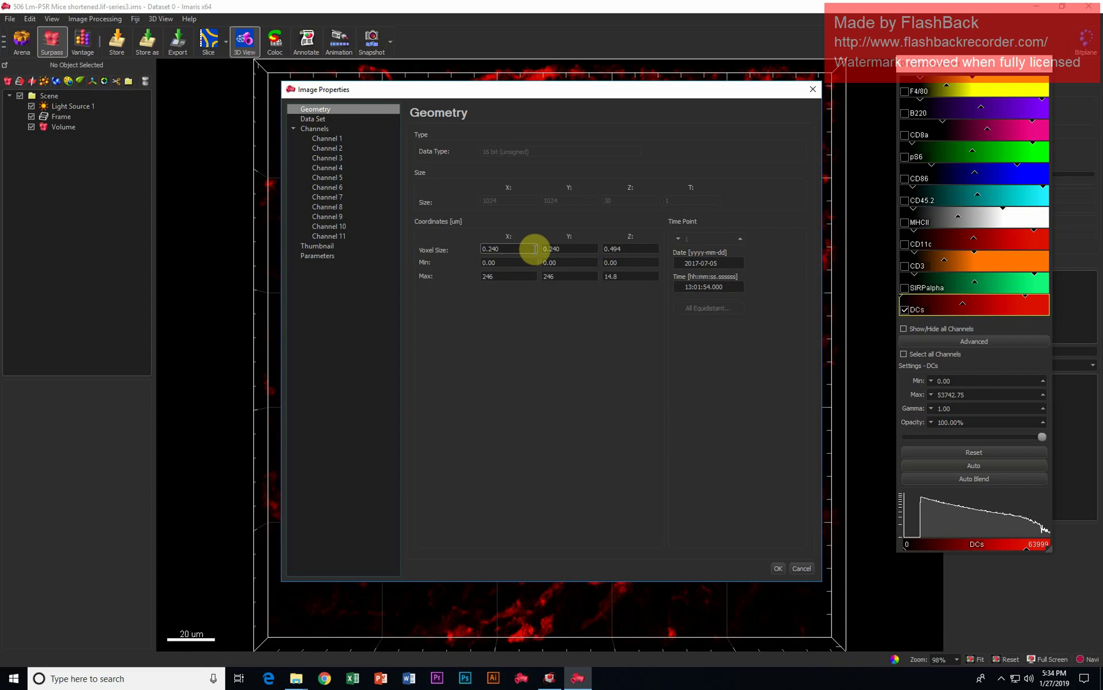
left_click(624, 245)
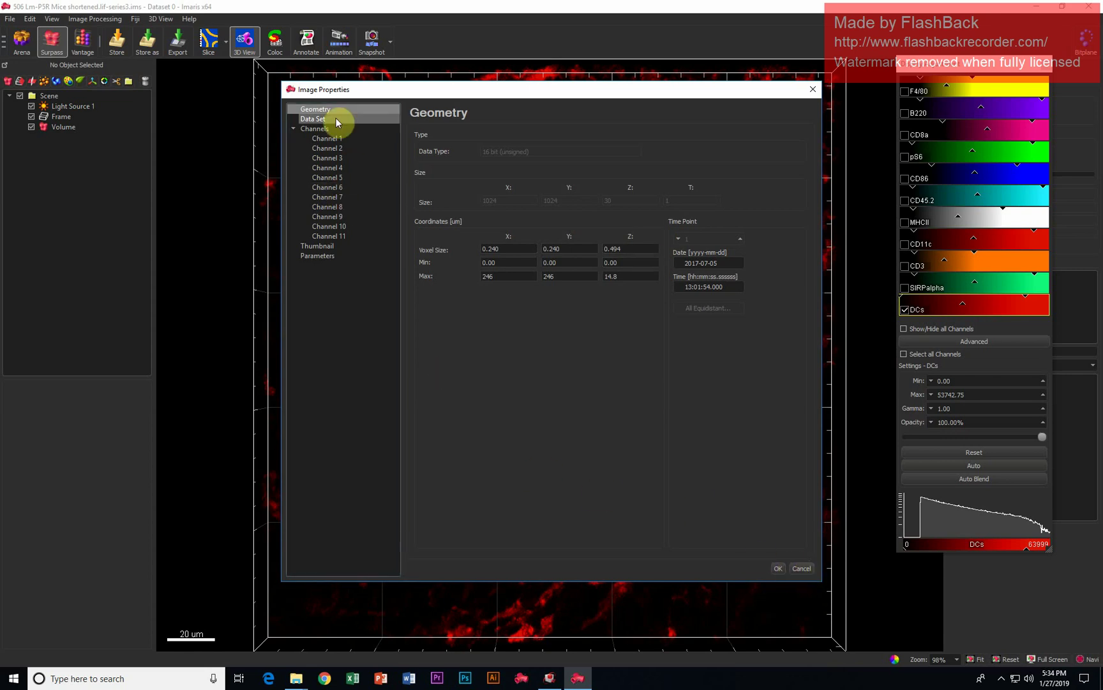
left_click(338, 138)
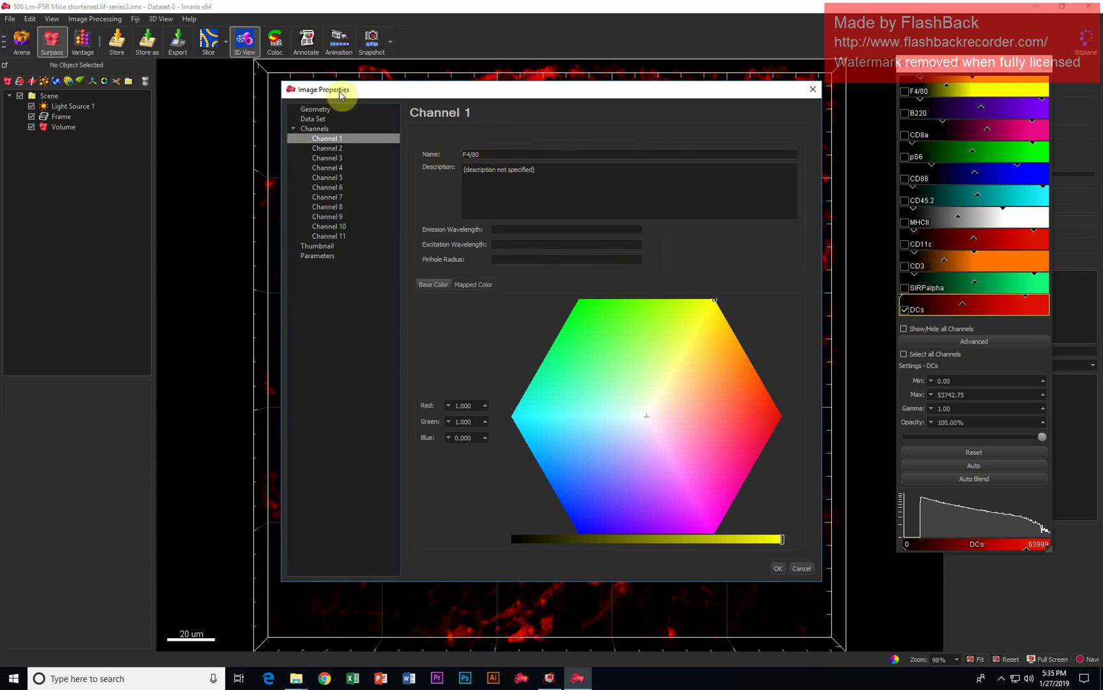
left_click(779, 569)
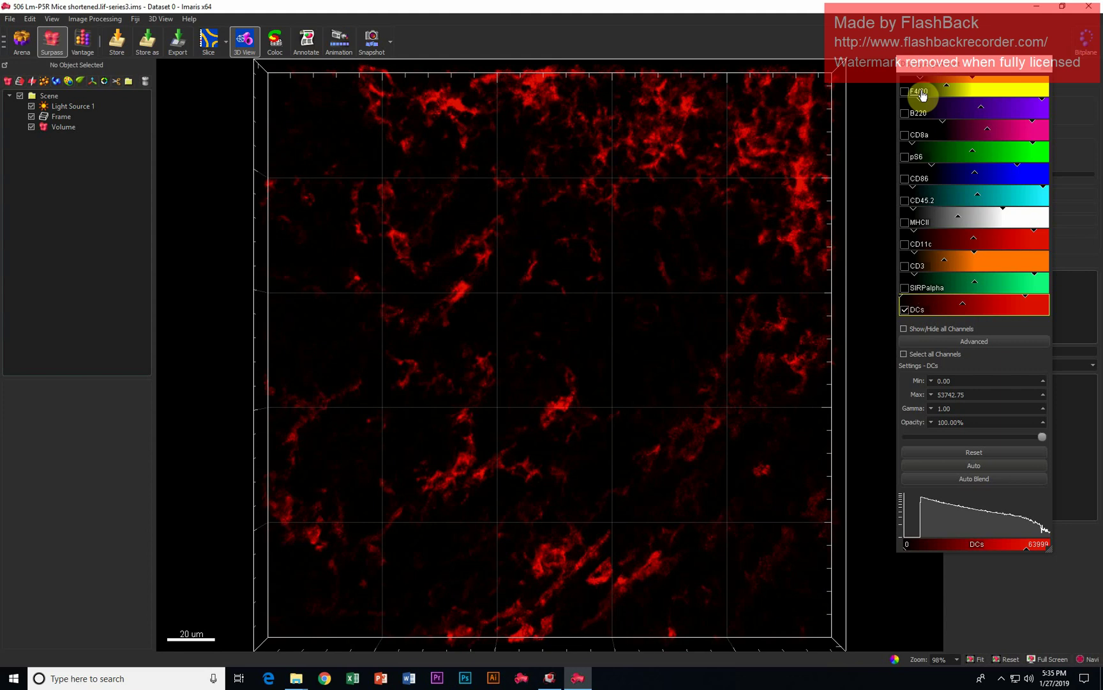
- Hide the DCs channel and display the MHCII and CD11c channels together
left_click(906, 310)
left_click(905, 310)
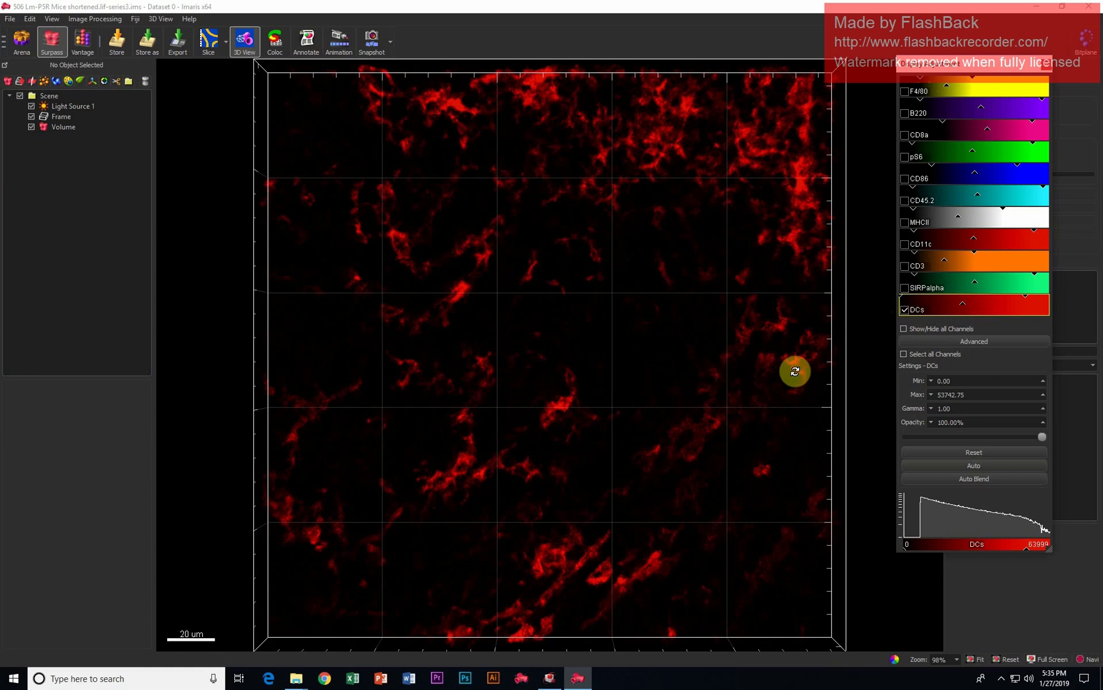
left_click(906, 310)
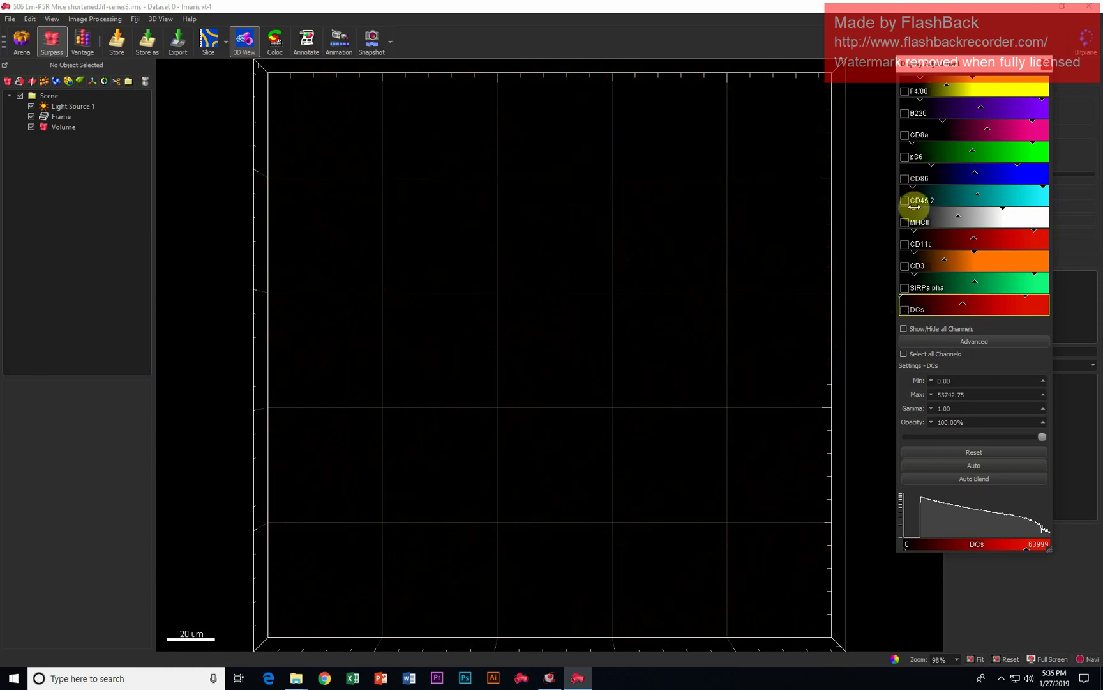
left_click(905, 223)
left_click(905, 245)
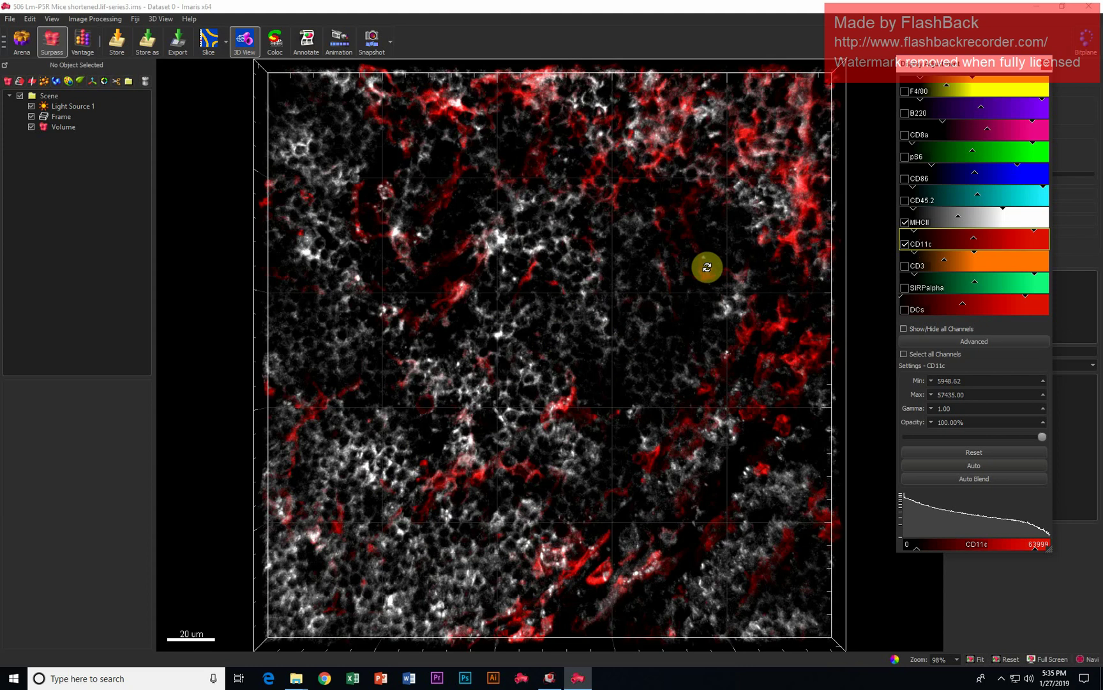
- Display the DCs channel again and hide the CD11c and MHCII channels
left_click(905, 310)
left_click(904, 244)
left_click(904, 223)
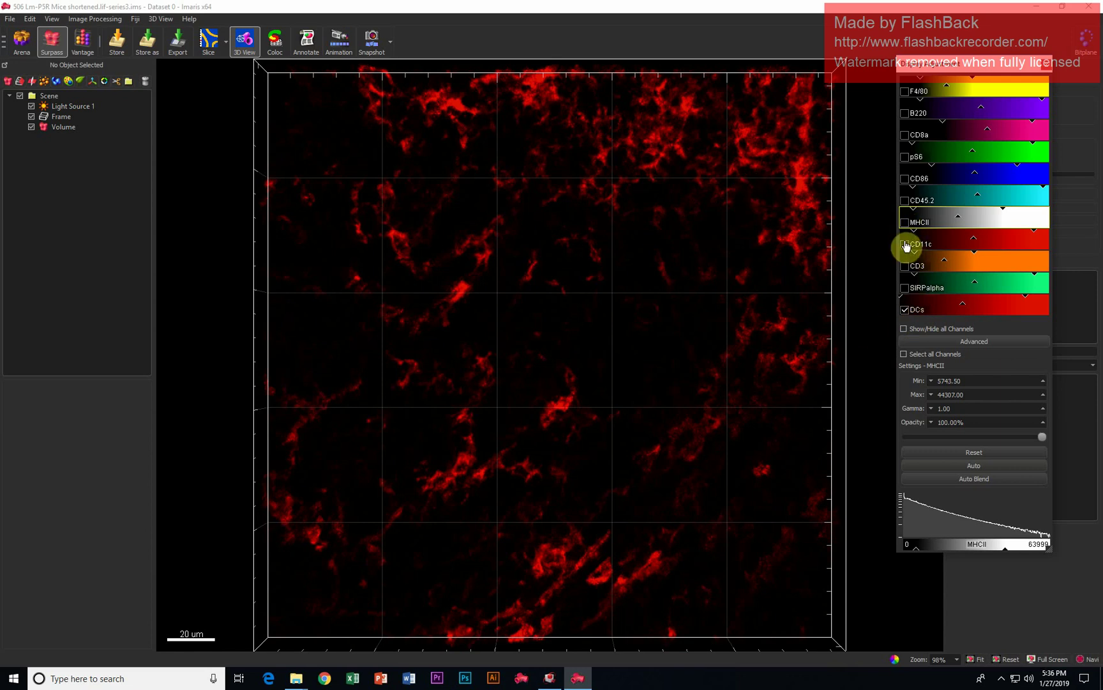
- Hide the DCs channel and view F4/80 and B220 with CD8a, replacing CD8a with CD45.2 and CD3
left_click(906, 311)
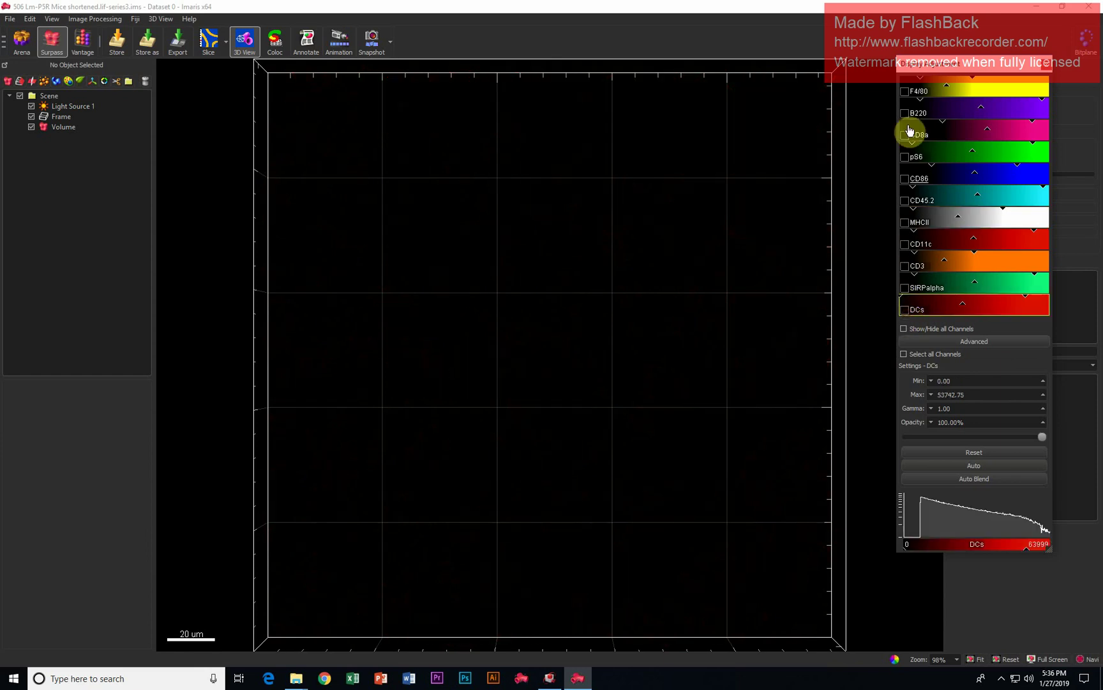
left_click(905, 92)
left_click(905, 114)
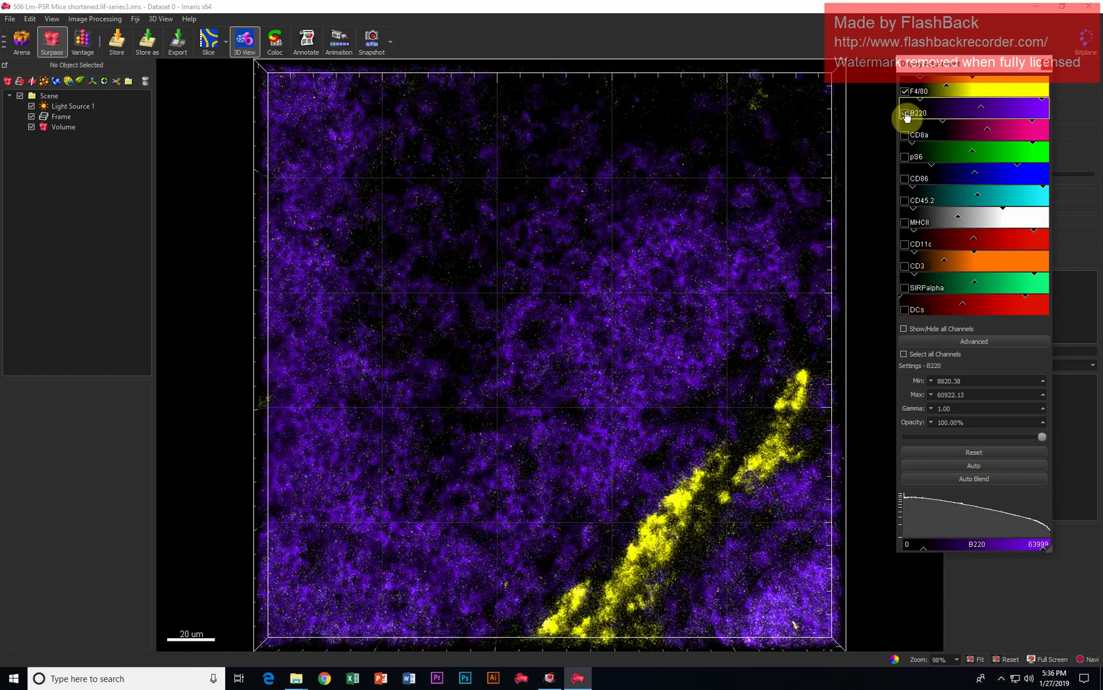
left_click(905, 135)
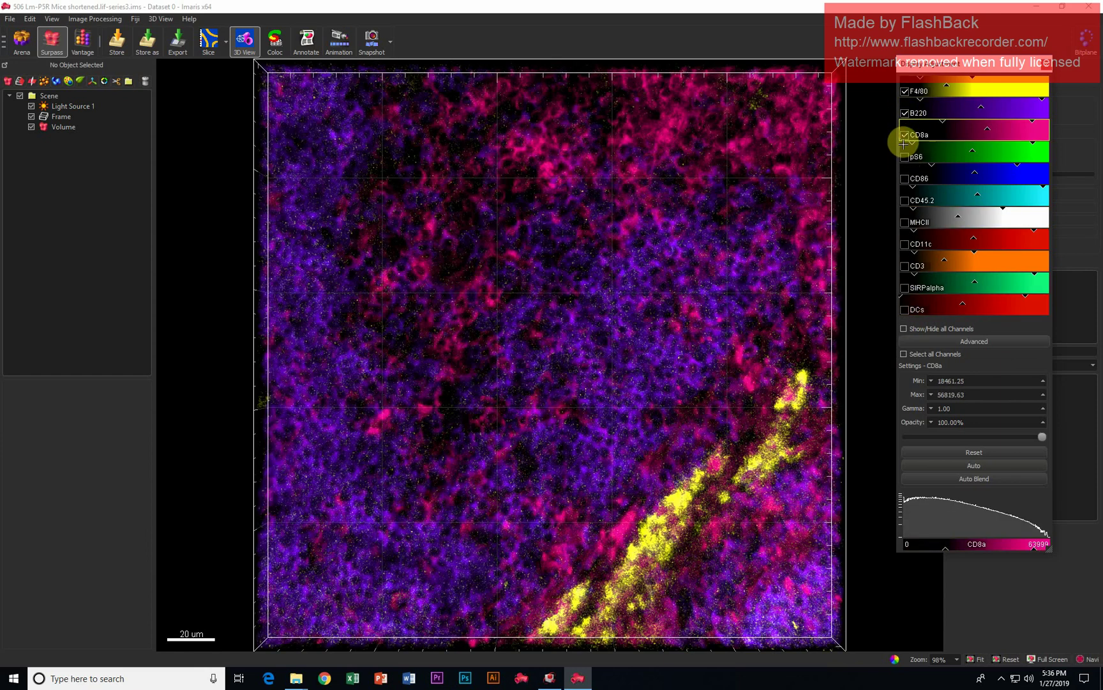
left_click(904, 136)
left_click(904, 201)
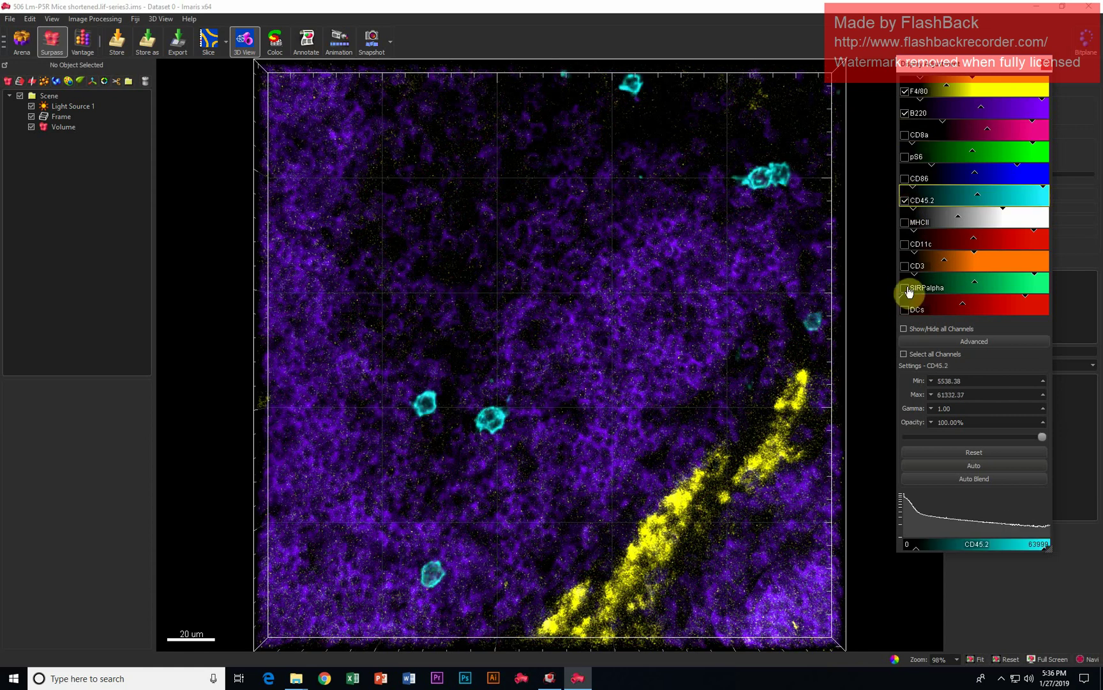
left_click(905, 265)
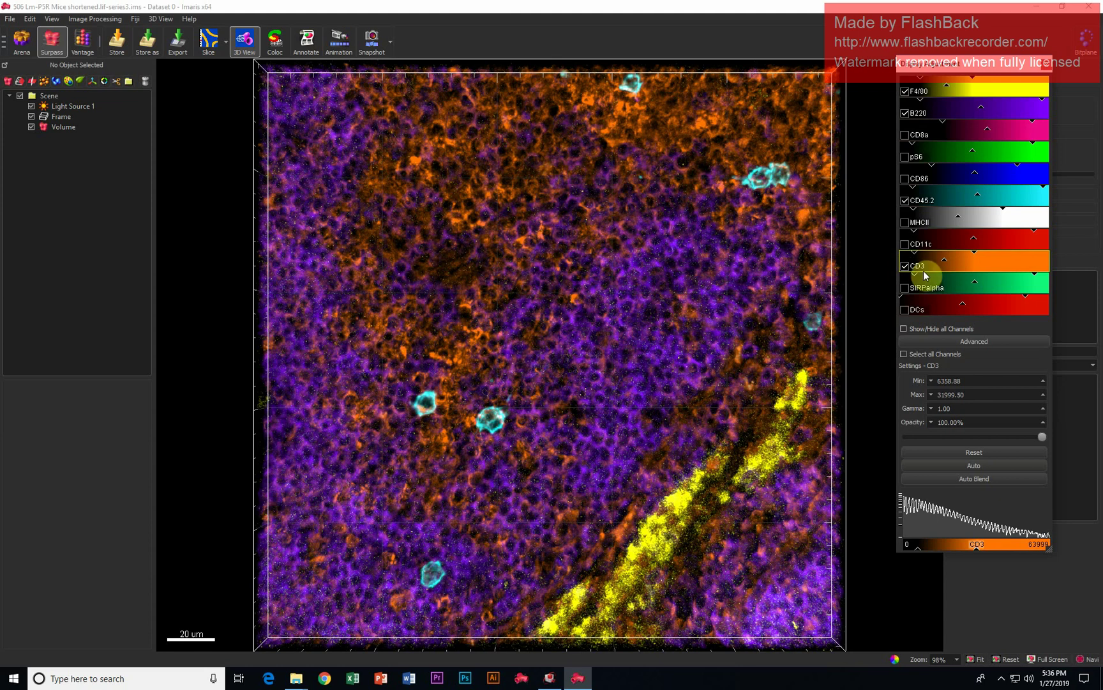
- Hide the CD3, B220, F4/80 and DCs channels so that only CD45.2 is displayed
left_click(905, 265)
left_click(904, 200)
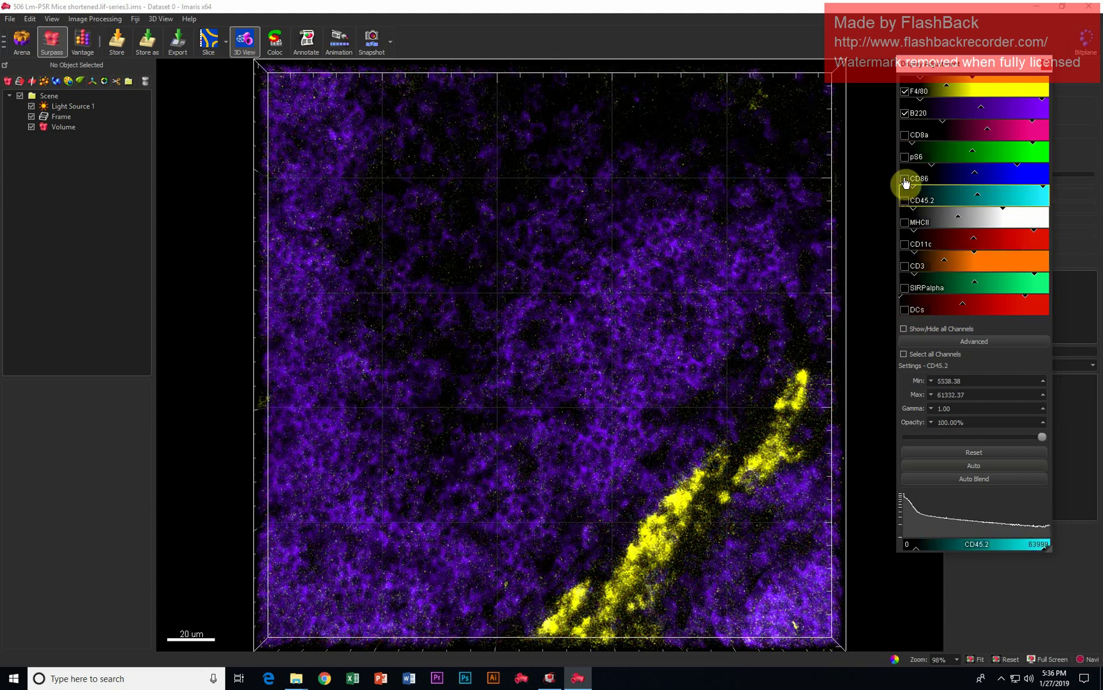
left_click(905, 113)
left_click(905, 91)
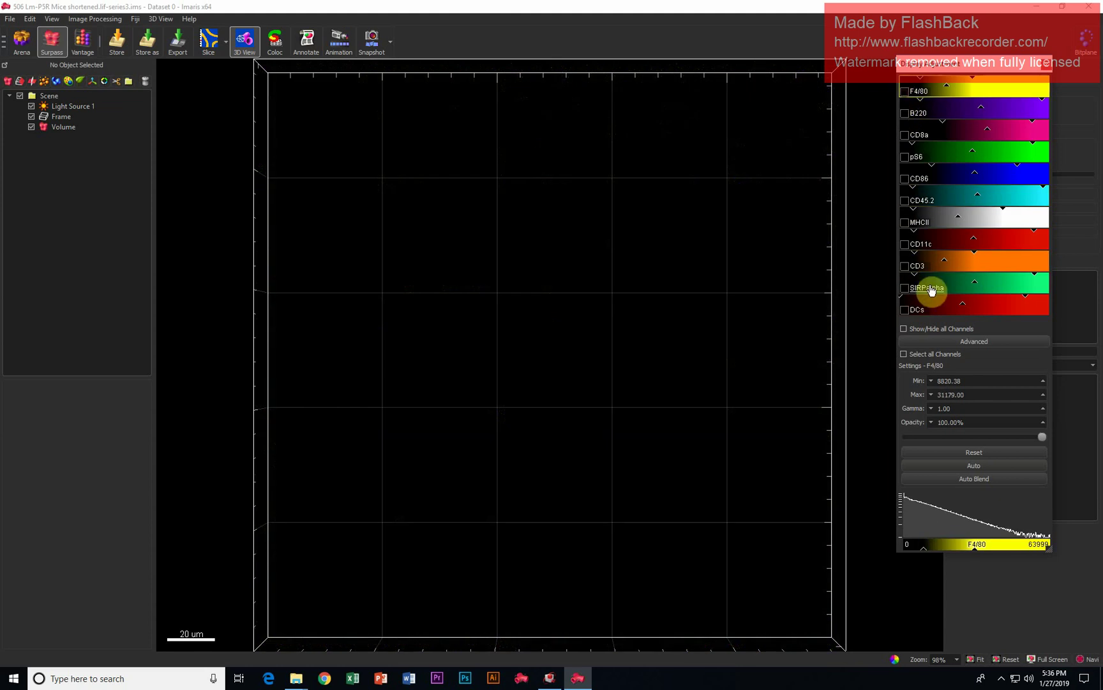
left_click(904, 310)
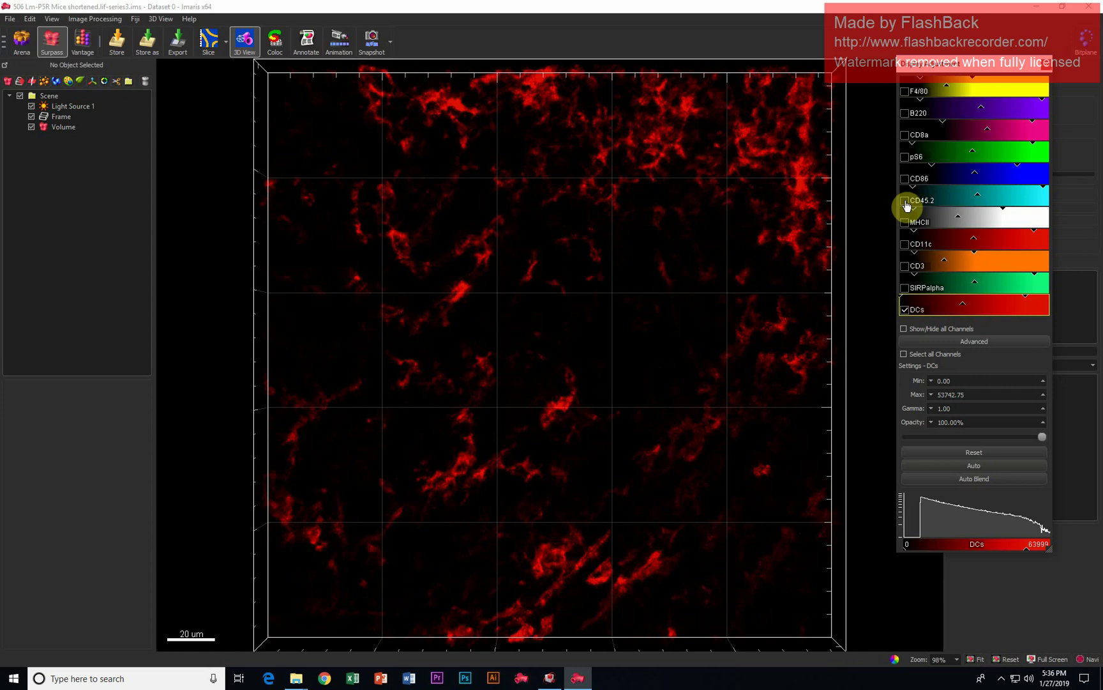
left_click(905, 309)
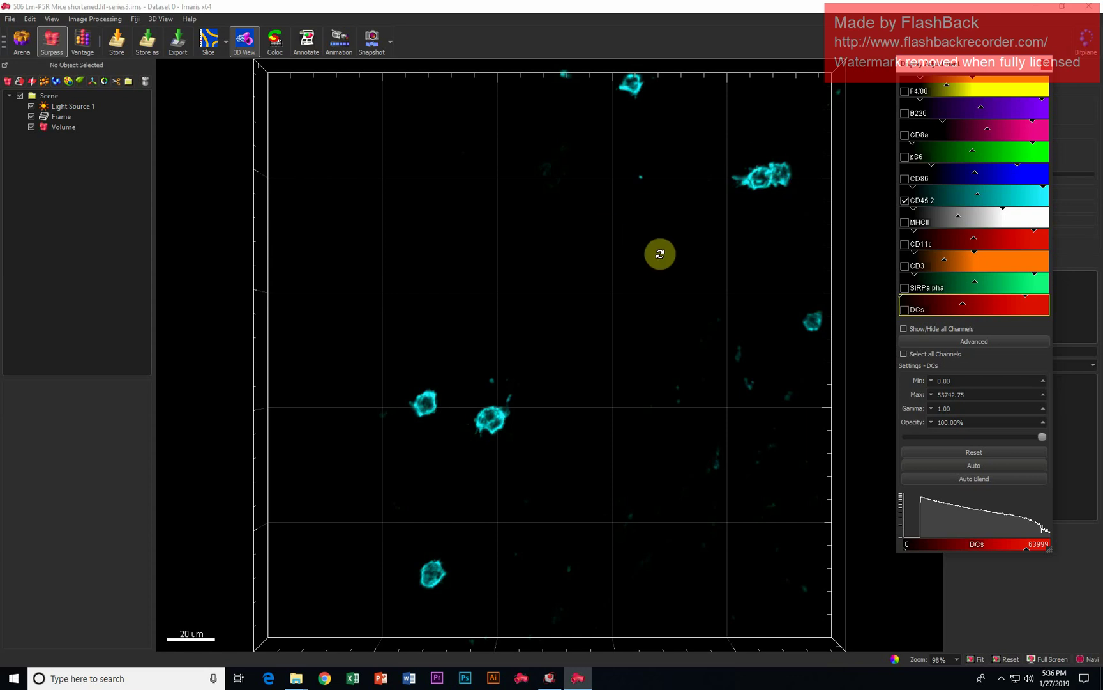
- Add a new surfaces object and choose Channel 6 - CD45.2 as its source channel
left_click(56, 81)
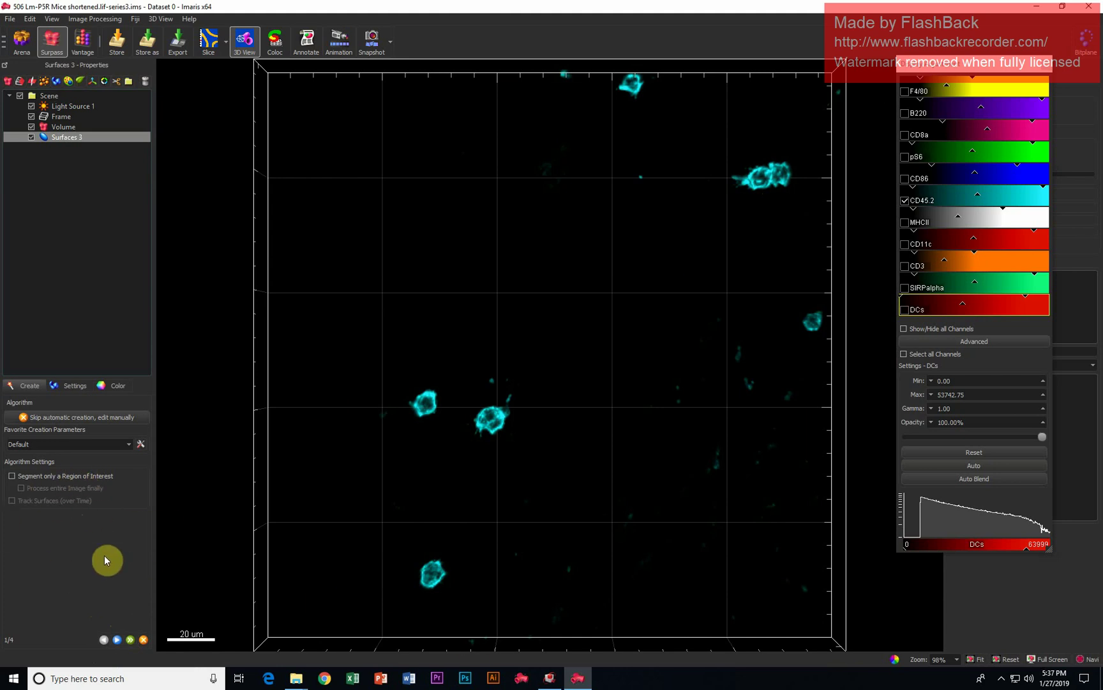
left_click(117, 640)
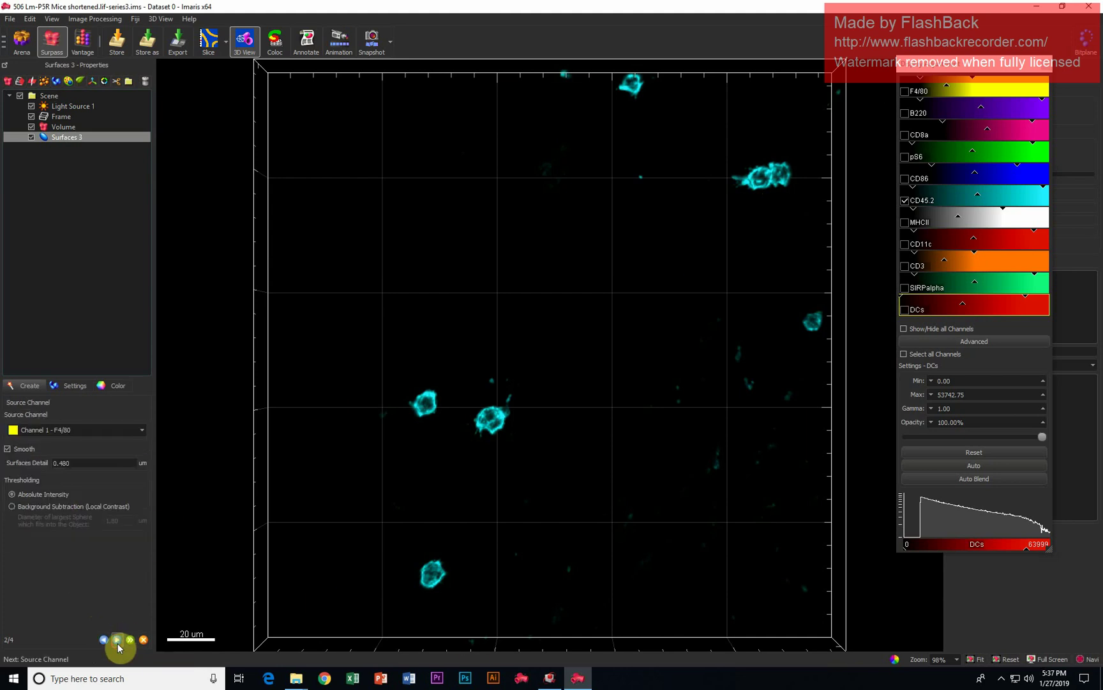
left_click(89, 430)
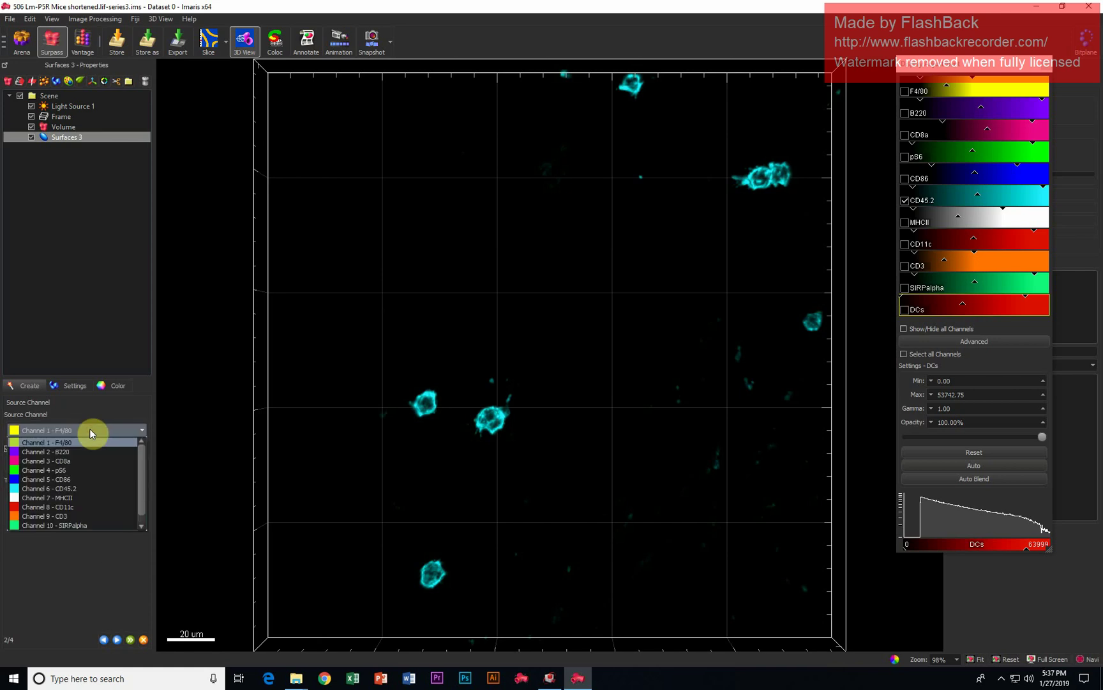
left_click(90, 488)
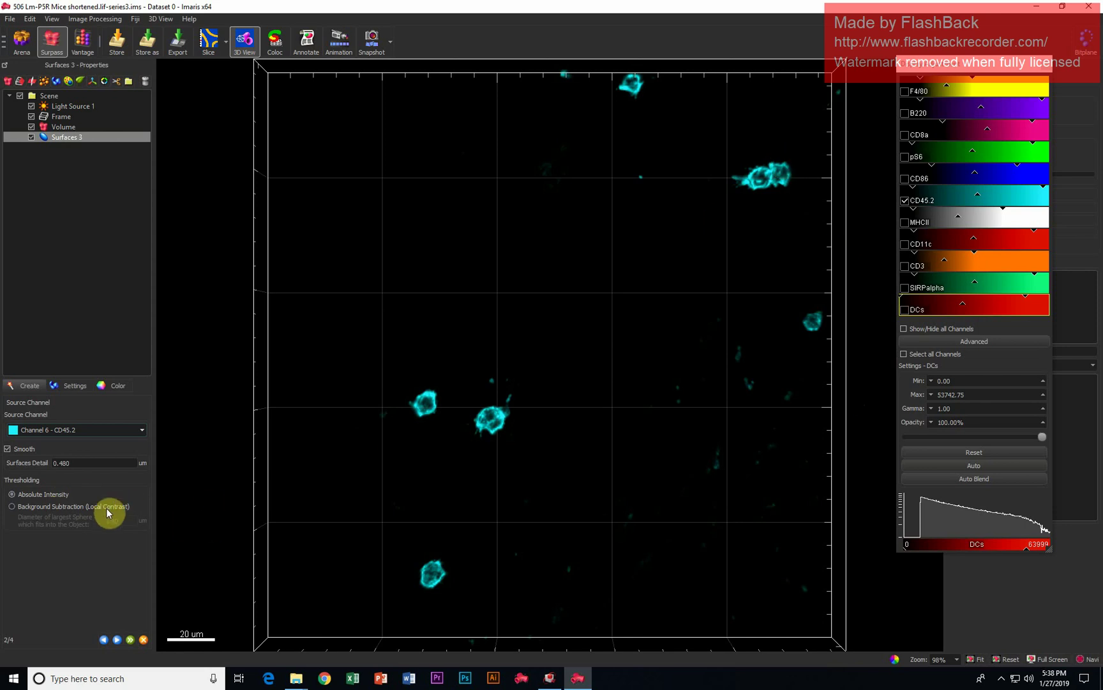
- Accept the CD45.2 source channel settings and continue to the absolute intensity thresholding of the surfaces
left_click(117, 639)
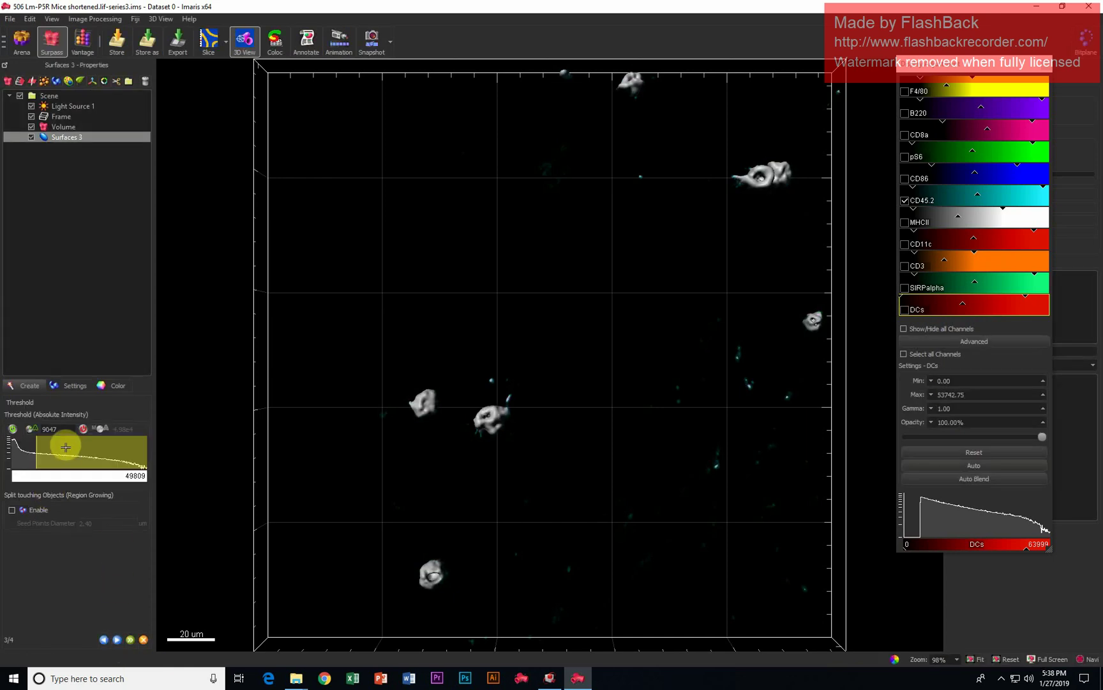
left_click_drag(566, 406, 597, 431)
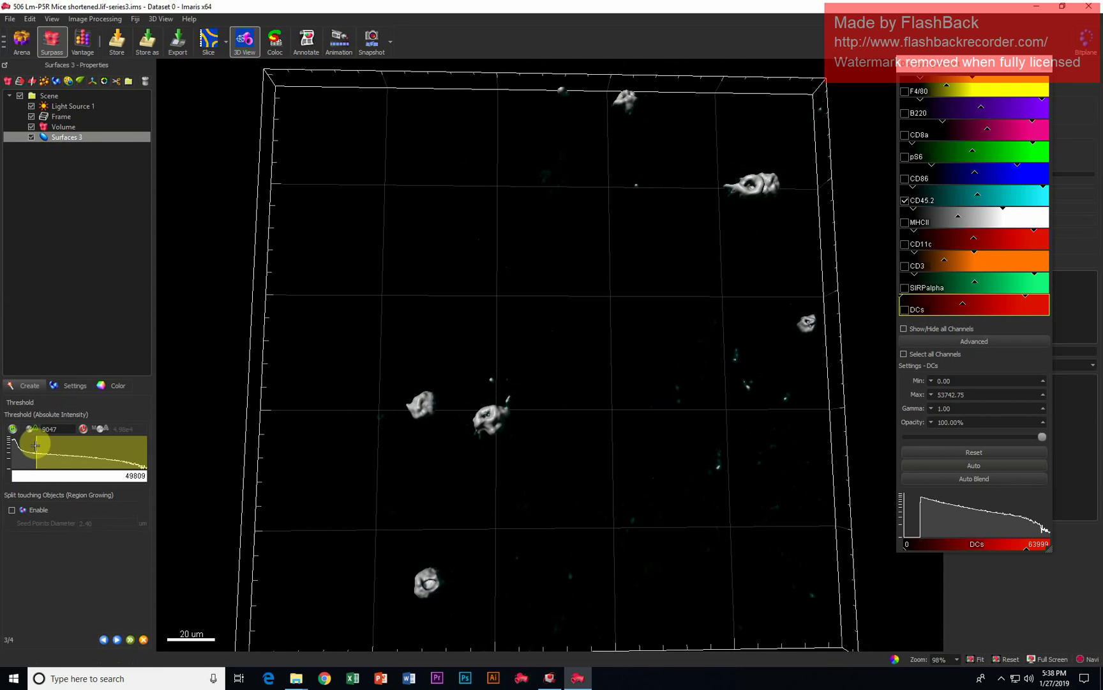
- Try lower intensity thresholds of about 2.70e4, 1385 and 1173 on the surface preview, returning to the automatic threshold
left_click_drag(37, 445, 86, 463)
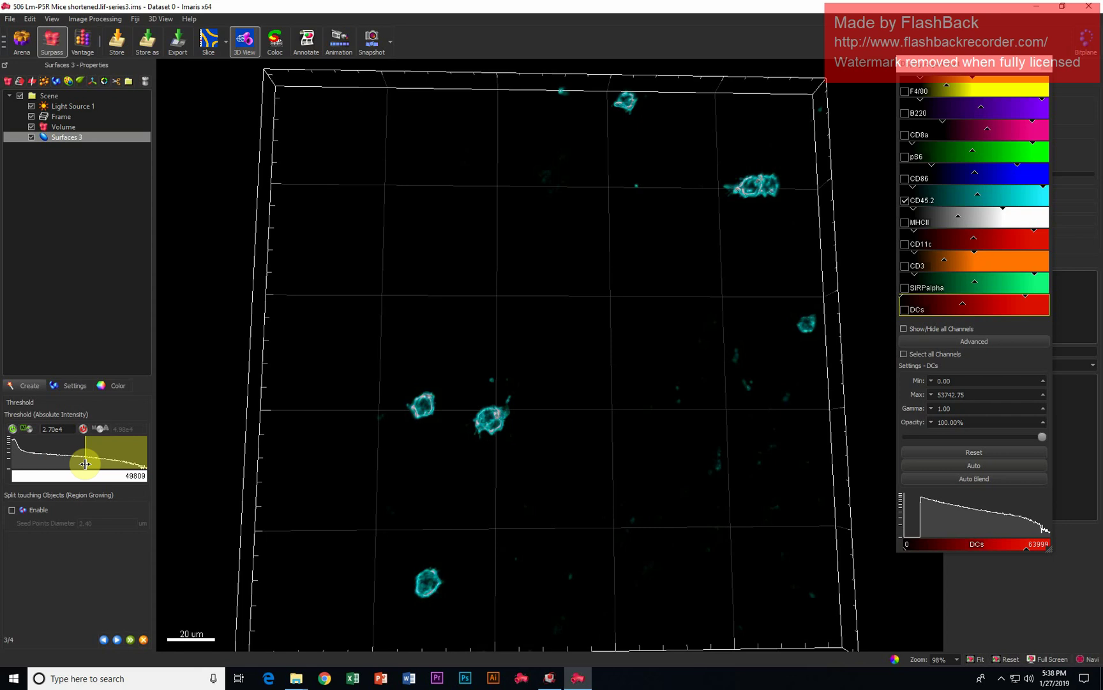
left_click_drag(85, 464, 15, 465)
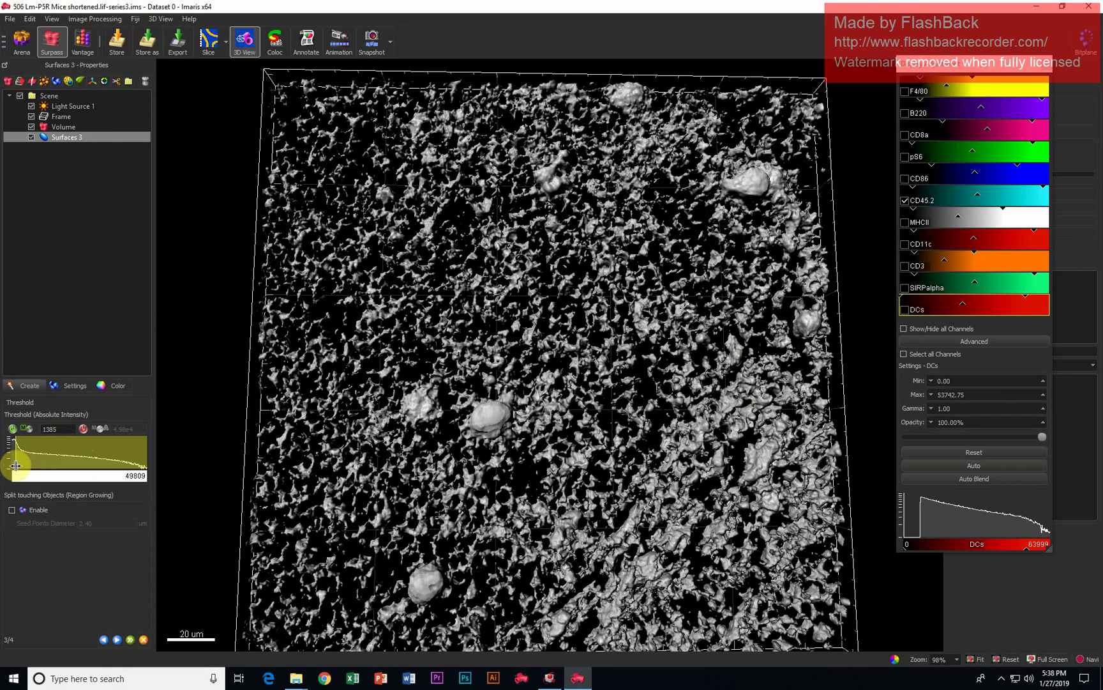
left_click_drag(16, 466, 33, 435)
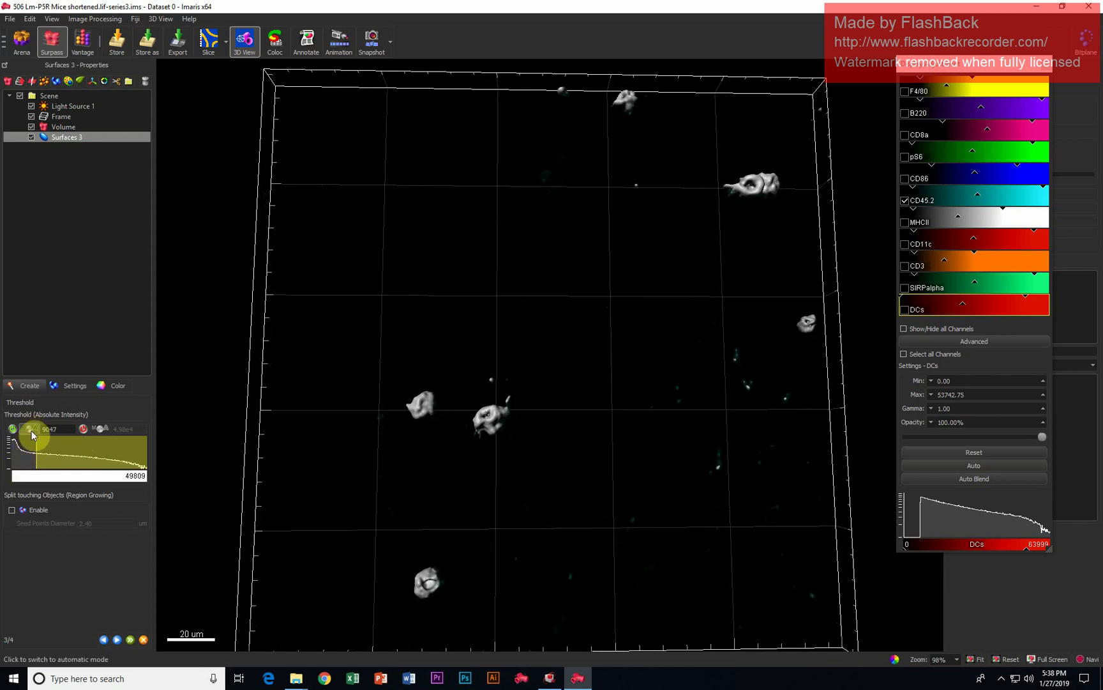
left_click(34, 434)
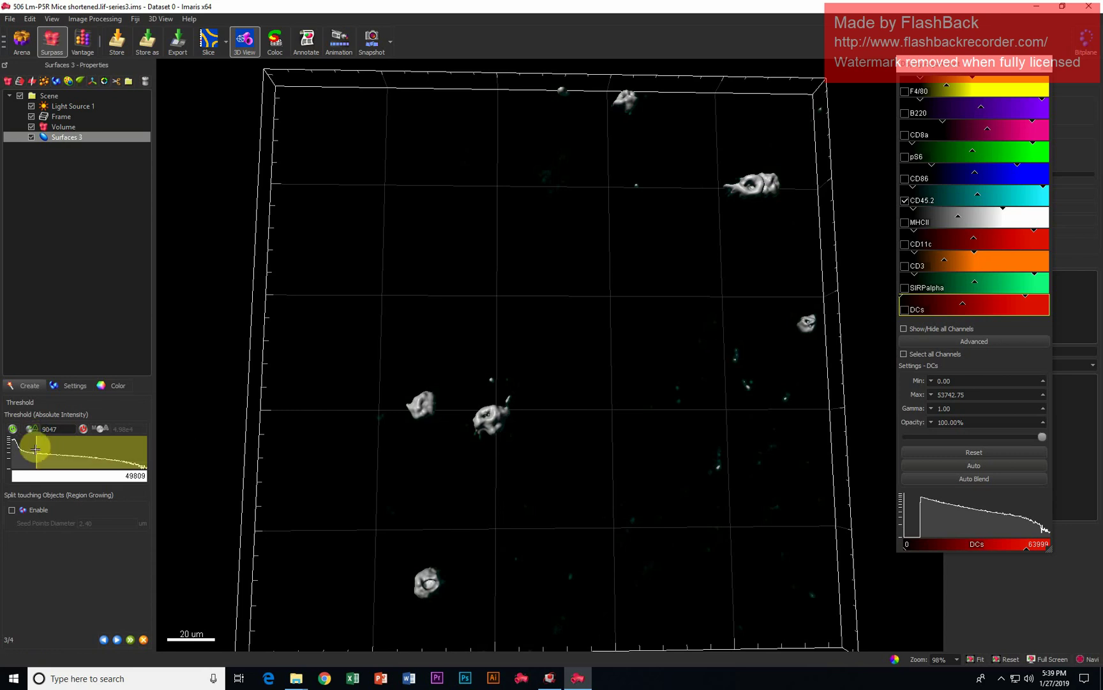
left_click_drag(35, 449, 14, 452)
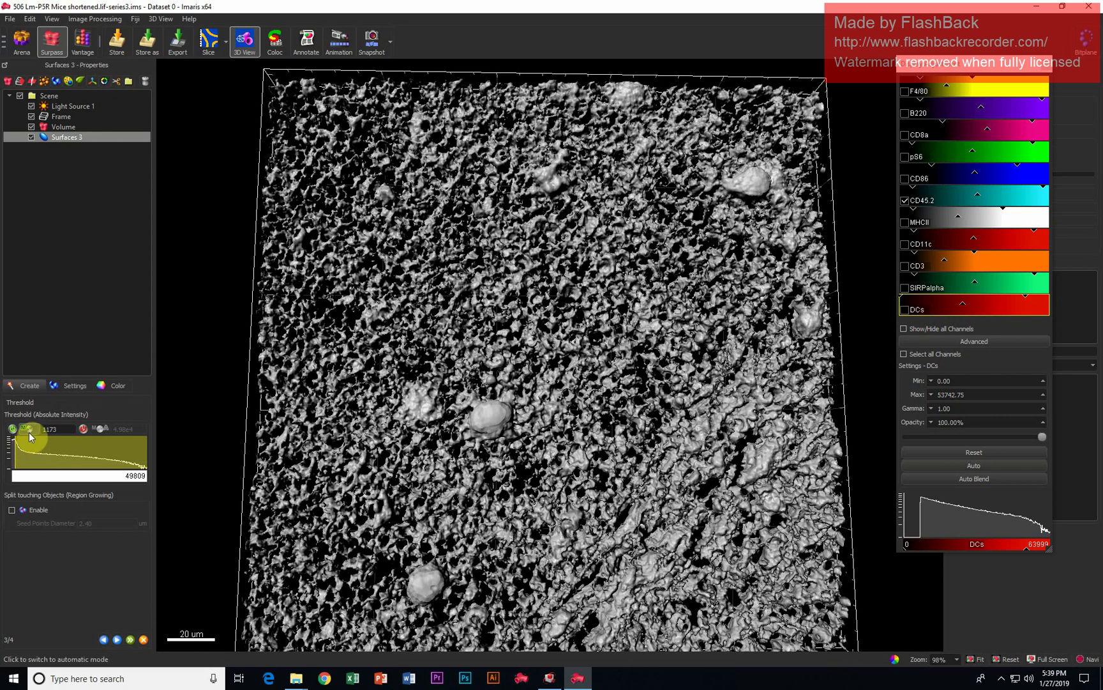
left_click(29, 432)
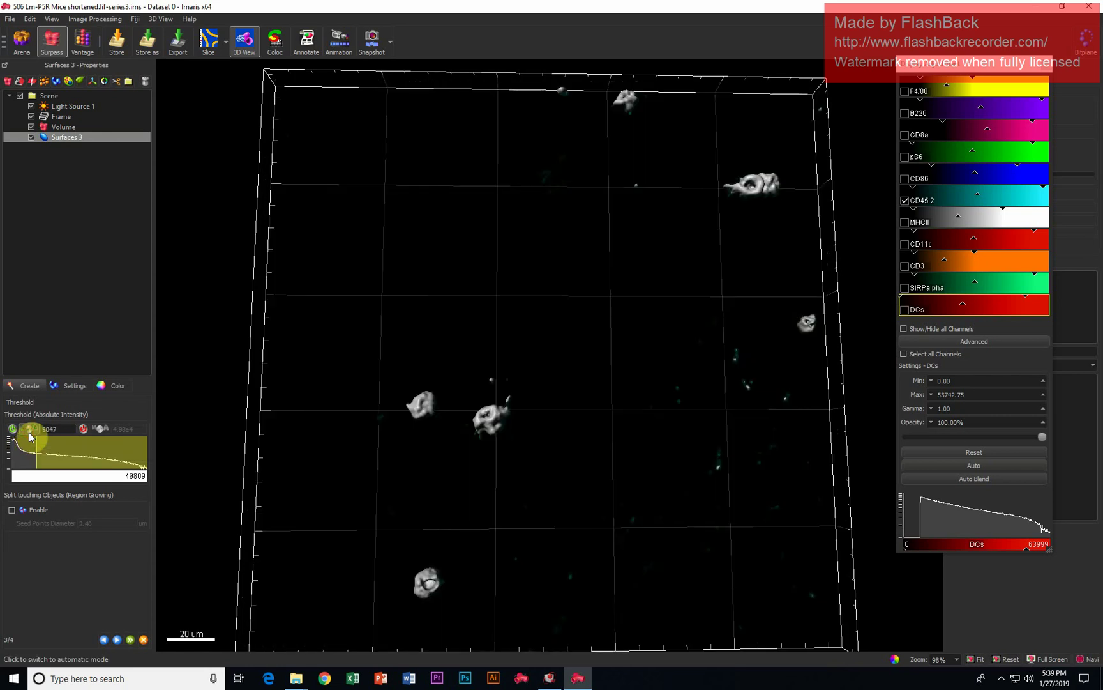
- Lower the surface's absolute intensity threshold to 4775 so that dimmer CD45.2 structures are included
left_click_drag(591, 336, 577, 343)
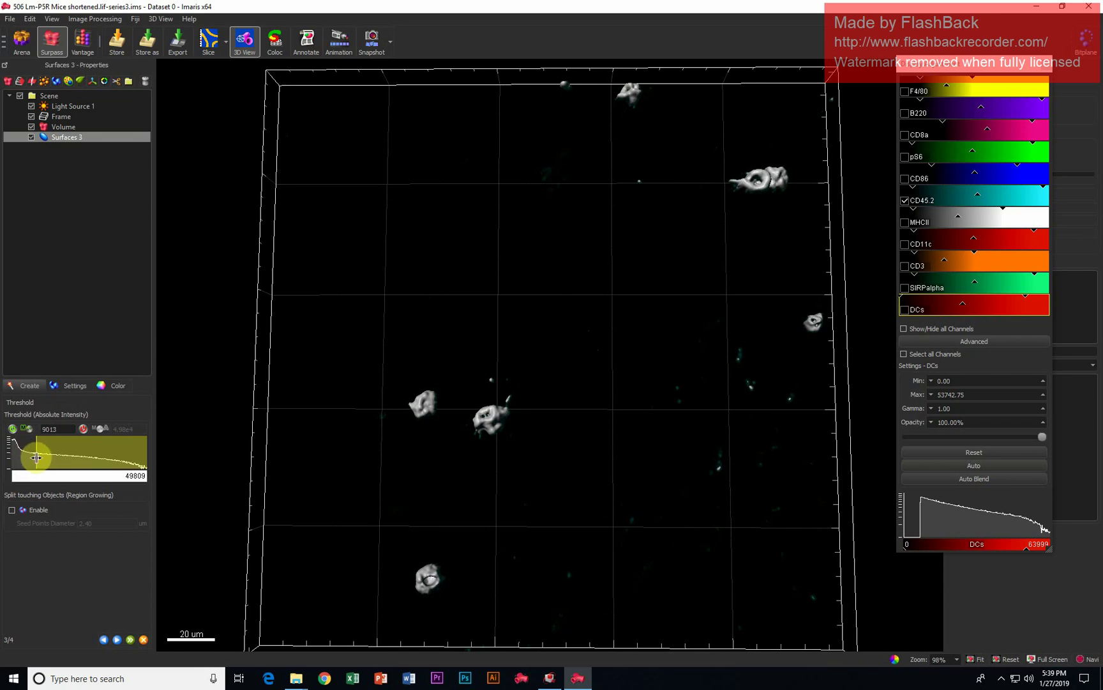
left_click_drag(36, 457, 33, 459)
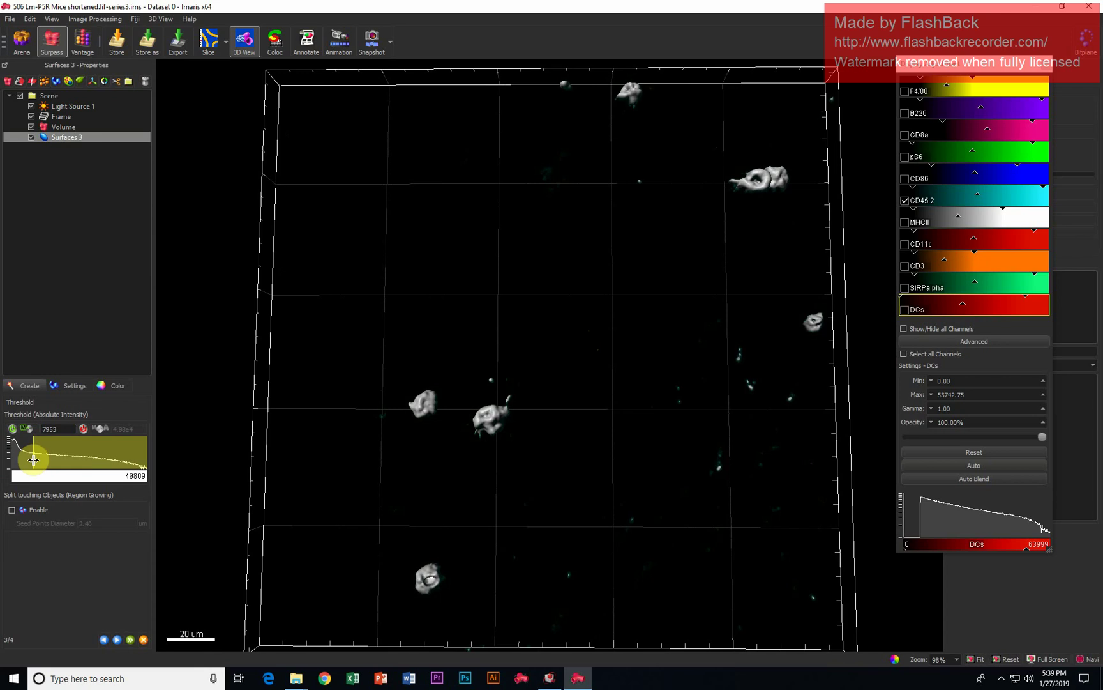
left_click_drag(31, 460, 23, 454)
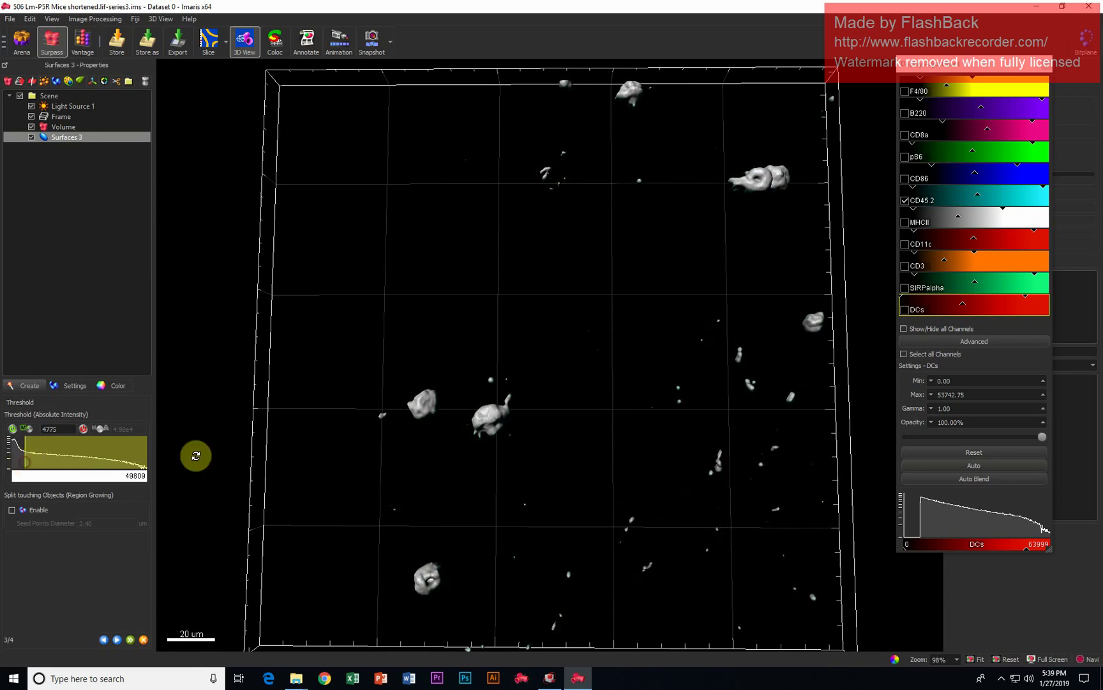
left_click_drag(457, 450, 623, 365)
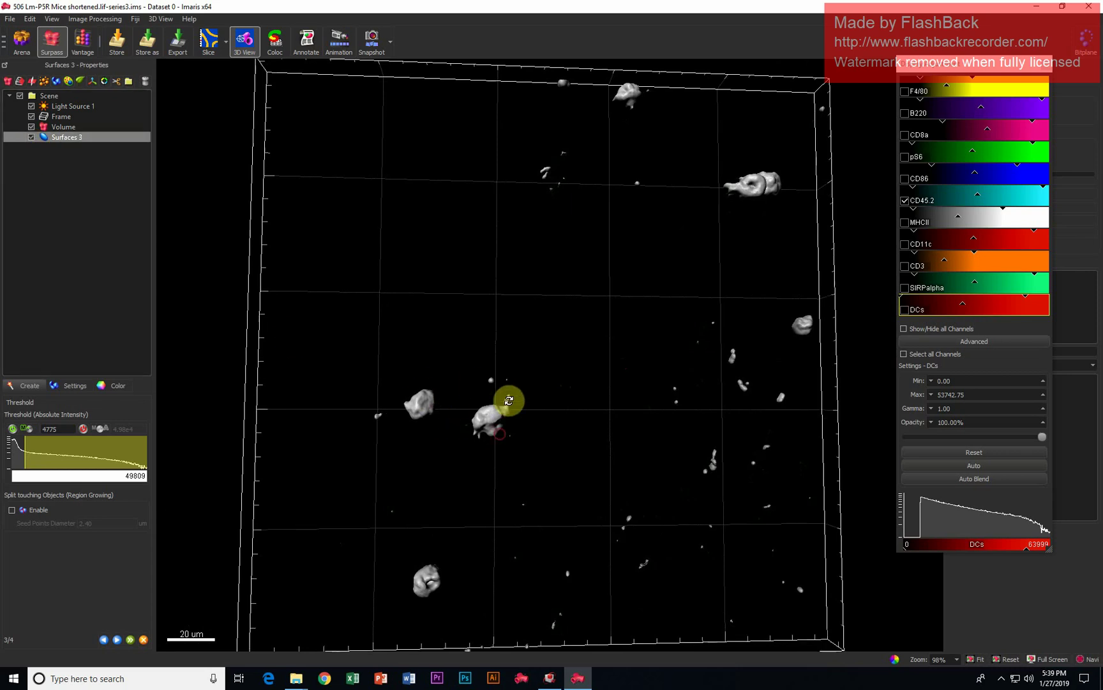
left_click_drag(505, 399, 466, 348)
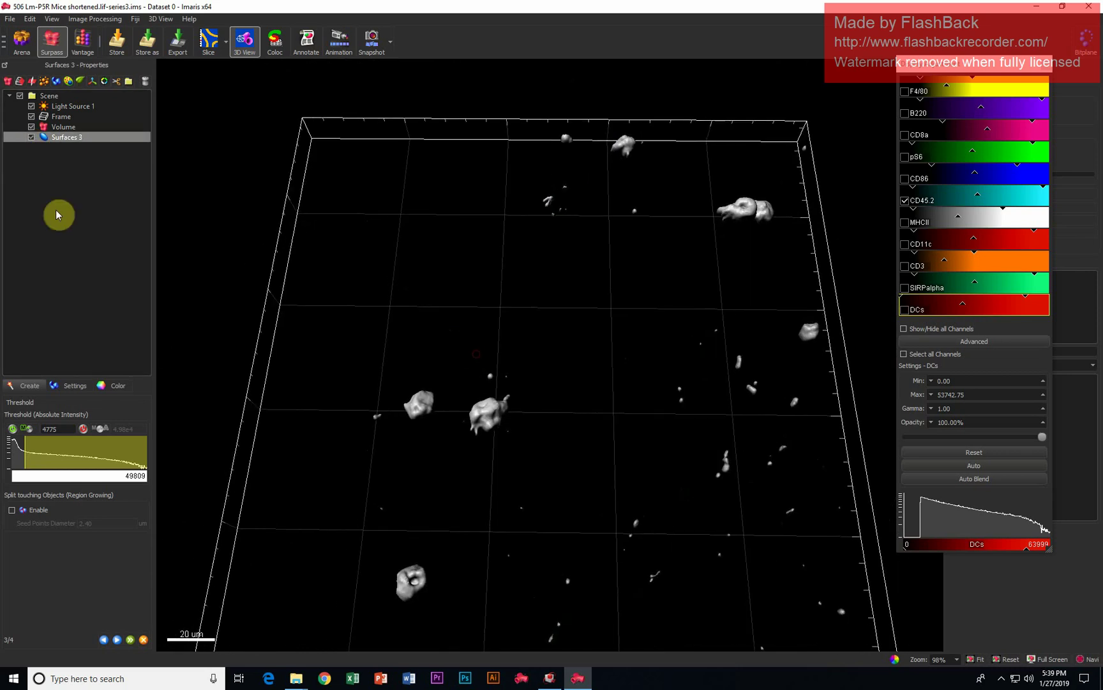
- Hide and show the Surfaces 3 preview to compare it with the underlying CD45.2 signal
left_click(32, 137)
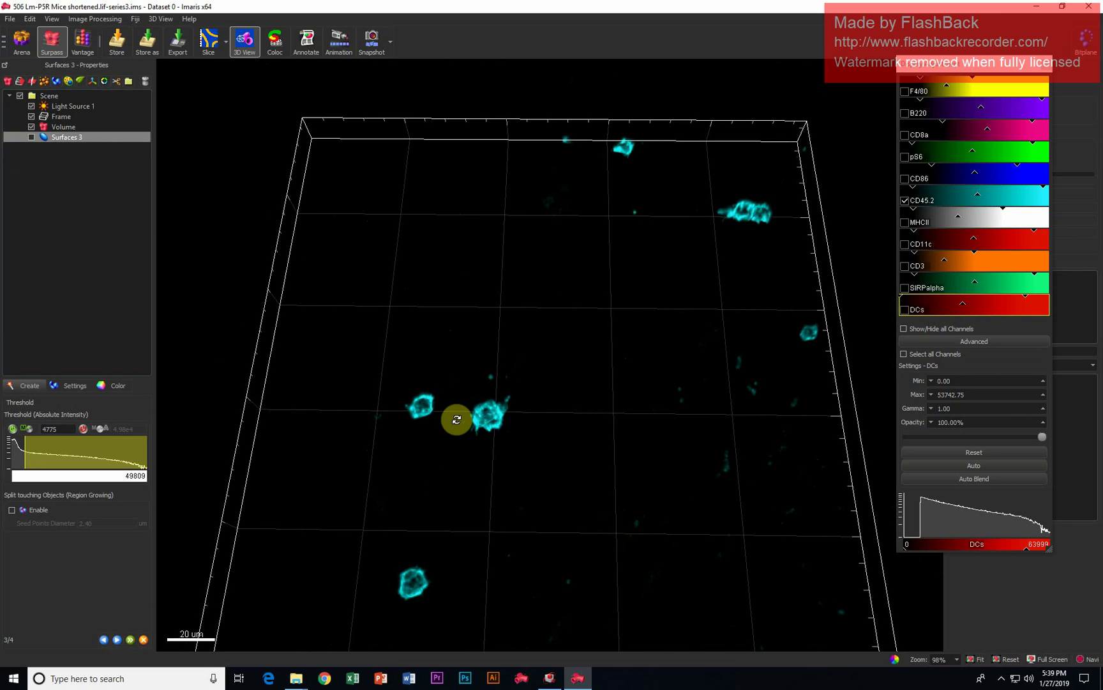
left_click_drag(454, 416, 425, 414)
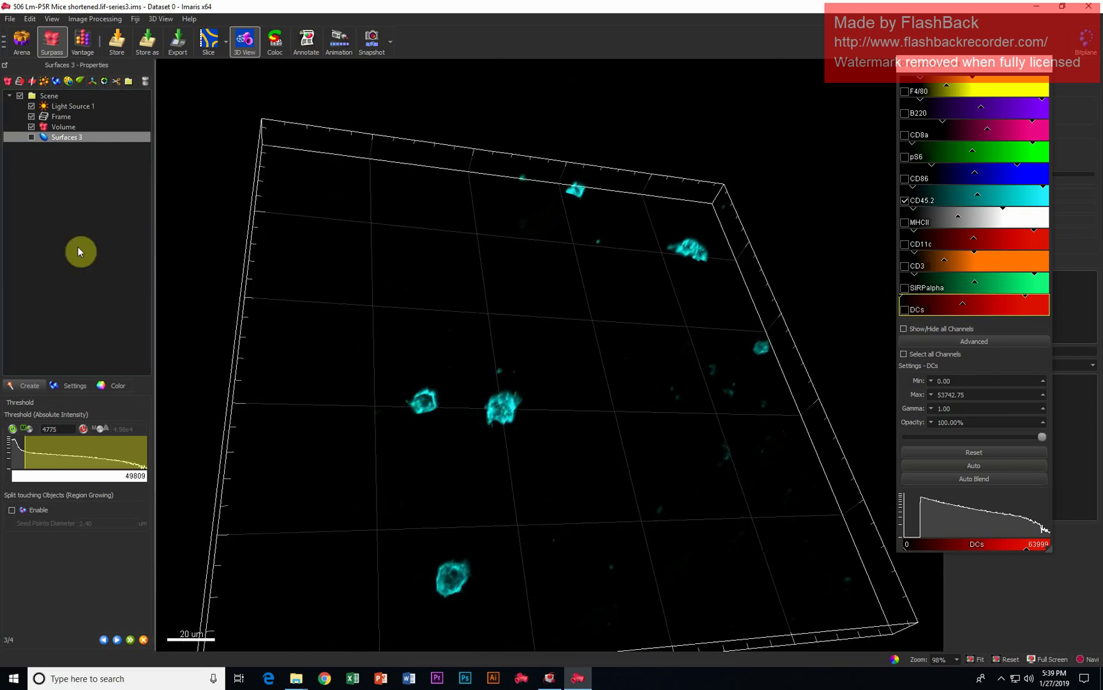
left_click(32, 136)
left_click(31, 137)
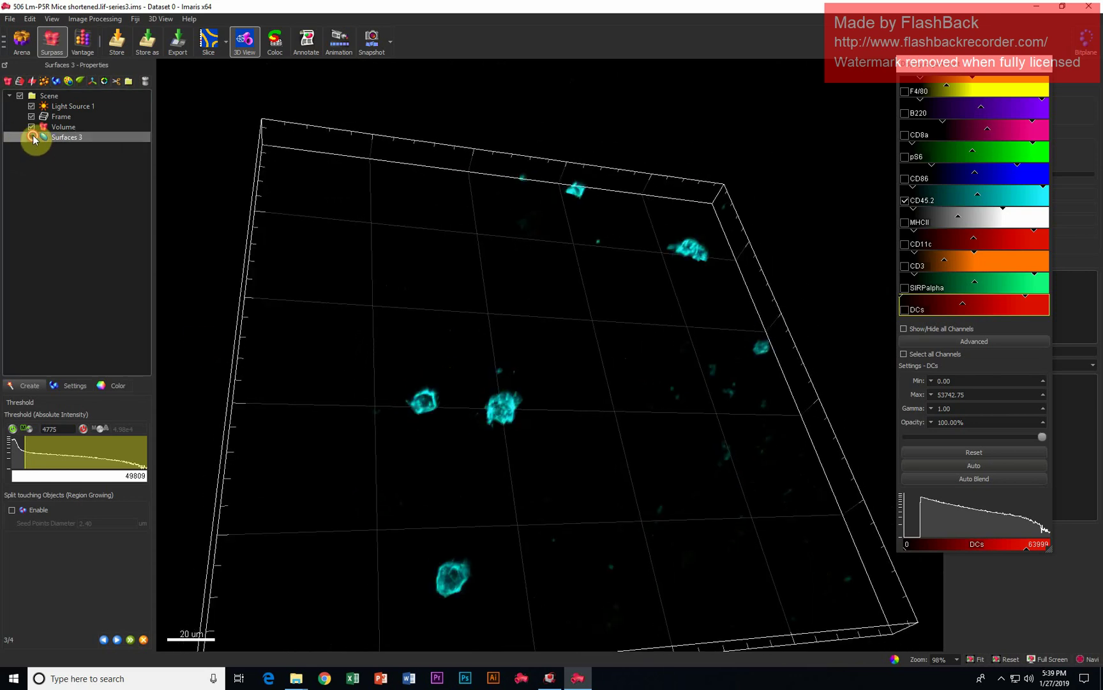
left_click(31, 137)
left_click_drag(364, 301, 501, 389)
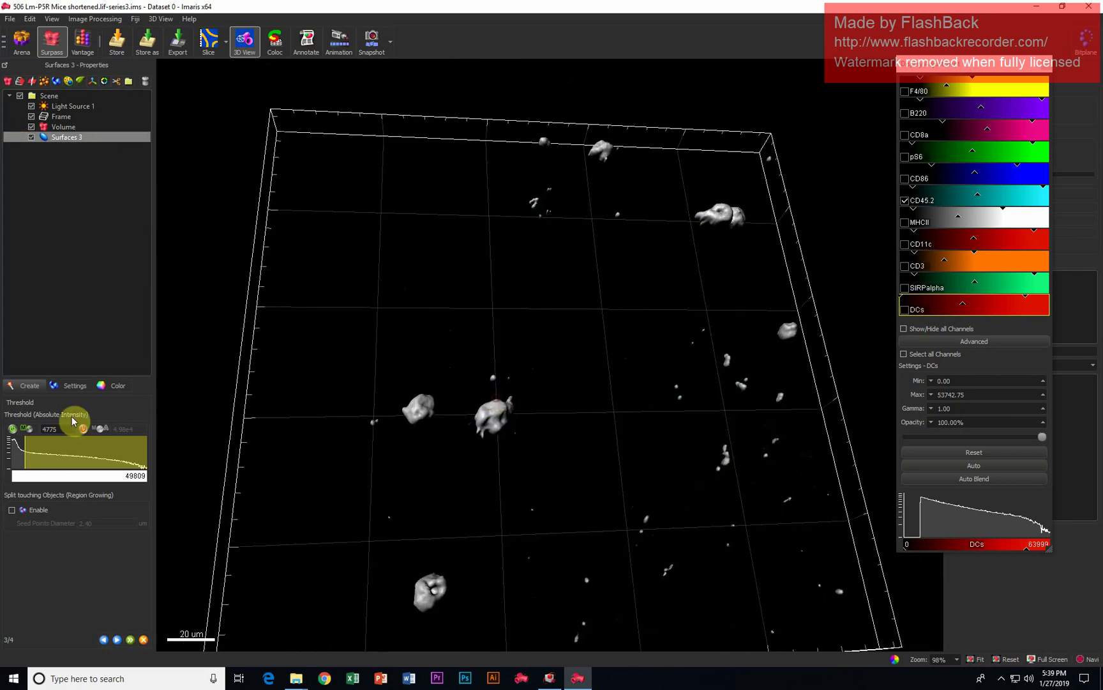
- Restore the automatic absolute intensity threshold and examine the surface preview from several angles
left_click(35, 444)
left_click_drag(612, 396, 574, 382)
left_click_drag(385, 424, 475, 413)
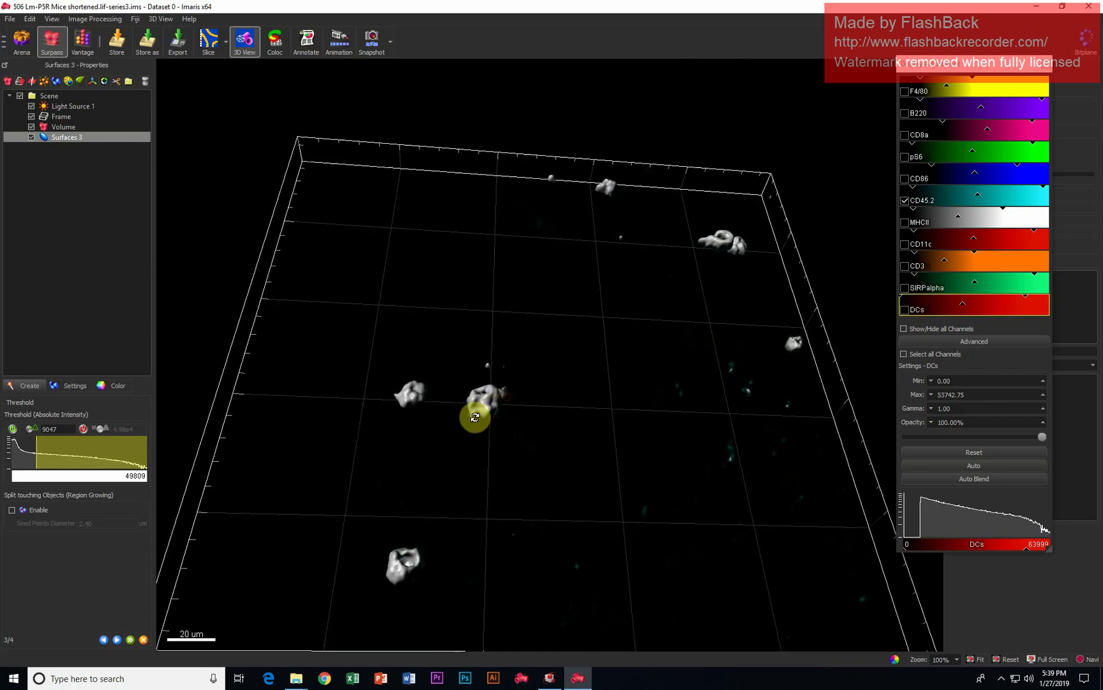
left_click_drag(512, 422, 527, 485)
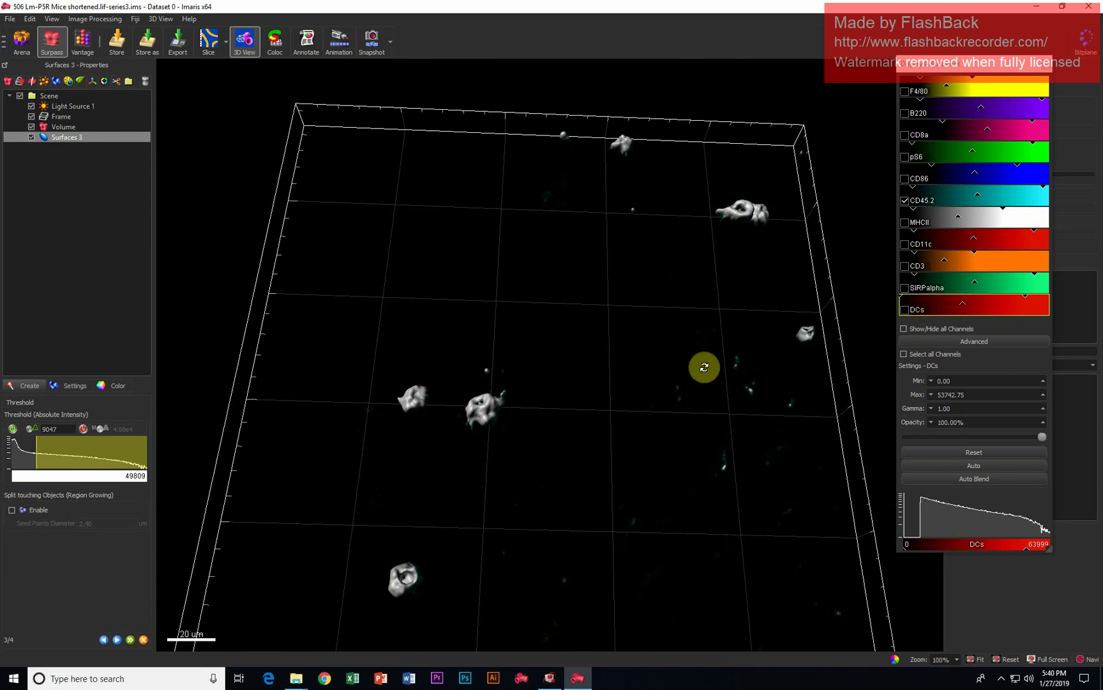
left_click_drag(661, 380, 650, 440)
left_click(27, 521)
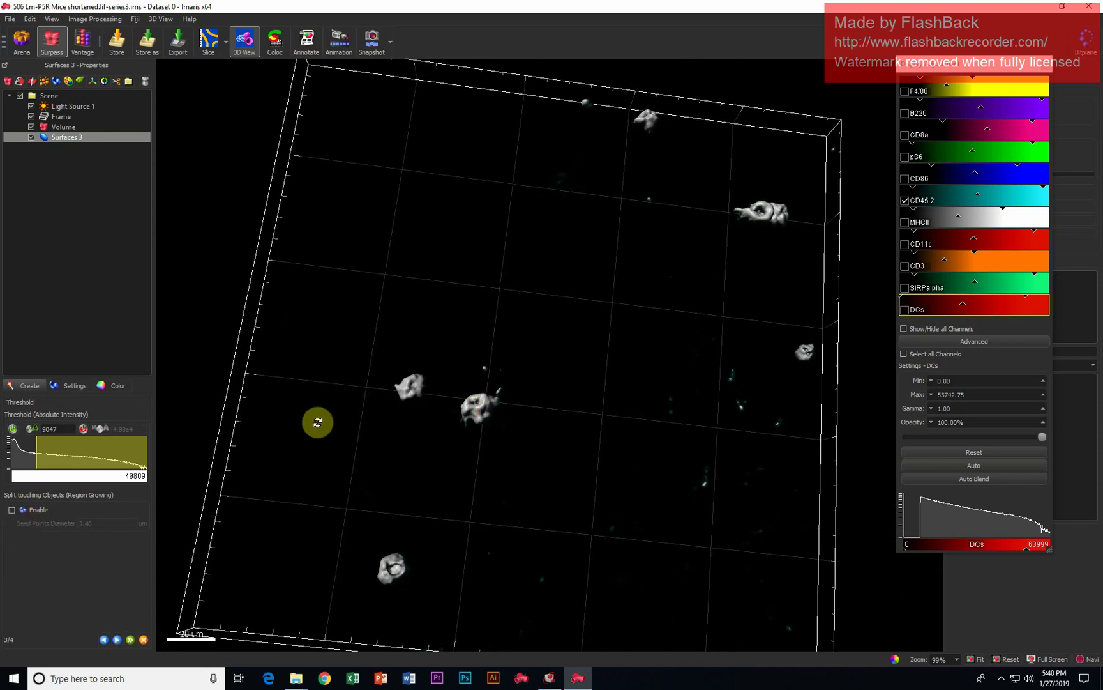
left_click_drag(440, 389, 482, 363)
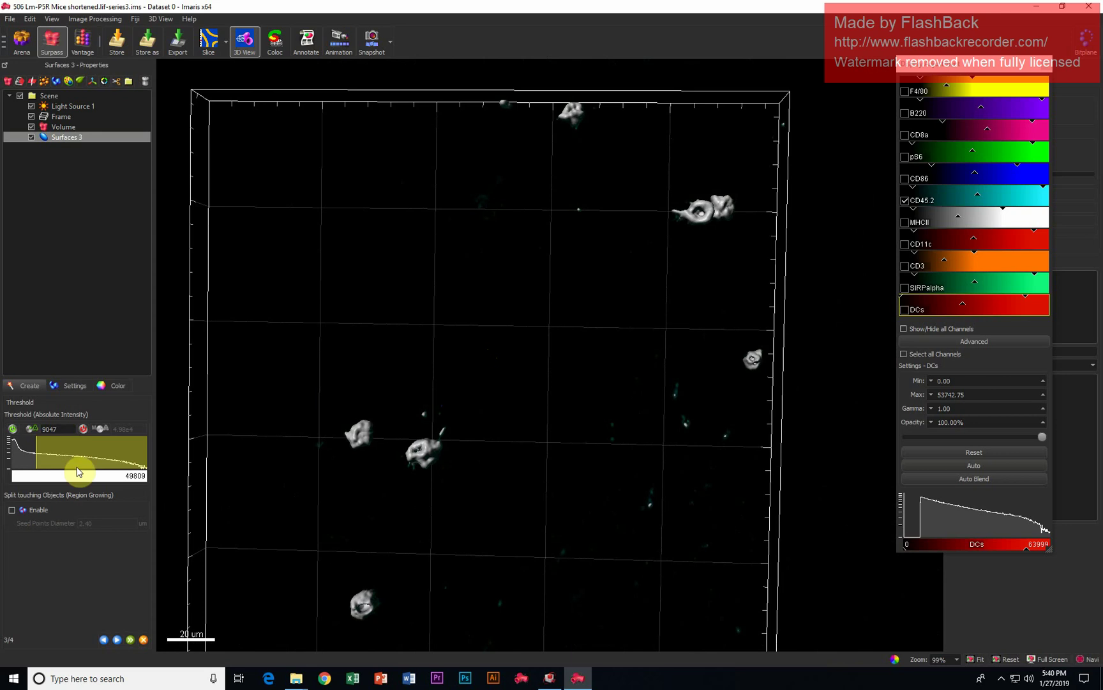
- Enable splitting of touching objects with a seed points diameter of 6.00 um and compute the seed points
left_click(12, 510)
left_click(422, 456)
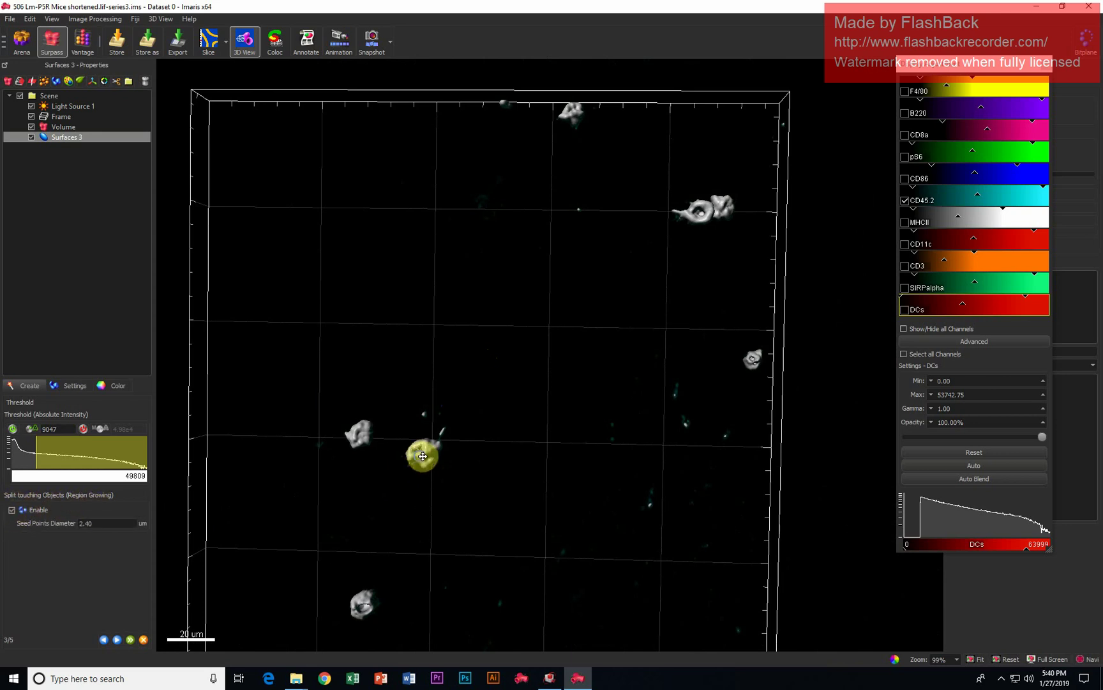
left_click_drag(423, 456, 501, 451)
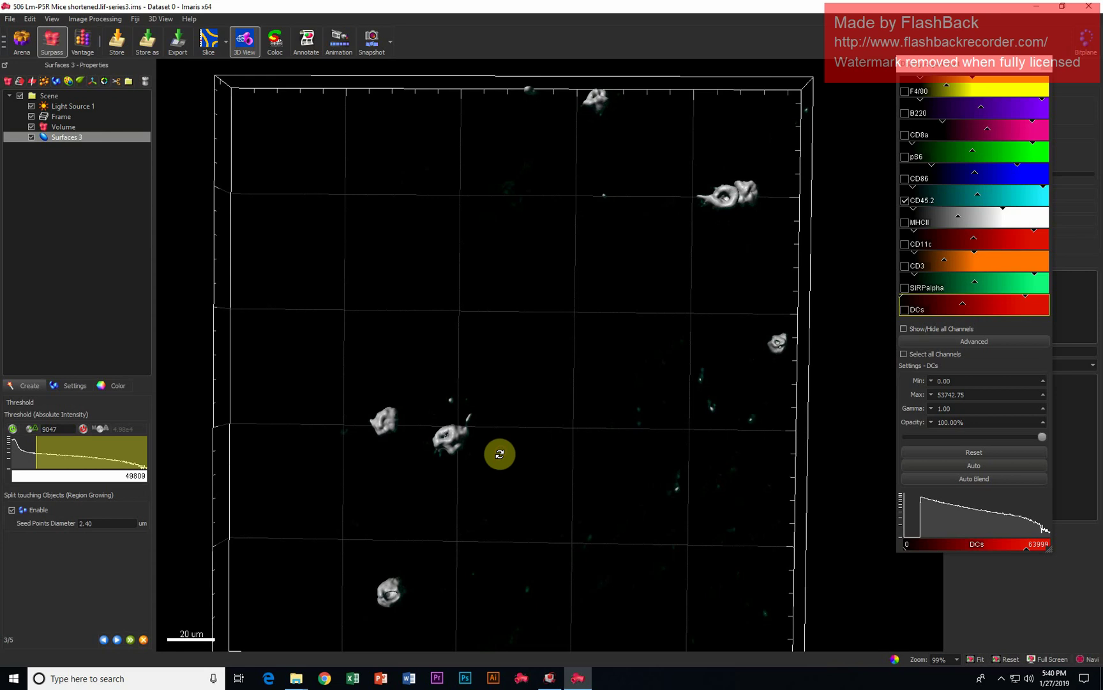
right_click_drag(500, 454, 500, 453)
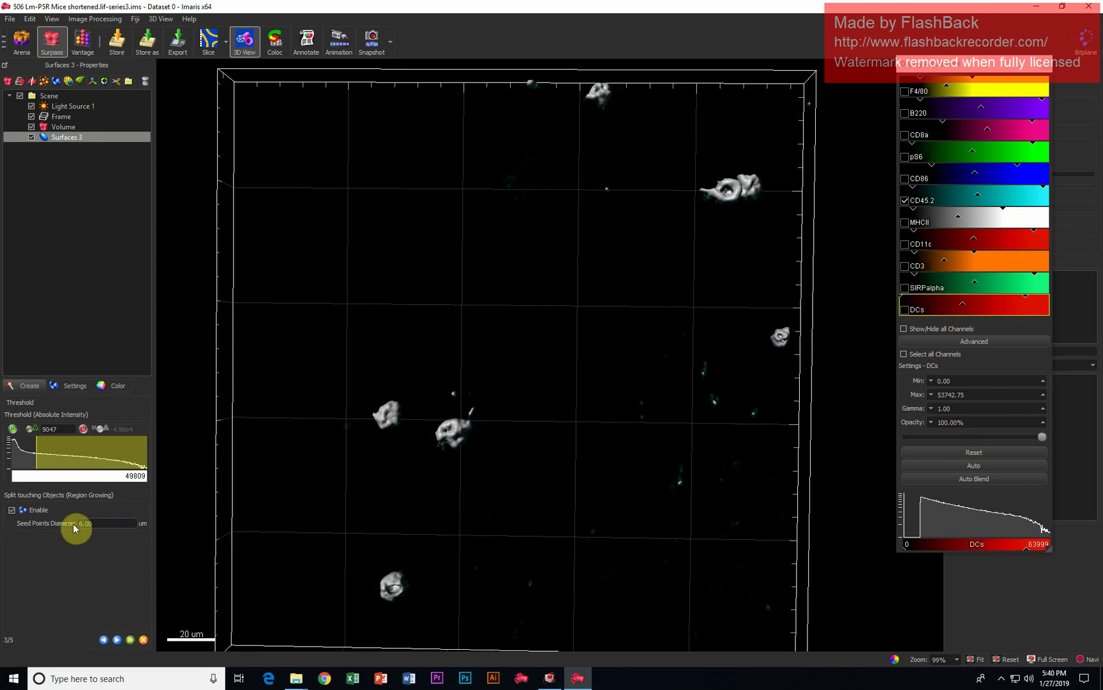
left_click(118, 639)
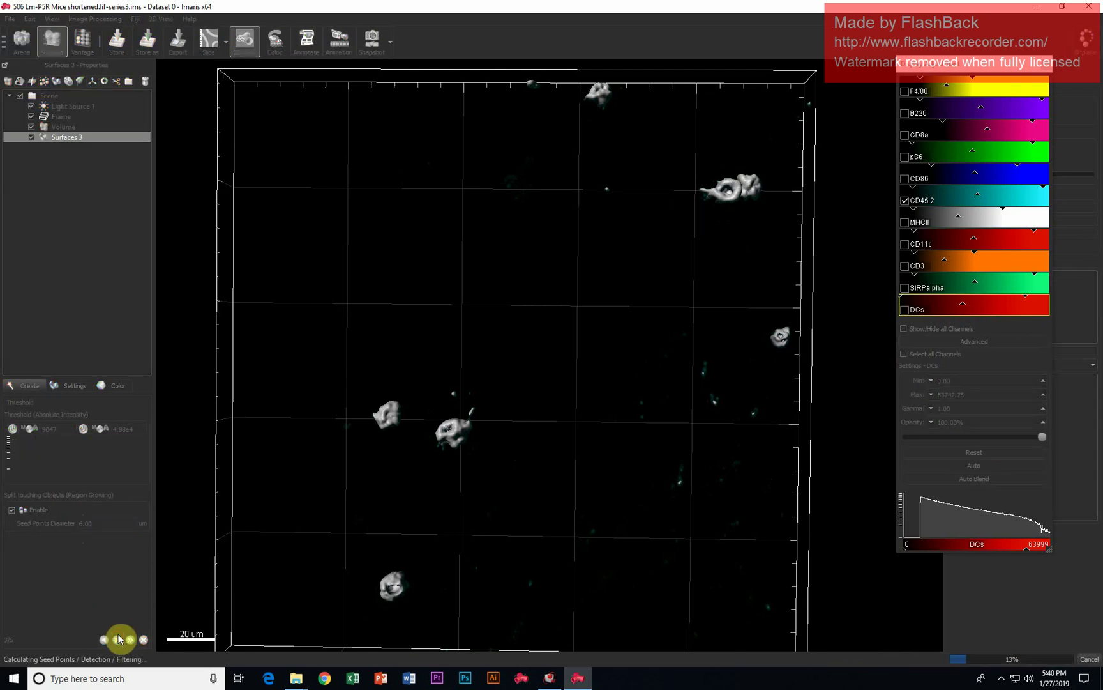
right_click_drag(377, 495, 401, 475)
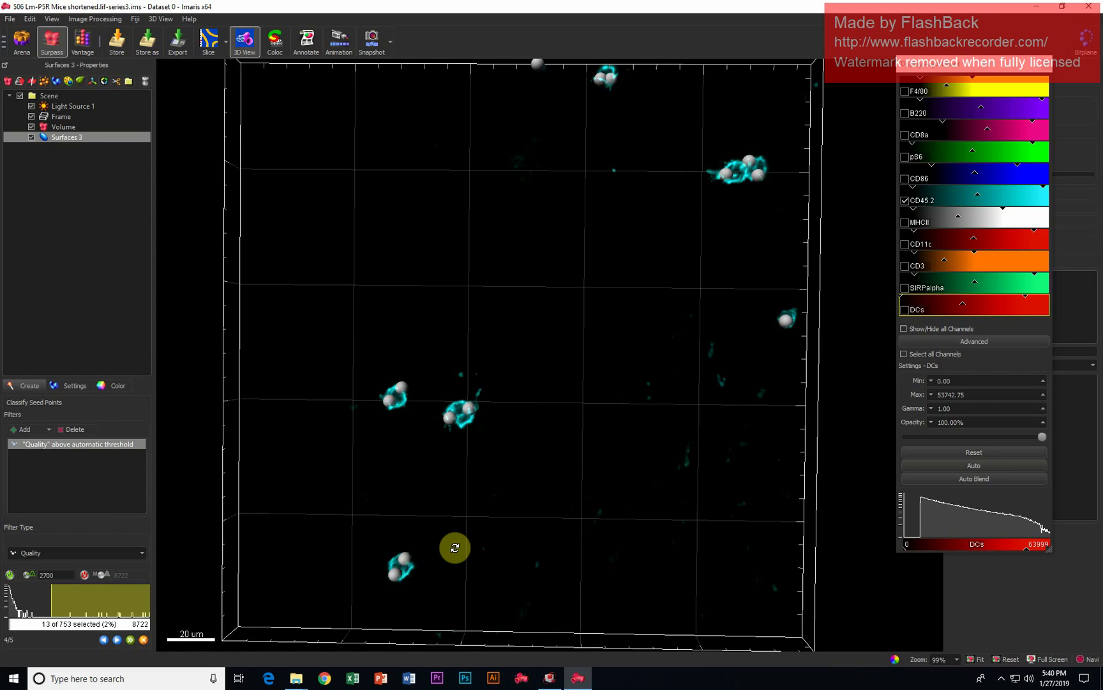
mouse_move(483, 524)
right_mouse_down()
mouse_move(498, 508)
mouse_move(480, 512)
right_mouse_up()
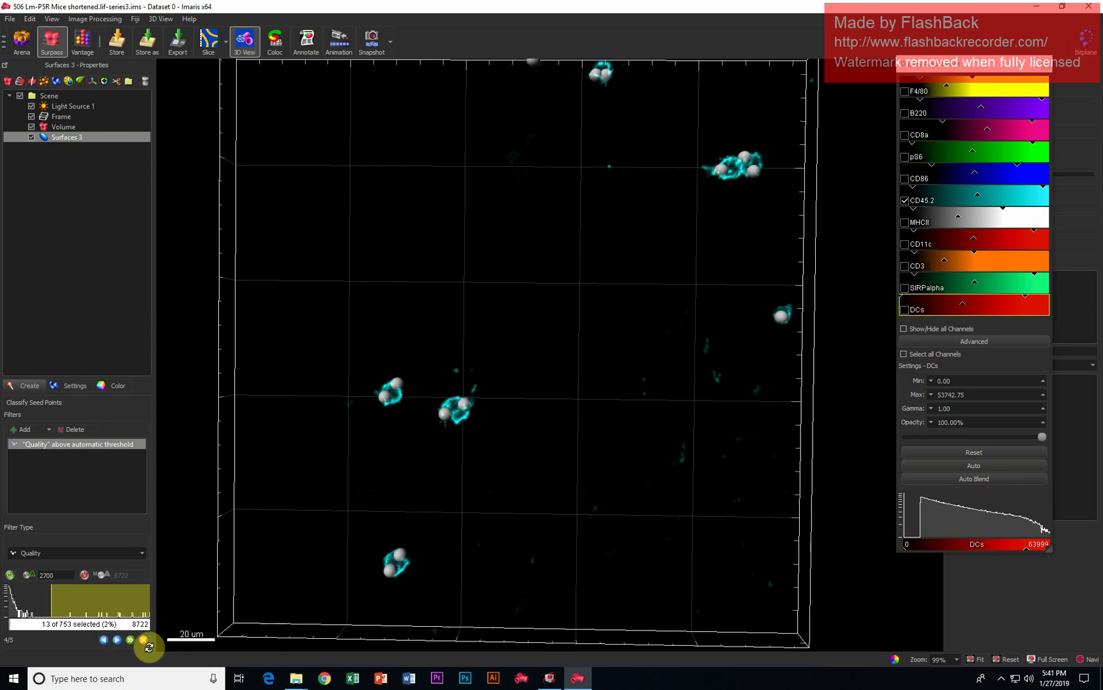
- Go back to the splitting settings, set the seed points diameter to 9.00 um and recompute the seed points
left_click(102, 640)
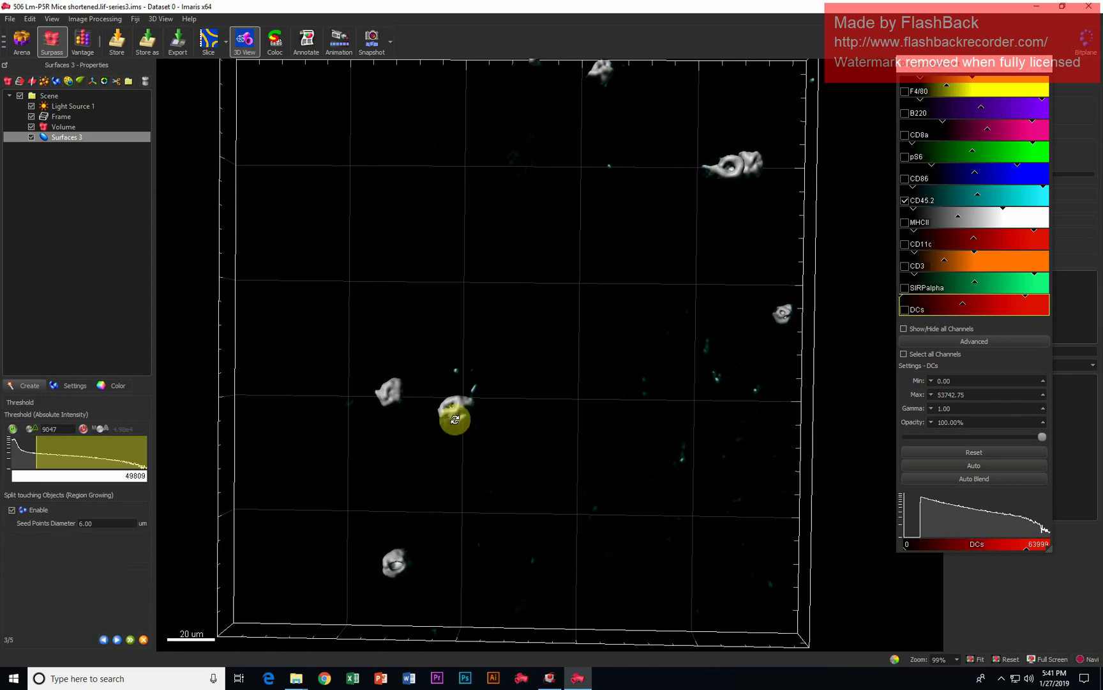
left_click(113, 527)
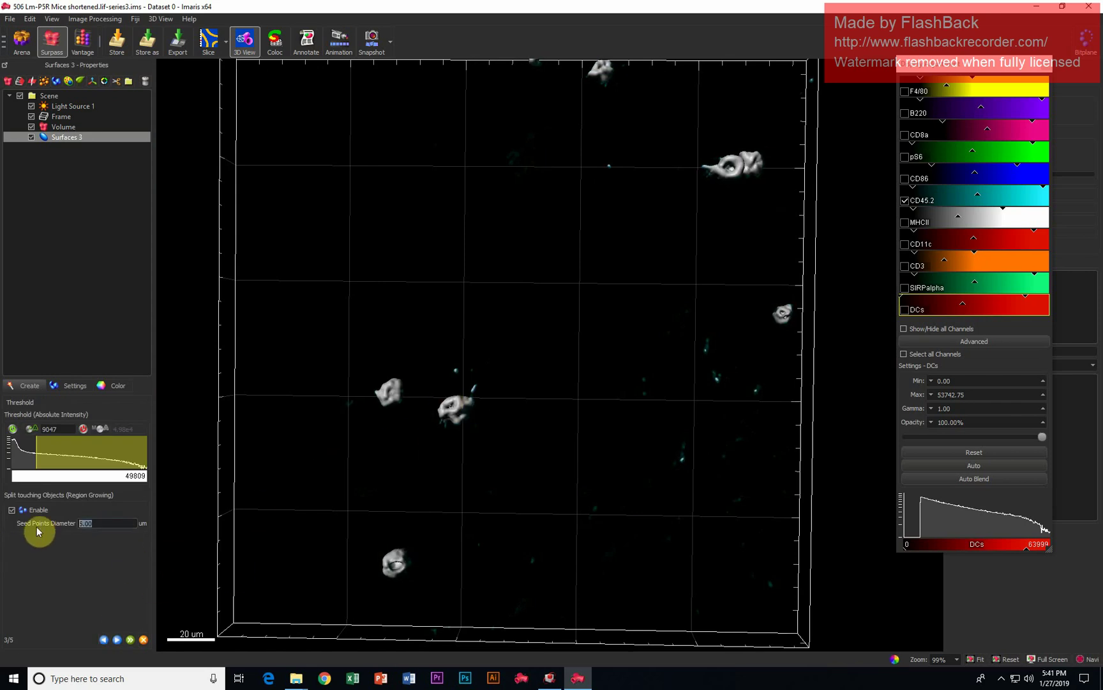
type("9")
key("Return")
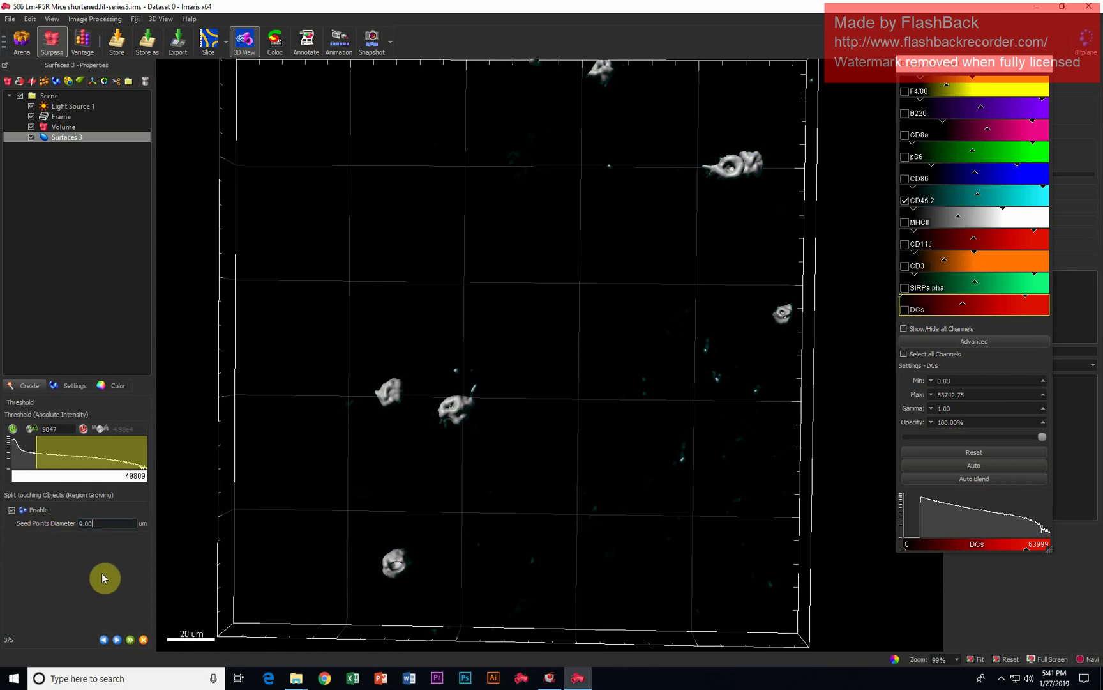
left_click(117, 639)
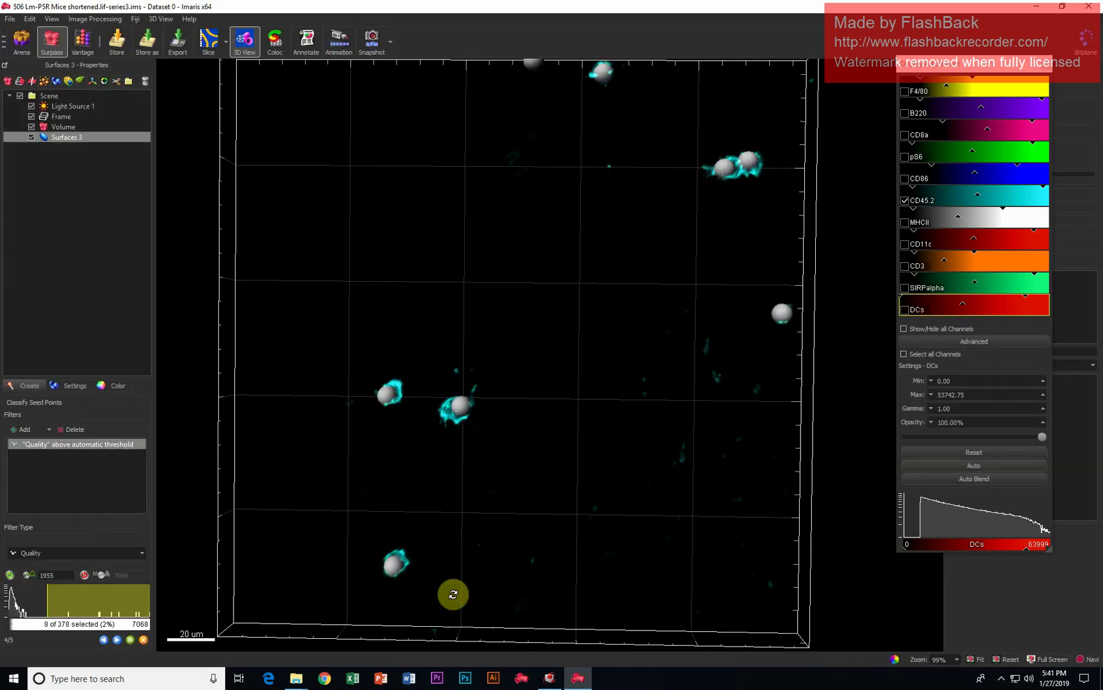
- Inspect the seed points on the cells and set their Quality filter to above 2569
left_click_drag(627, 438, 594, 431)
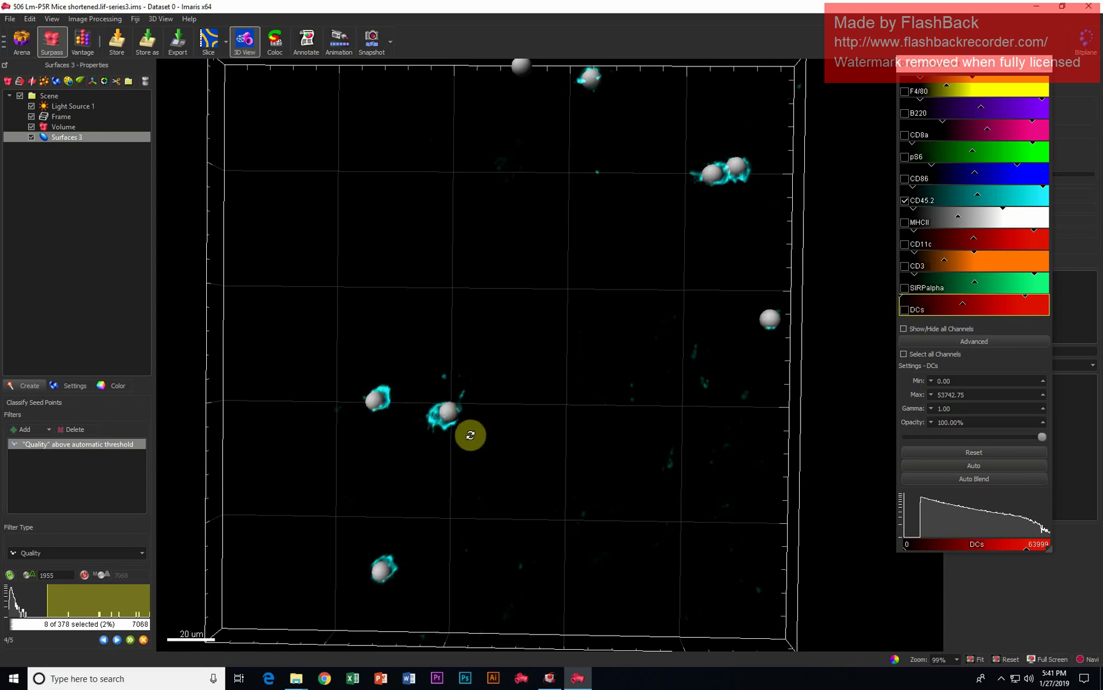
left_click_drag(709, 201, 654, 214)
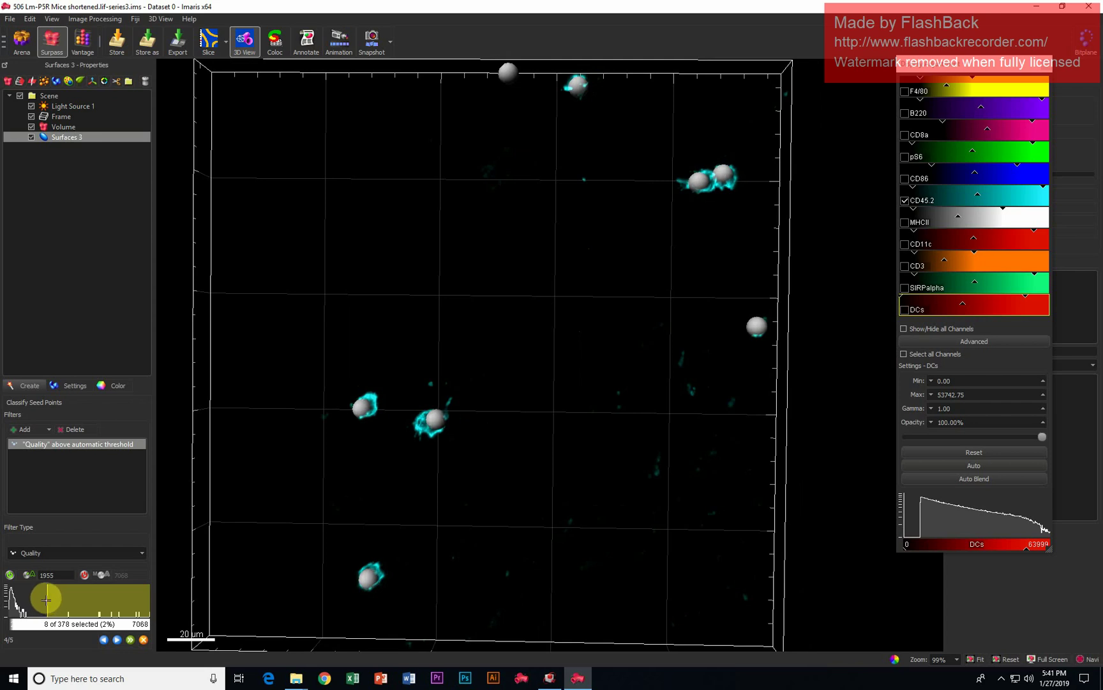
left_click_drag(46, 599, 77, 602)
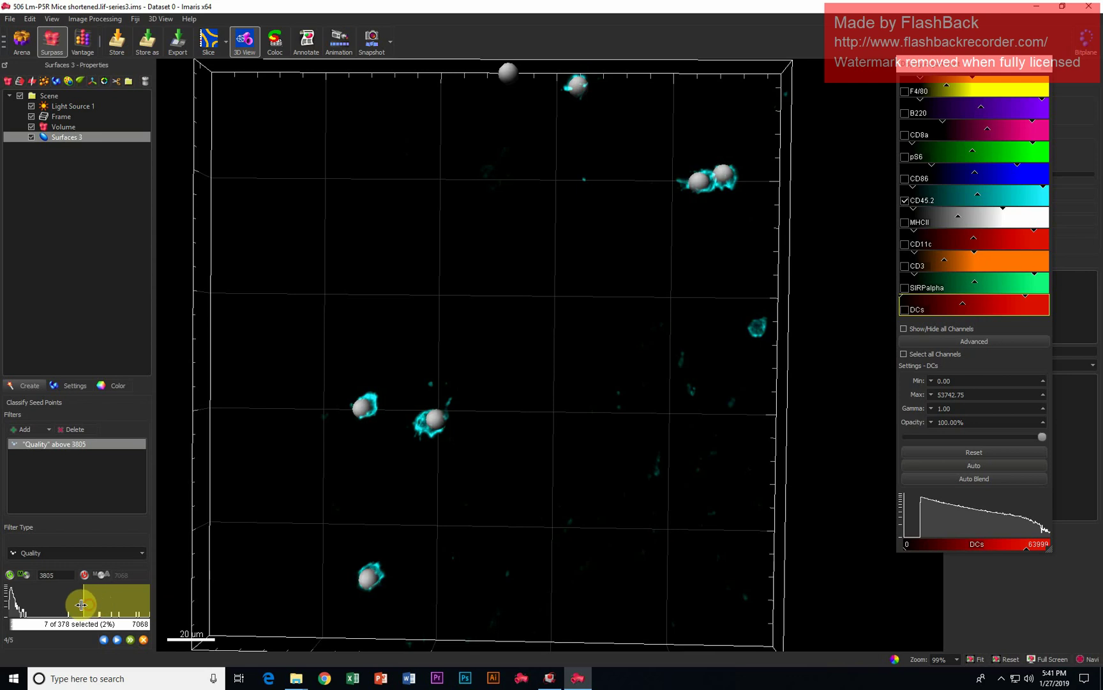
left_click_drag(81, 604, 60, 611)
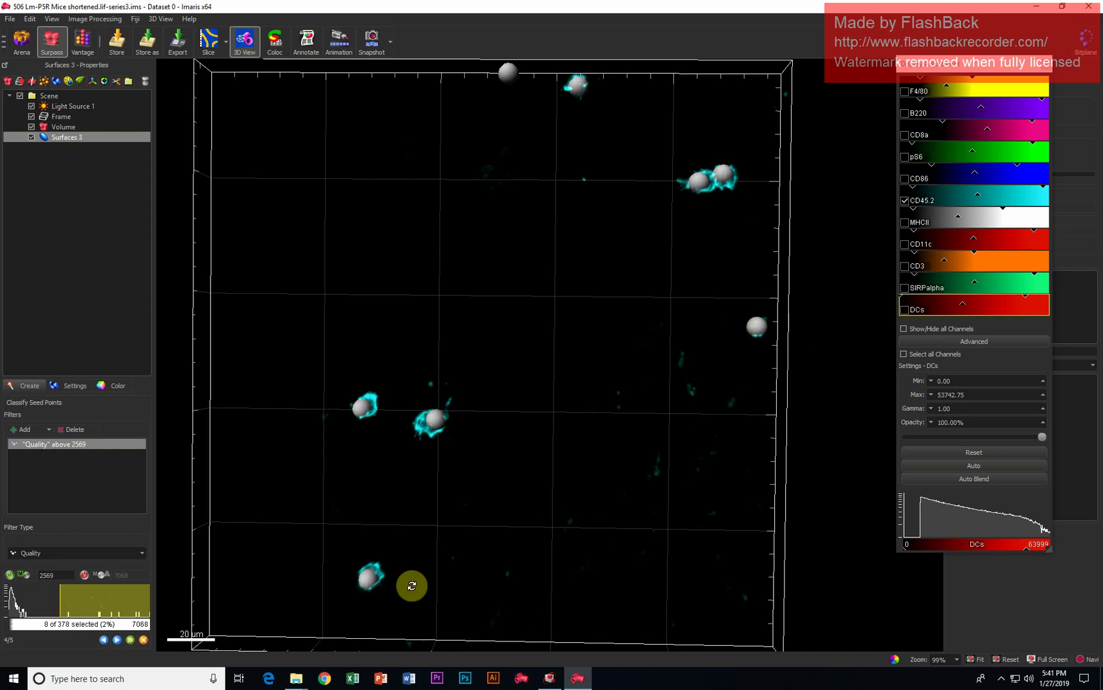
- Lower the seed points' Quality filter to above 2483 and compute the split surfaces
mouse_move(58, 599)
left_mouse_down()
mouse_move(12, 604)
mouse_move(53, 615)
left_mouse_up()
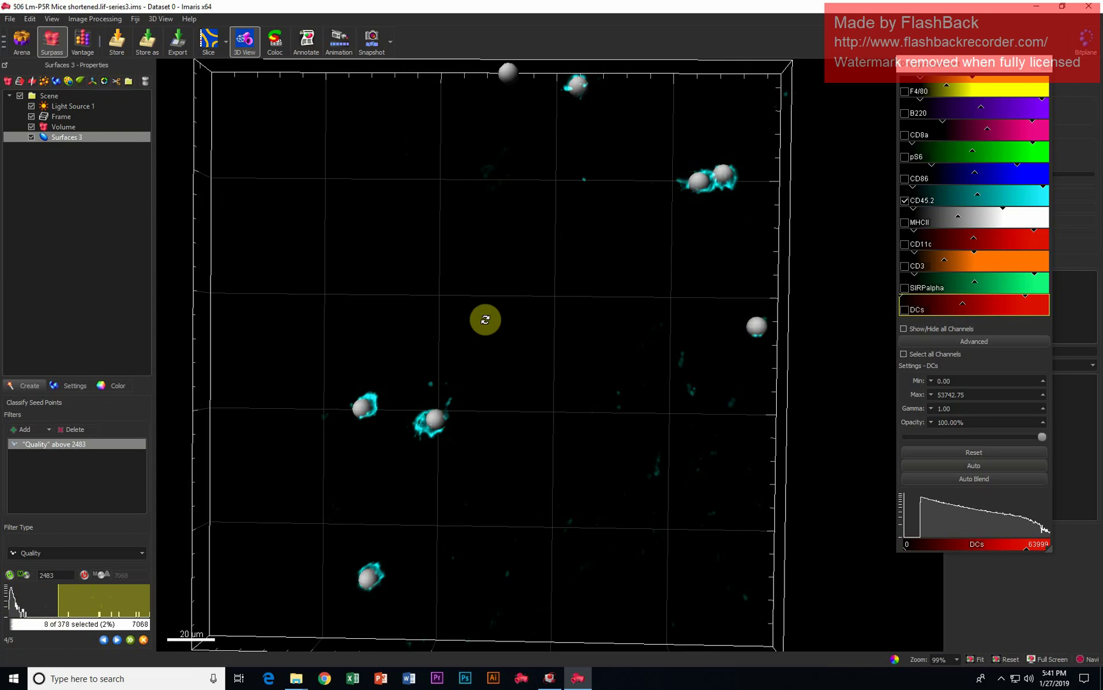
right_click_drag(549, 486, 576, 494)
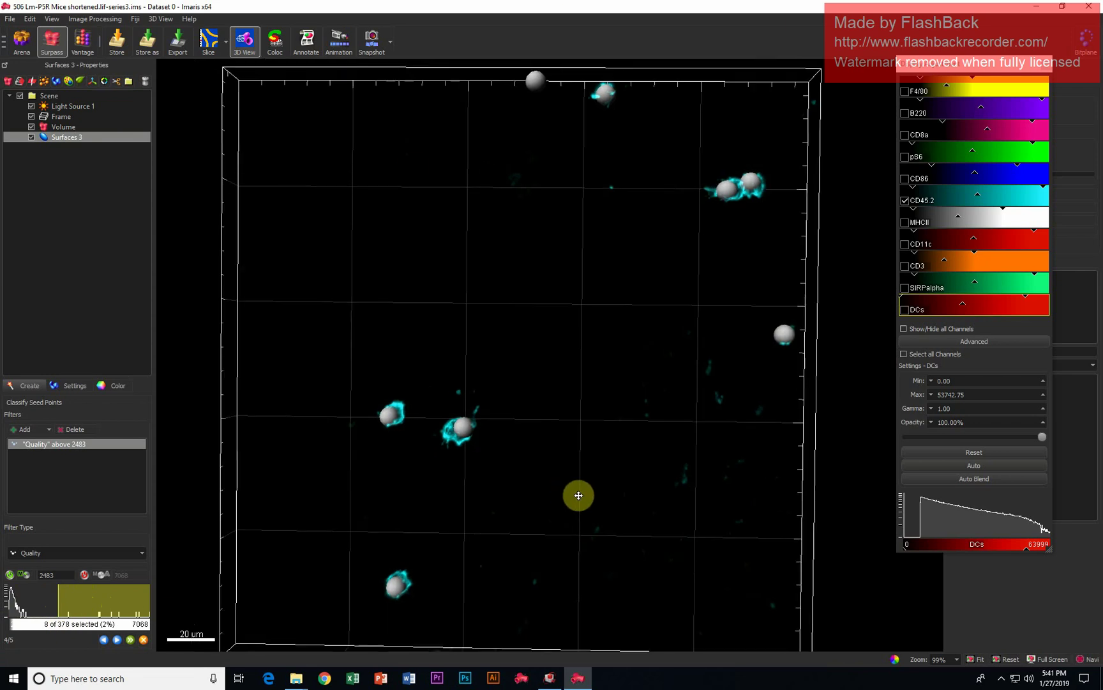
left_click(117, 639)
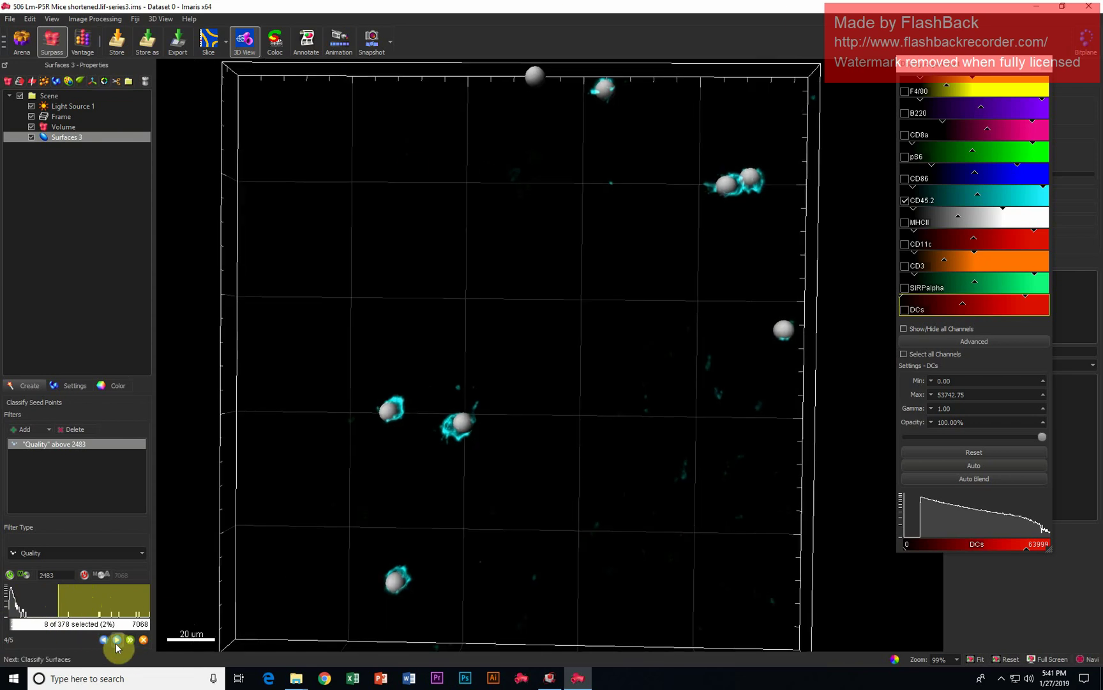
left_click(527, 423)
left_click_drag(528, 424, 588, 362)
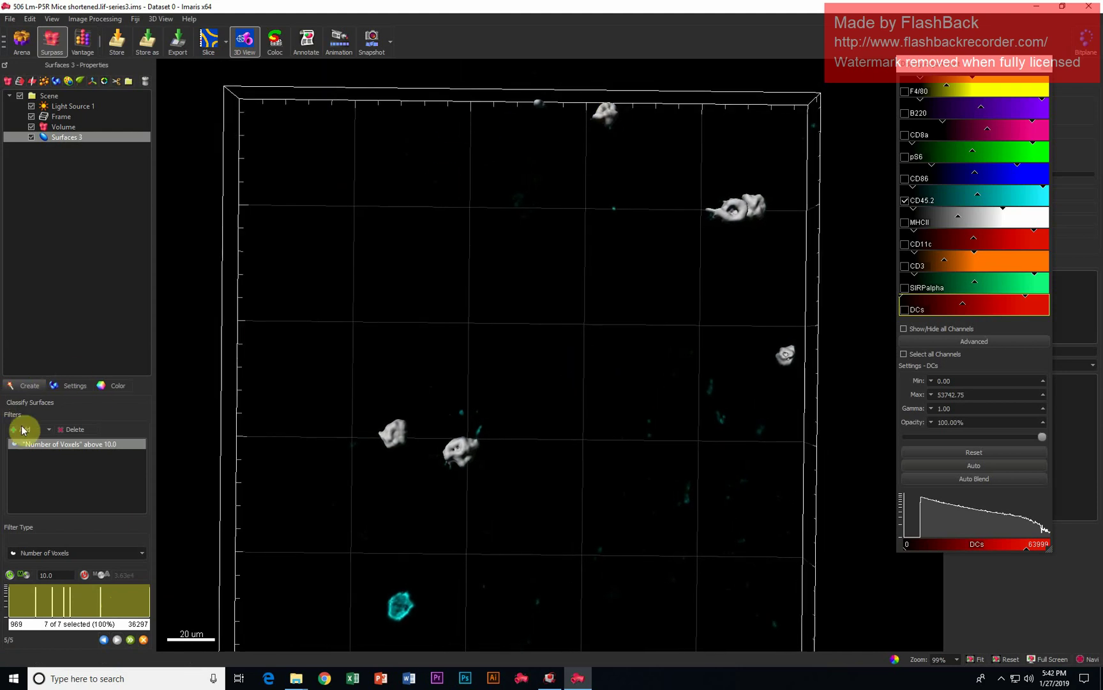
- Hide Surfaces 3 to examine the CD45.2 signal underneath from several angles, and show the surfaces again
left_click(31, 137)
right_click_drag(532, 94, 483, 201)
left_click_drag(484, 201, 467, 123)
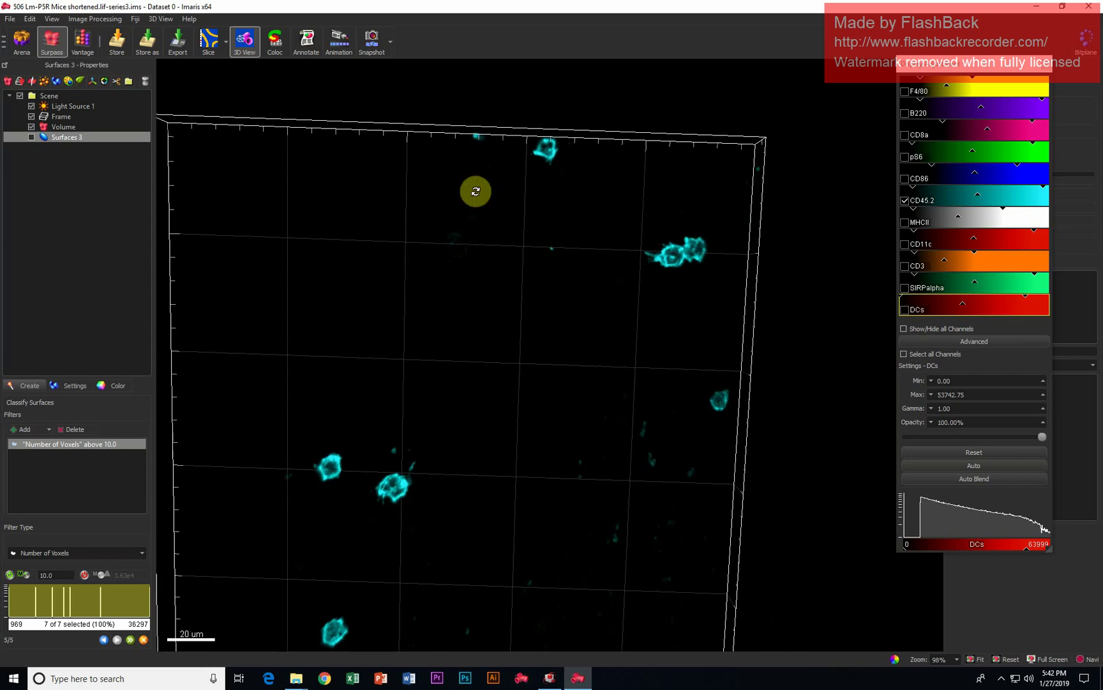
left_click_drag(451, 246, 442, 225)
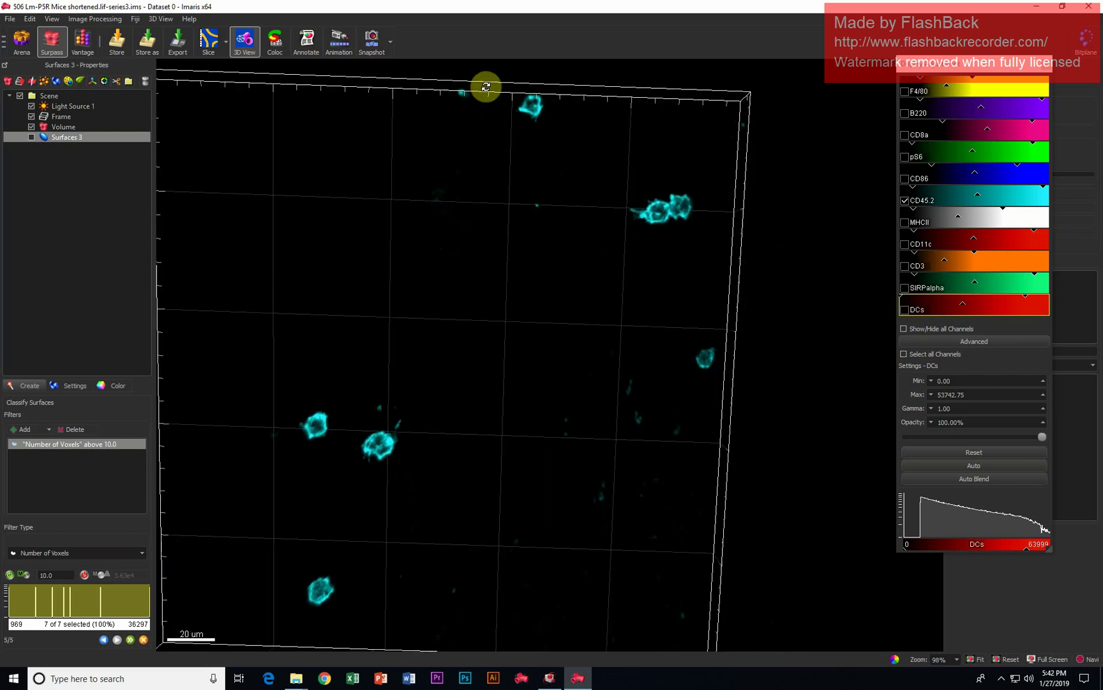
left_click(32, 138)
right_click_drag(581, 374, 615, 362)
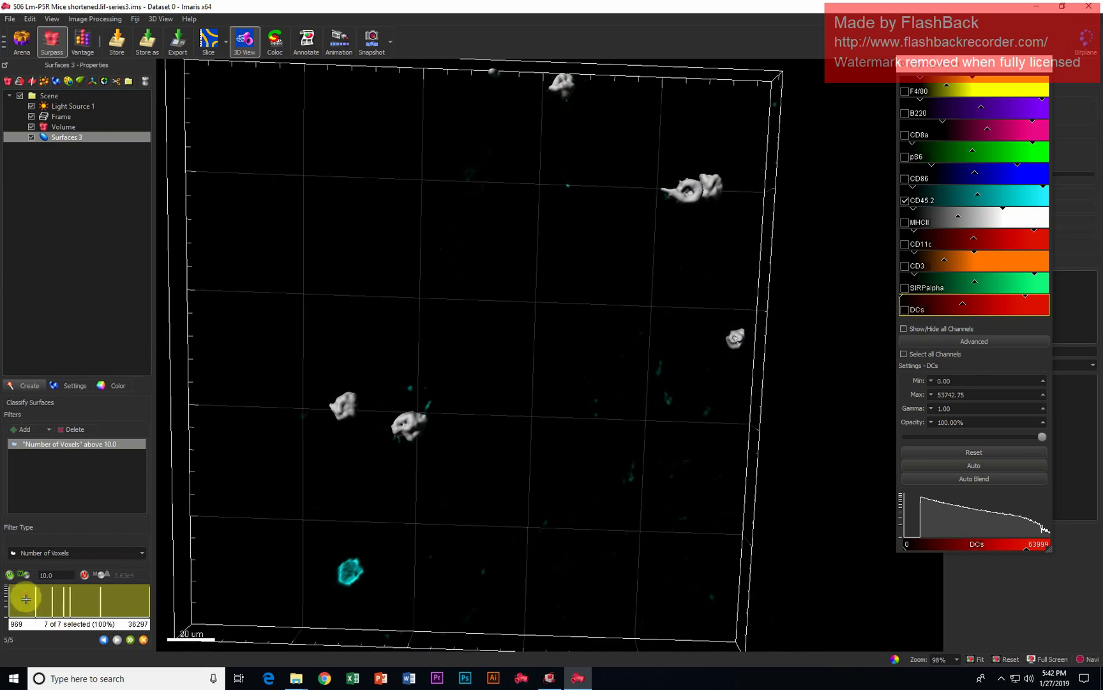
- Try different thresholds for the Number of Voxels surface filter and set it to above 3350
left_click_drag(25, 593, 24, 598)
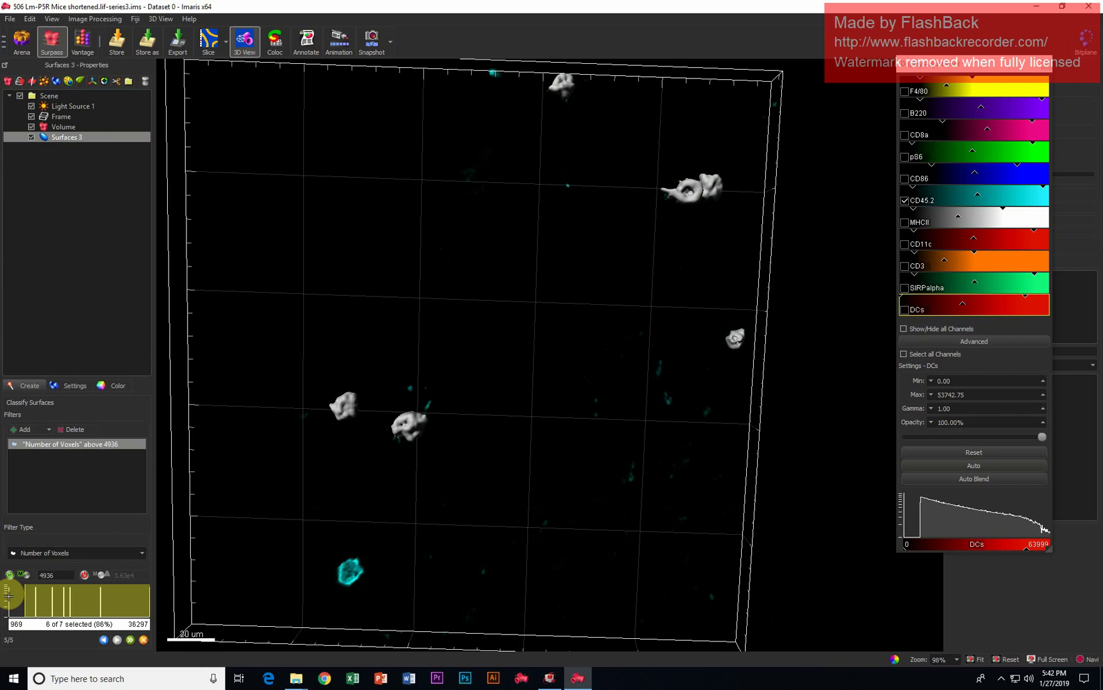
left_click_drag(557, 326, 570, 351)
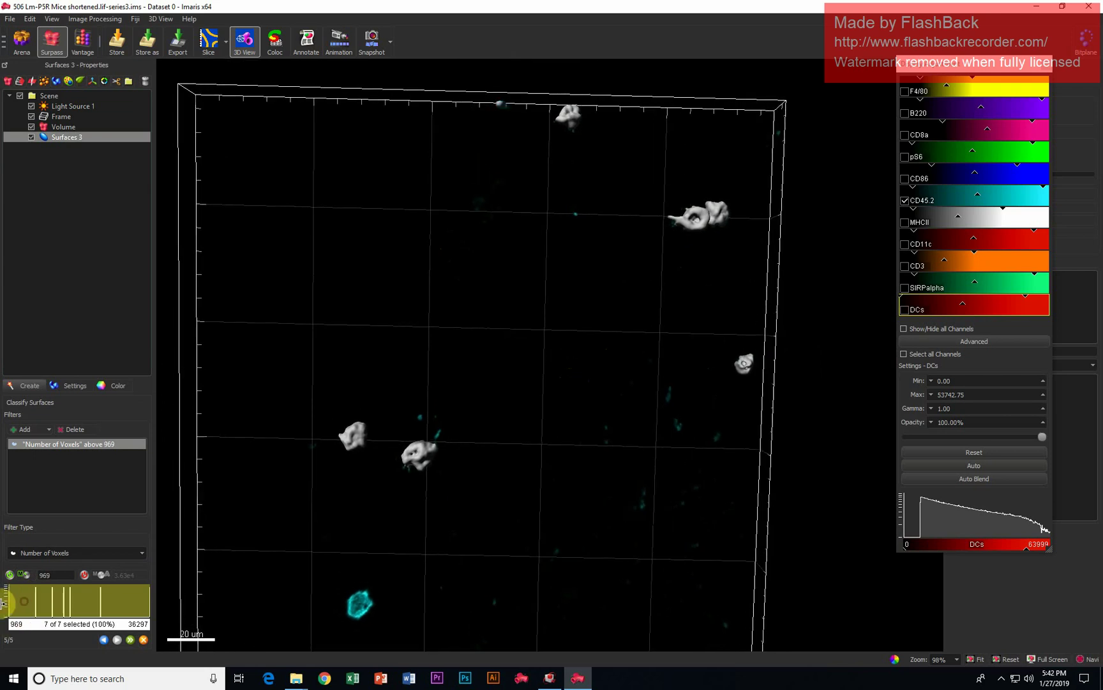
left_click_drag(3, 602, 18, 604)
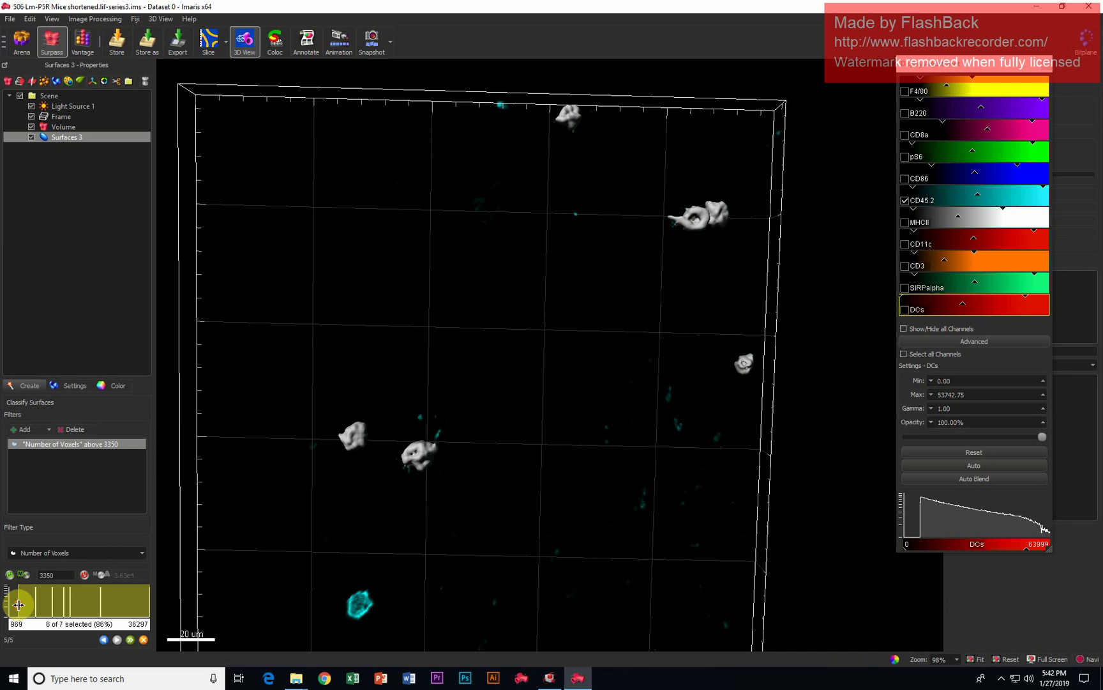
mouse_move(552, 413)
left_mouse_down()
mouse_move(562, 406)
mouse_move(552, 411)
left_mouse_up()
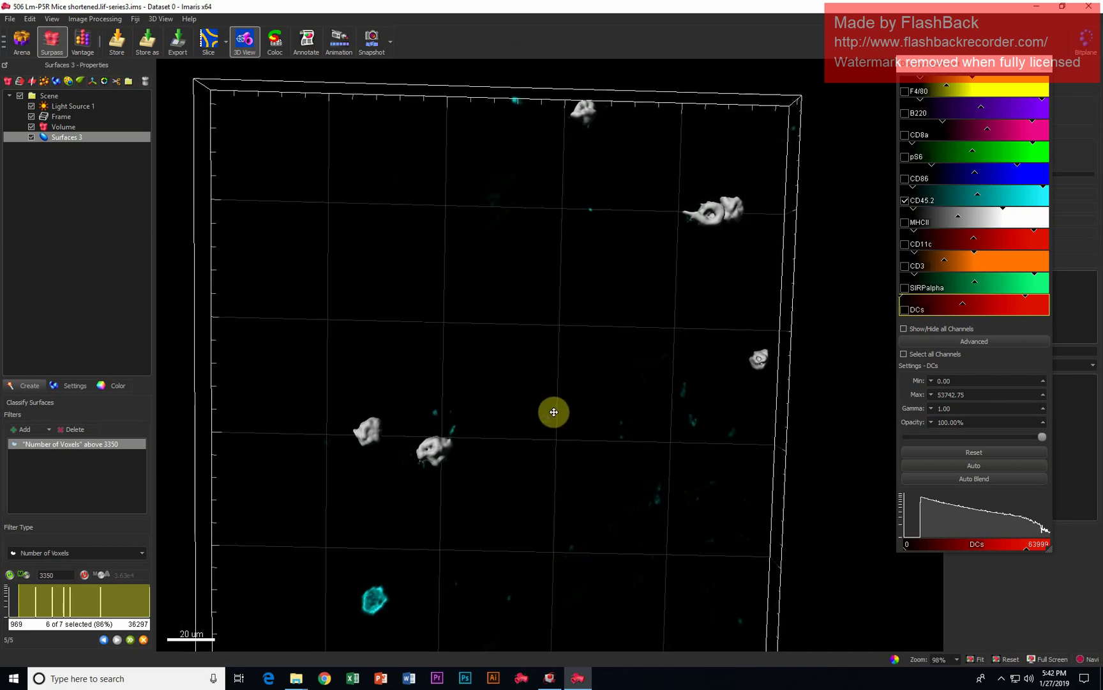
- Add a second surface filter based on Sphericity and set it to above 0.679
left_click(23, 431)
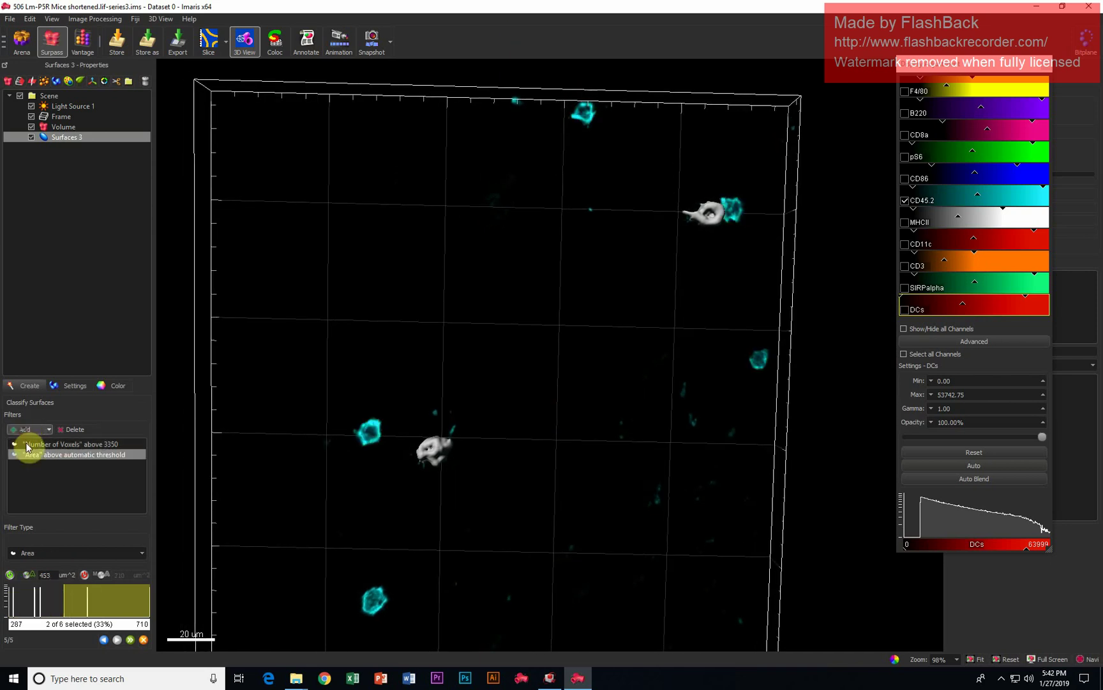
left_click(39, 450)
left_click(84, 555)
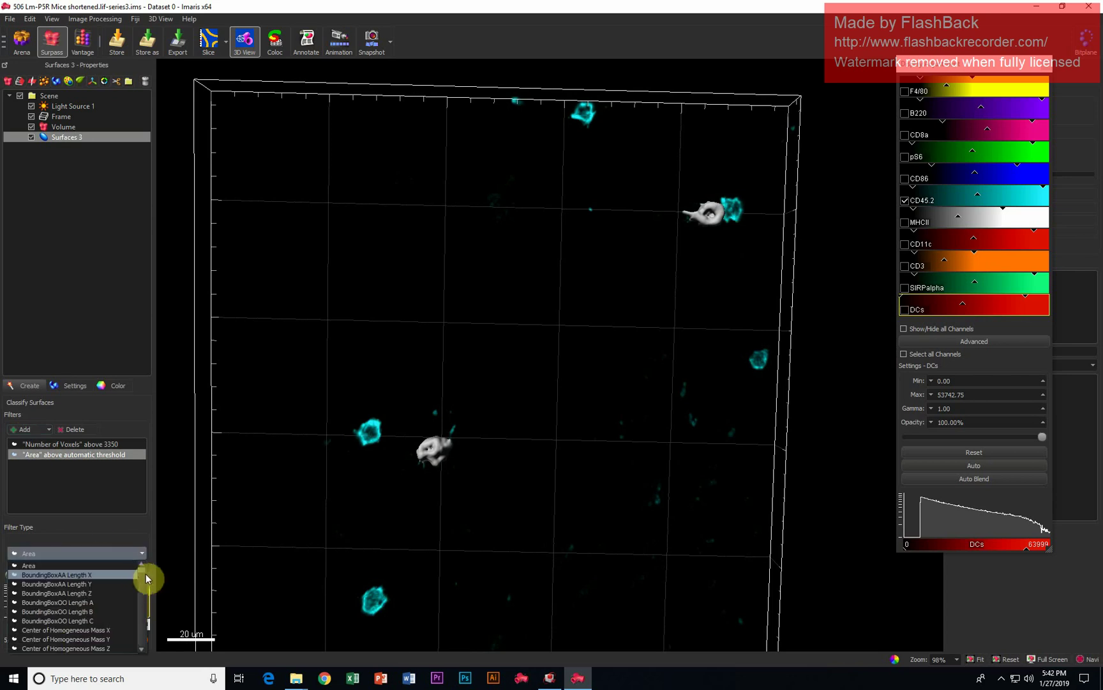
left_click_drag(140, 568, 148, 651)
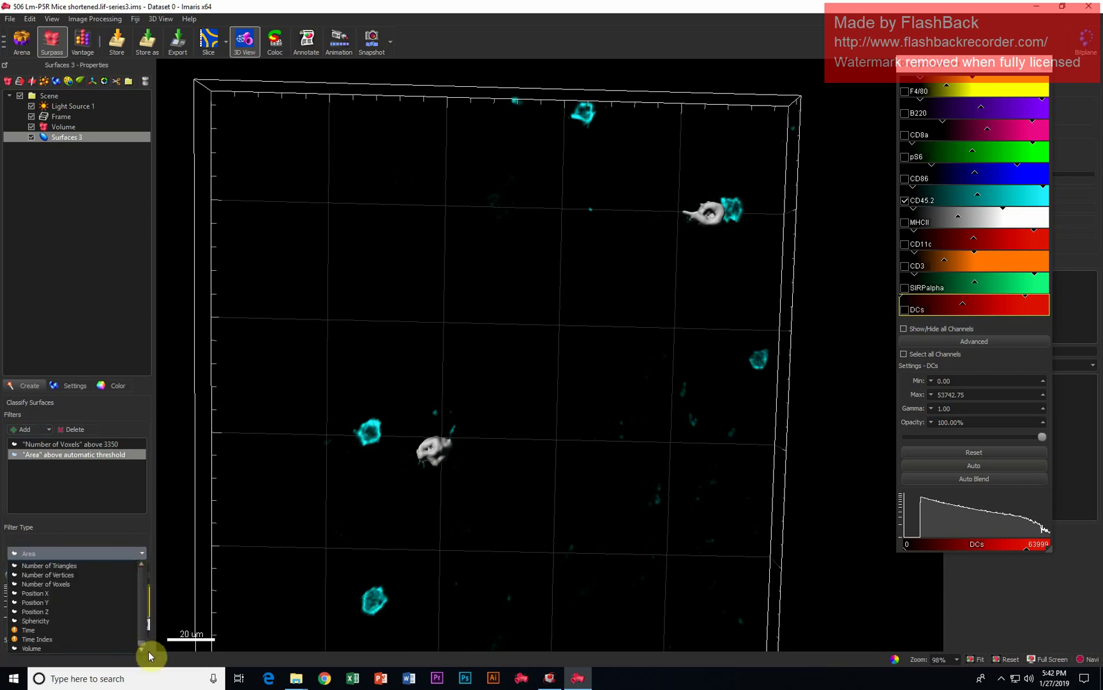
left_click(82, 617)
left_click_drag(68, 604, 61, 602)
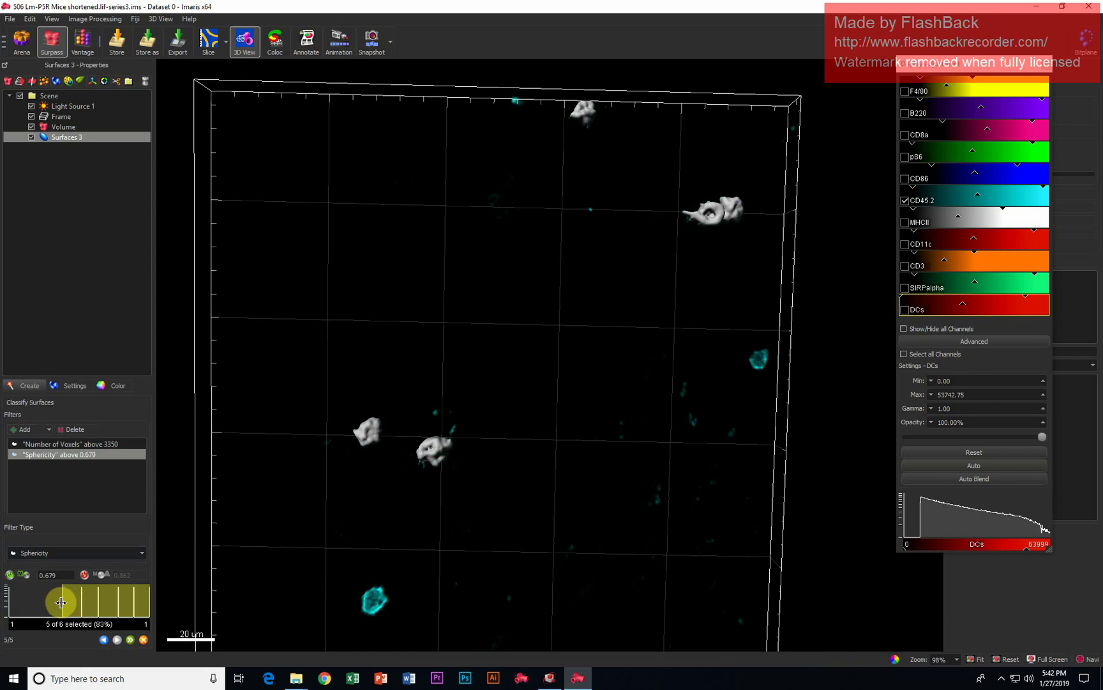
- Lower the Sphericity filter to above 0.605 and check the selected surfaces in the 3D view
left_click_drag(468, 423, 607, 294)
left_click_drag(45, 603, 2, 607)
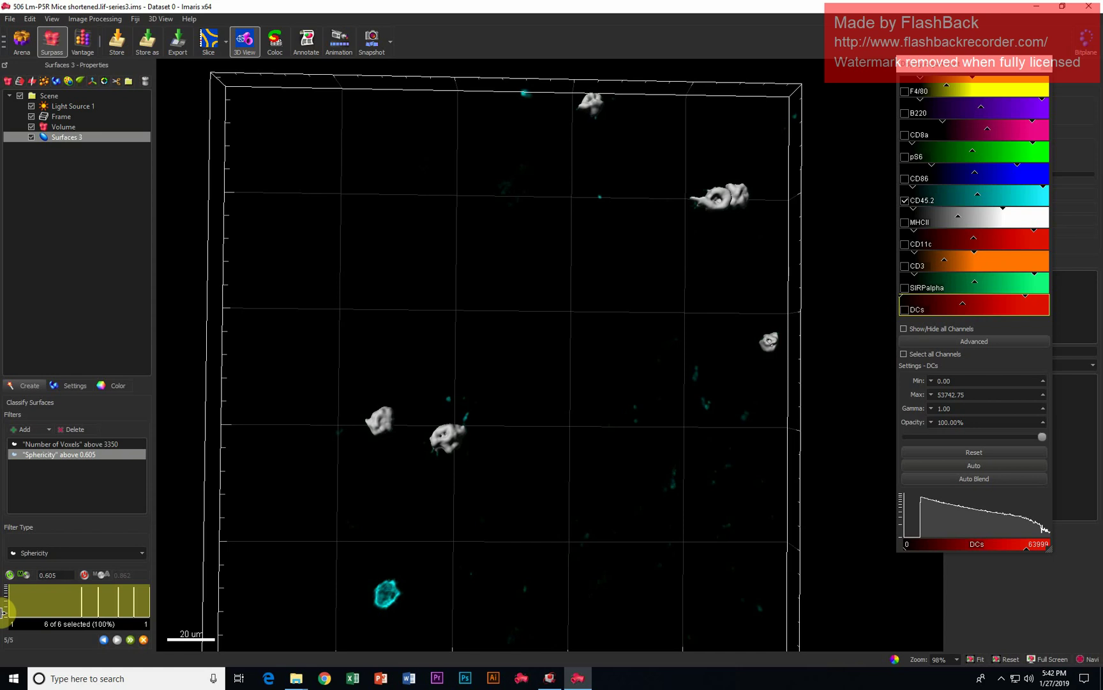
left_click_drag(2, 612, 19, 595)
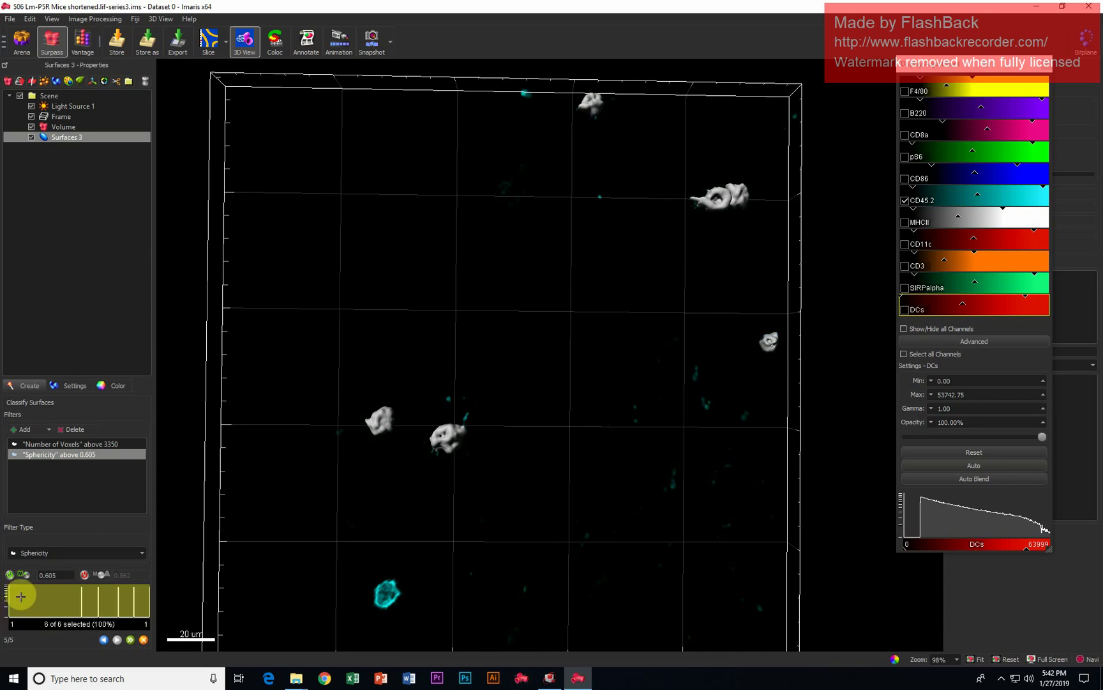
left_click(48, 605)
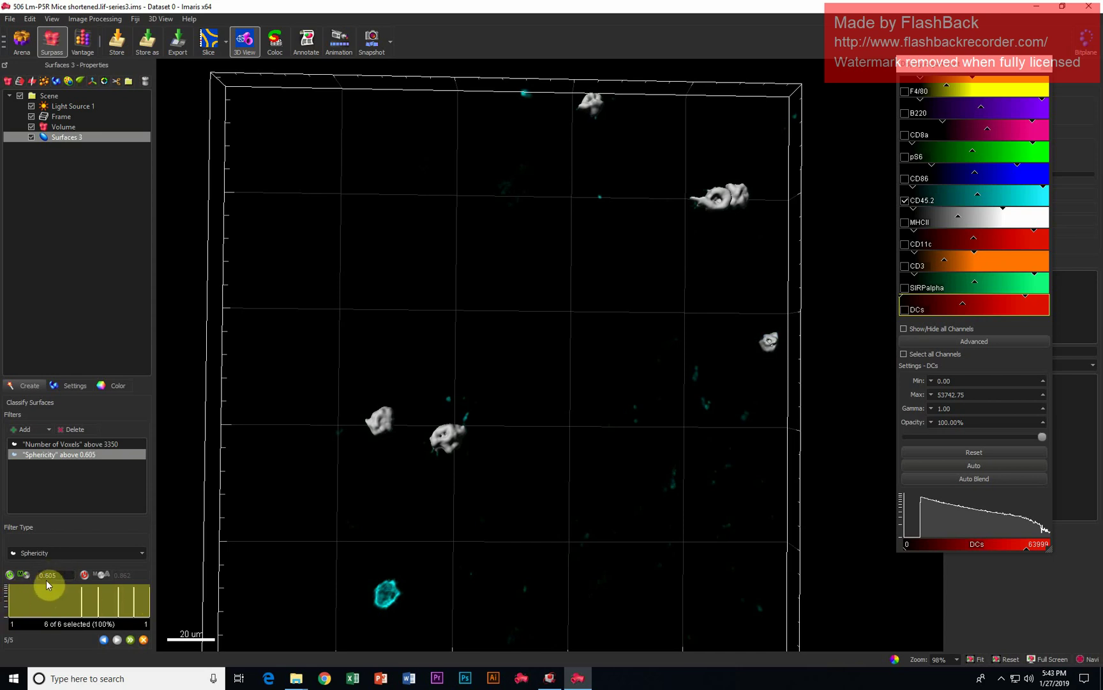
left_click_drag(14, 591, 2, 614)
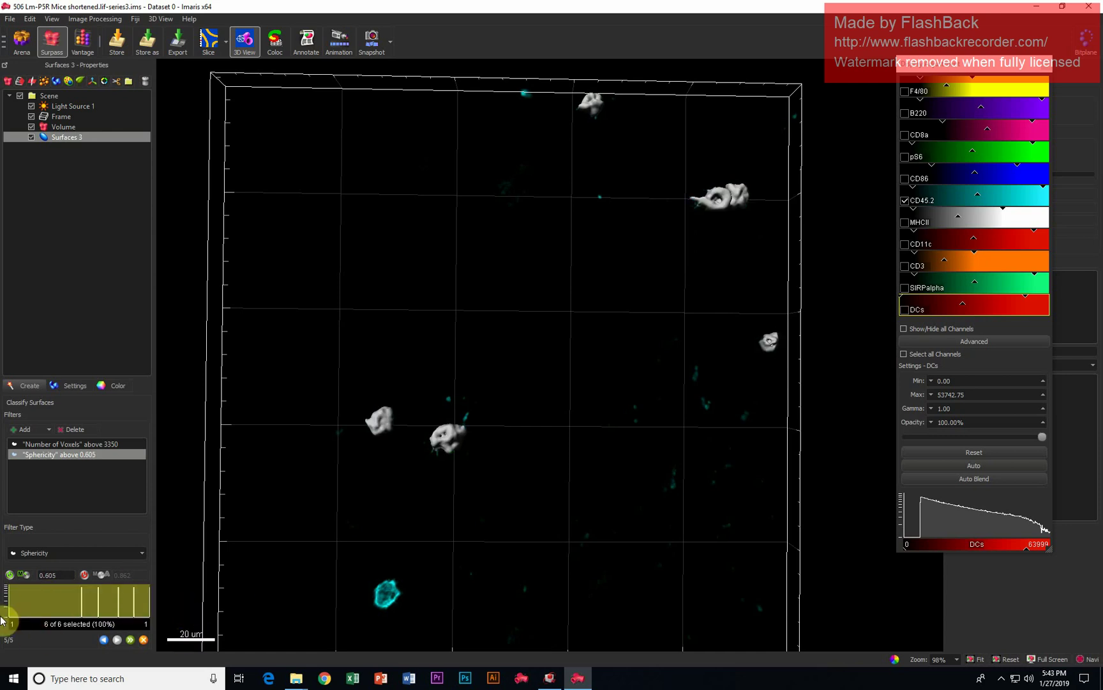
right_click_drag(660, 342, 652, 322)
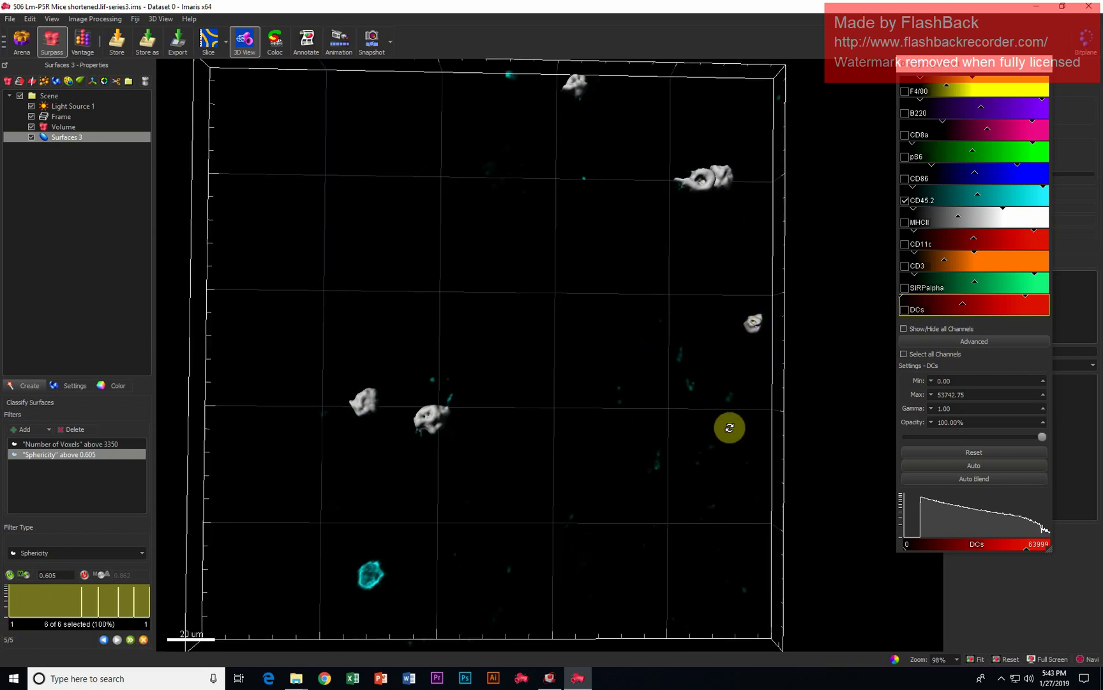
left_click_drag(704, 411, 662, 395)
right_click_drag(653, 410, 652, 413)
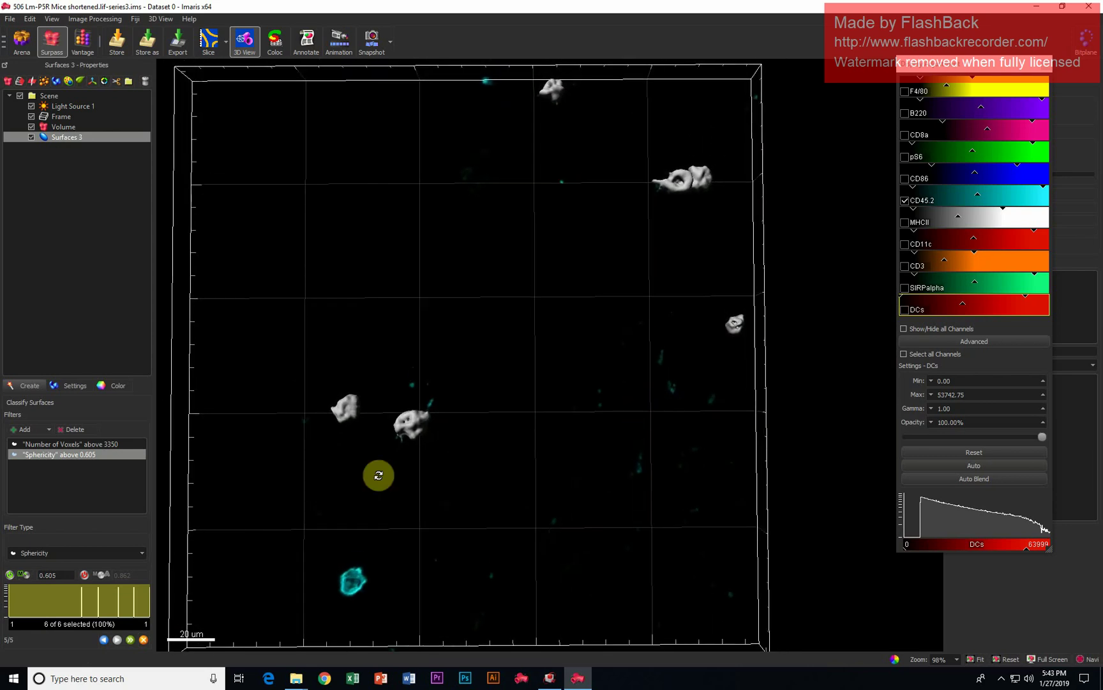
mouse_move(9, 603)
left_mouse_down()
mouse_move(32, 602)
mouse_move(2, 605)
left_mouse_up()
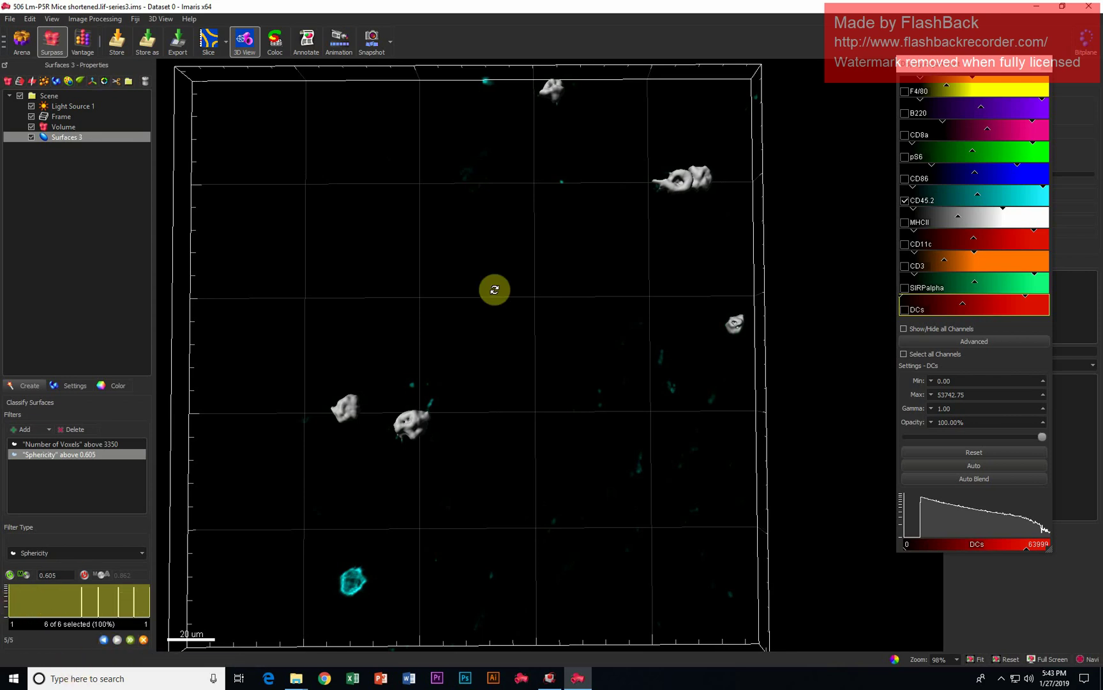
- Finish the surface creation with the current filters and look over the completed surfaces
left_click(130, 639)
left_click_drag(470, 353, 485, 433)
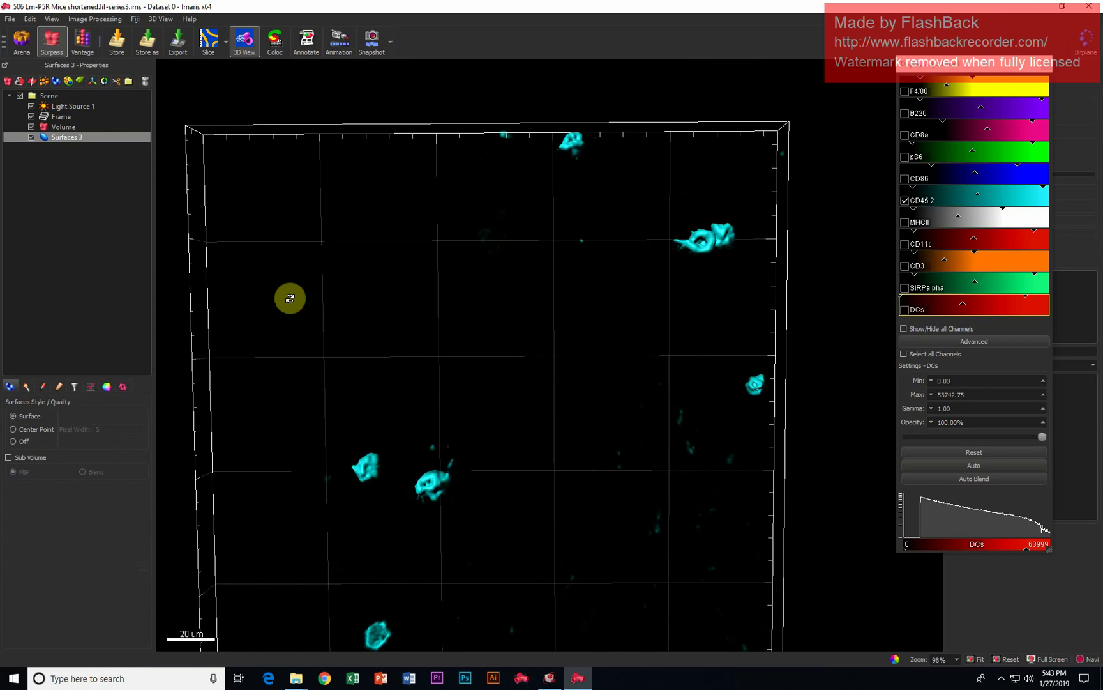
right_click_drag(461, 298, 483, 293)
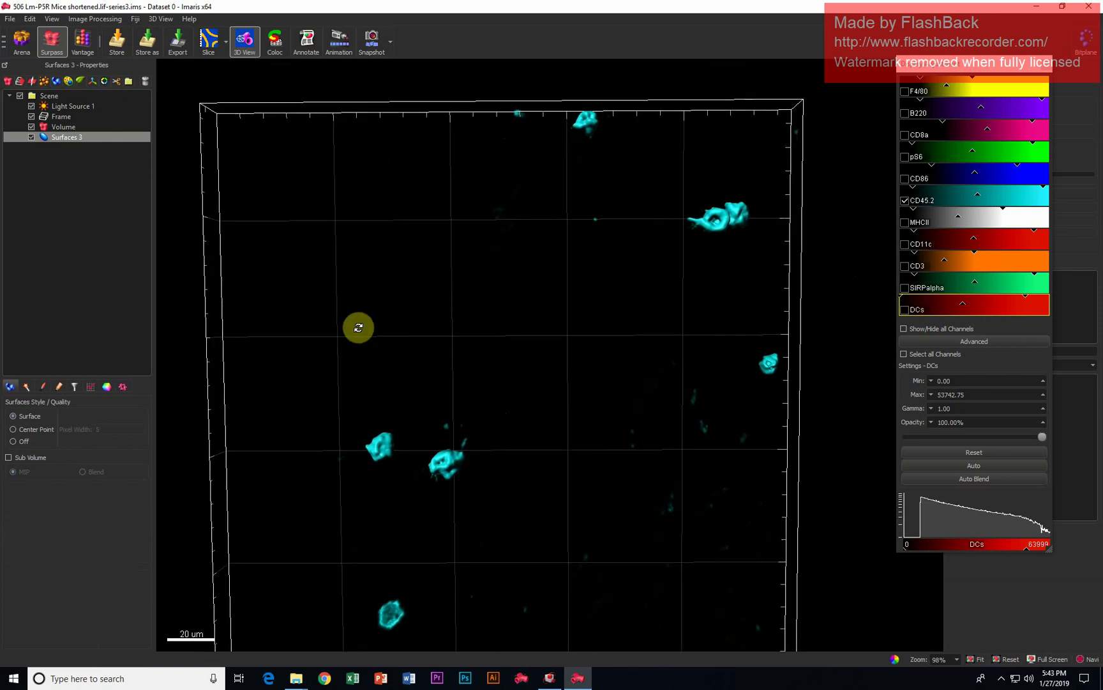
- Launch the Sortomato tool for the surfaces and choose Surfaces 3 as its object
left_click(123, 387)
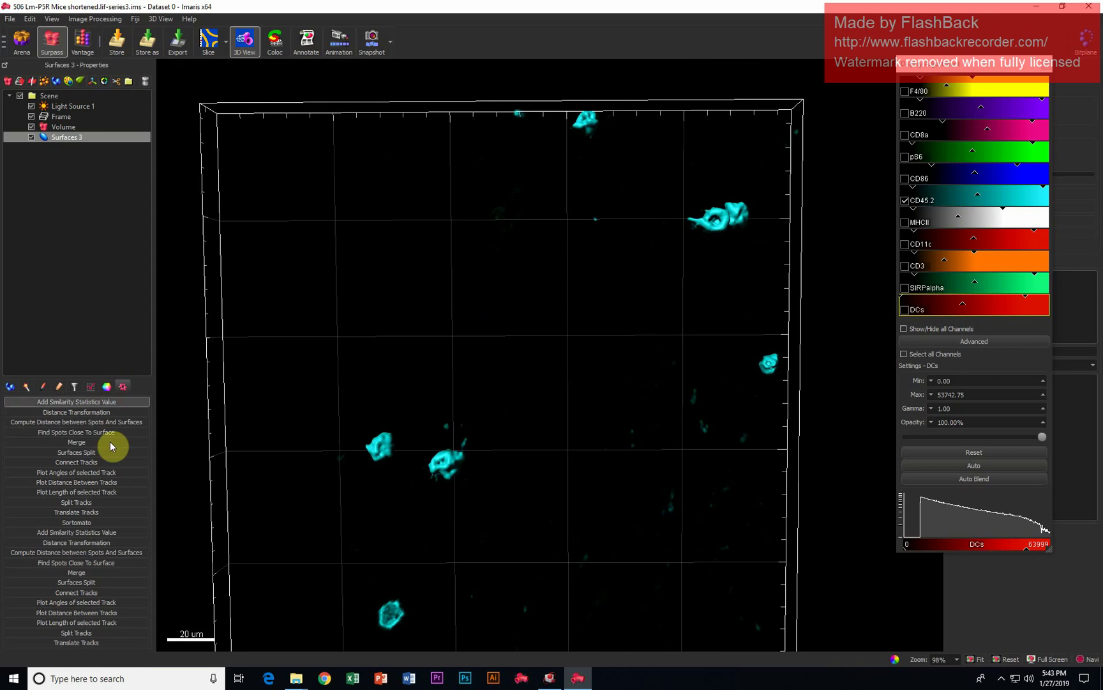
left_click(98, 520)
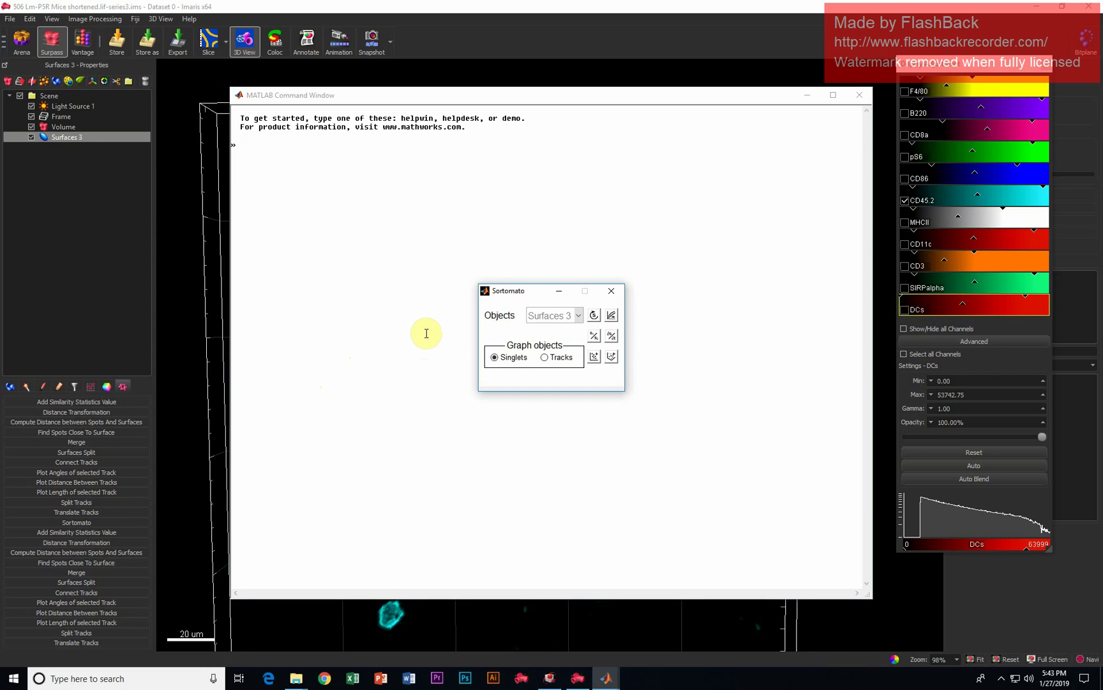
left_click(555, 315)
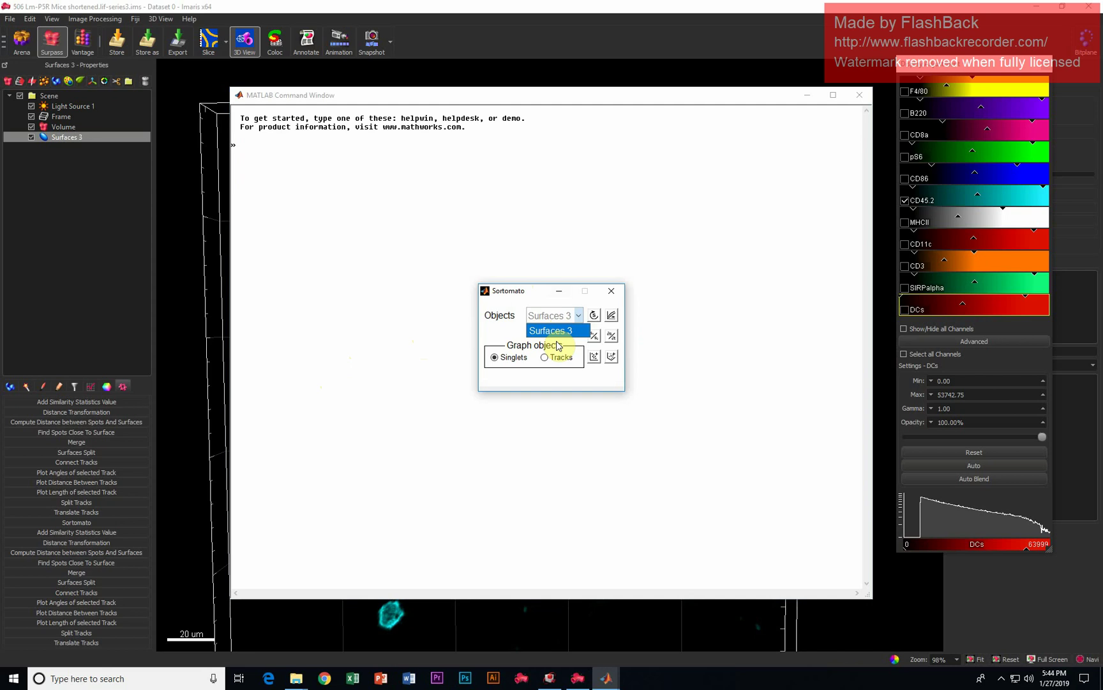
left_click(553, 331)
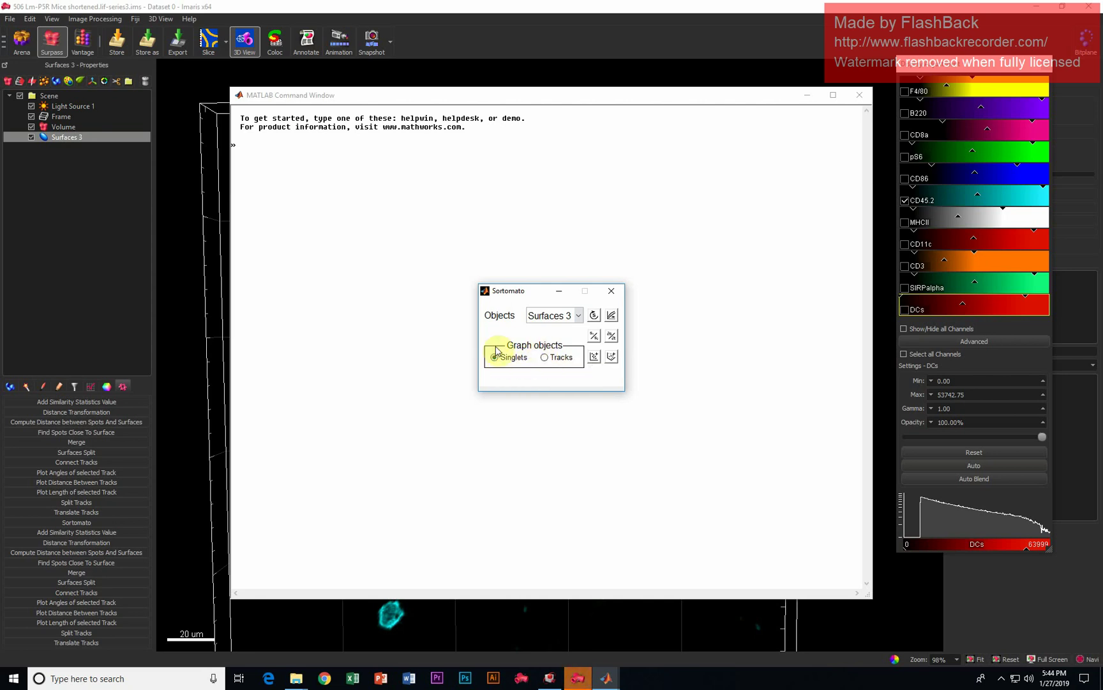
- Create a singlets graph for Surfaces 3 and move its window clear of the channel settings
left_click(594, 358)
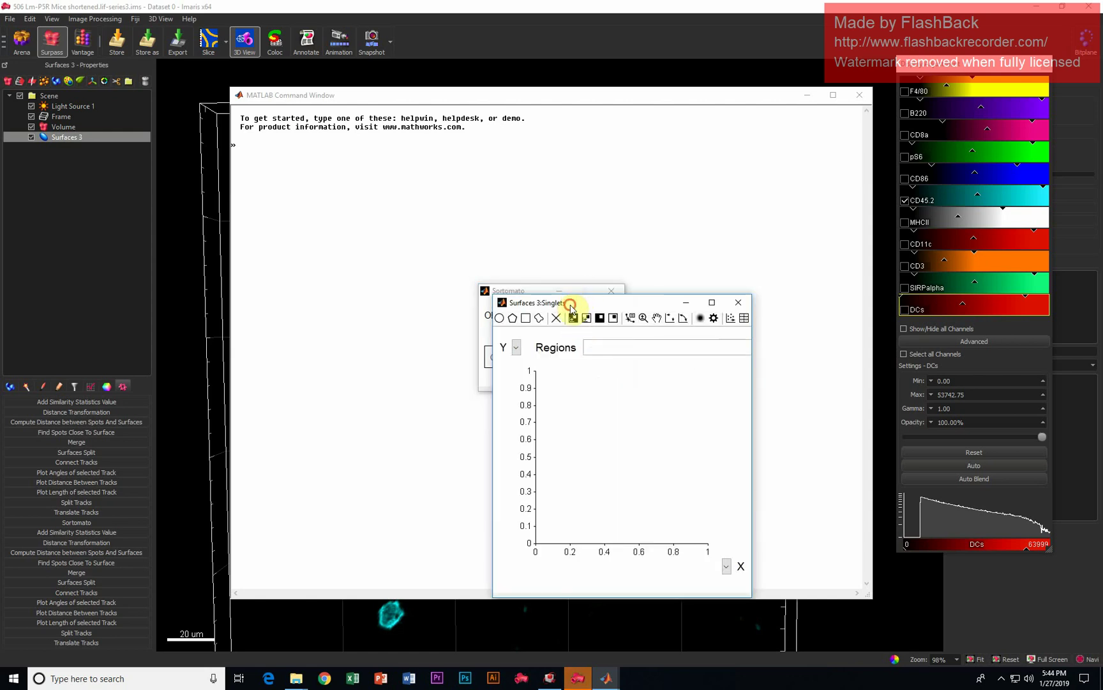
left_click_drag(569, 300, 724, 107)
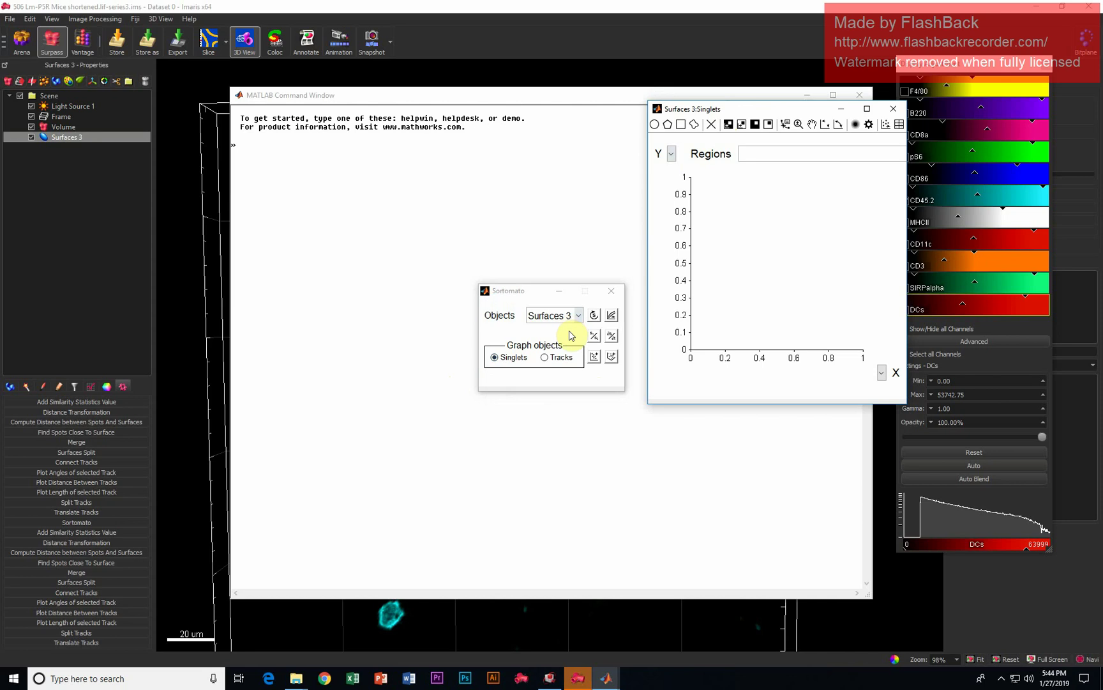
left_click(720, 109)
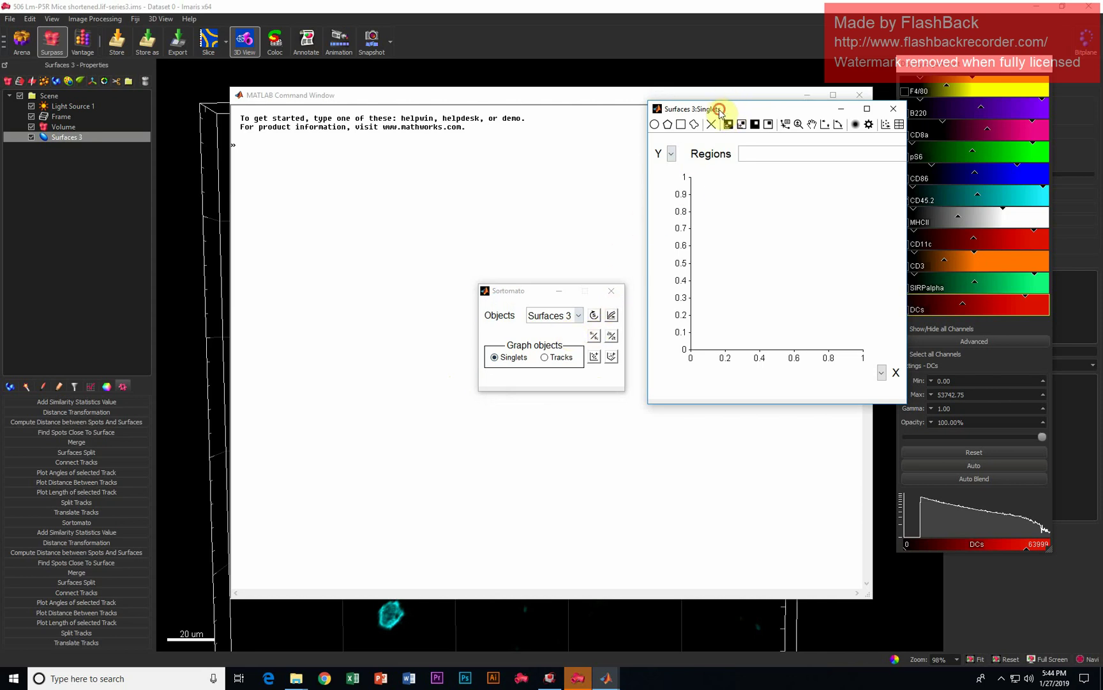
left_click_drag(720, 110, 635, 123)
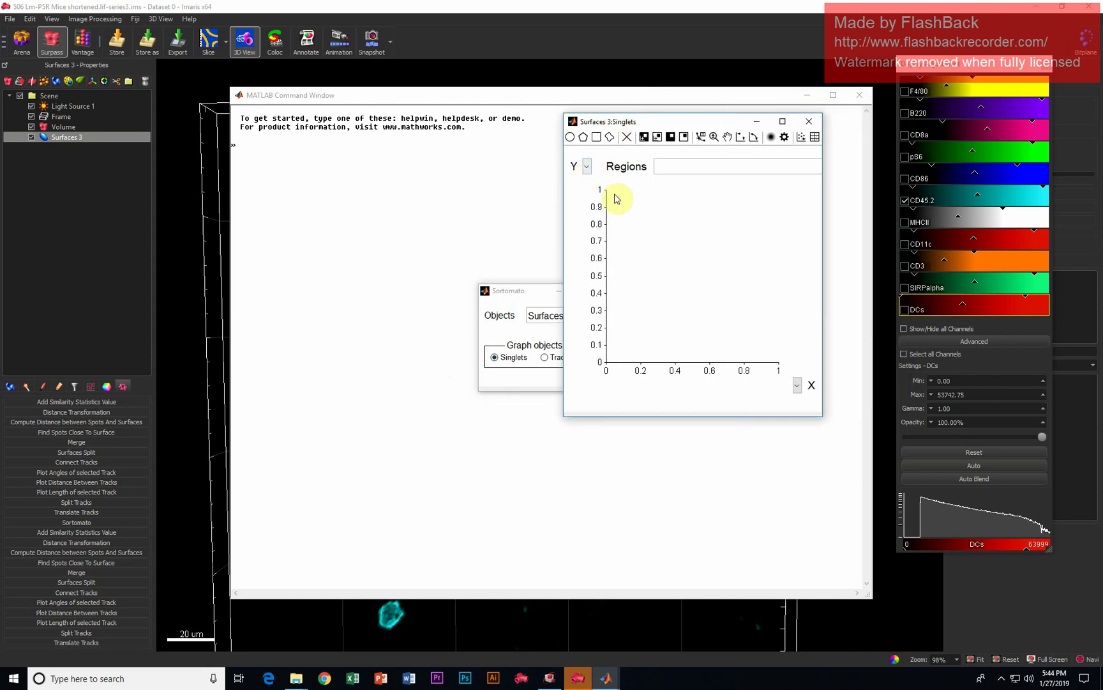
- Plot Intensity Mean - Channel 6 on the Y axis of the singlets graph
left_click(587, 167)
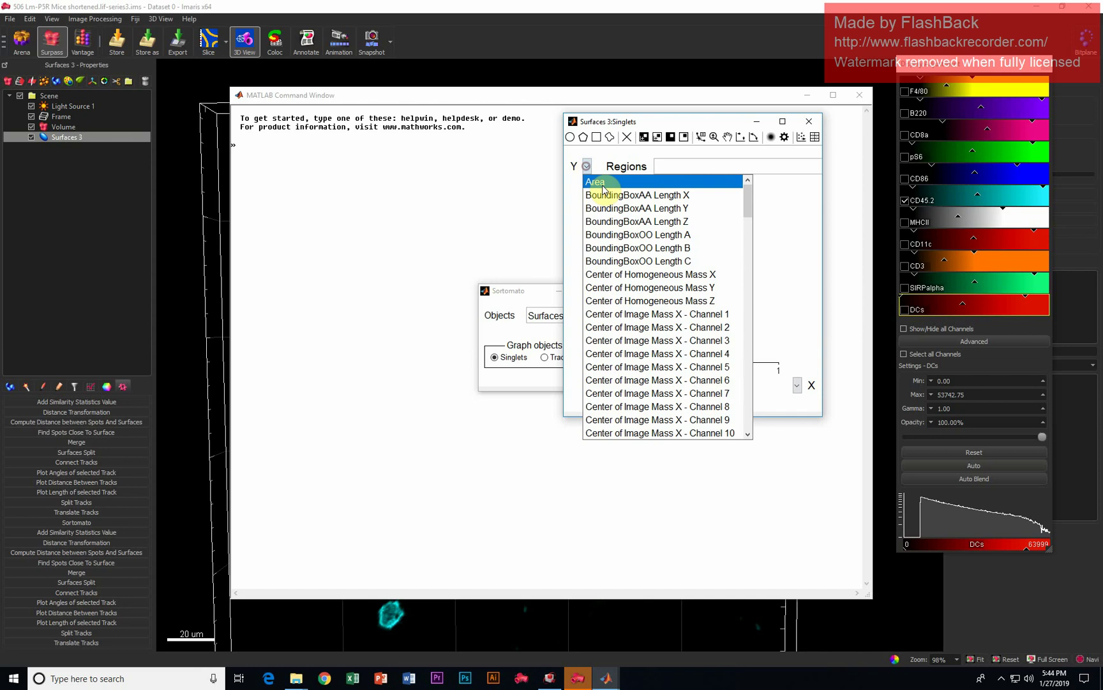
left_click_drag(749, 202, 747, 174)
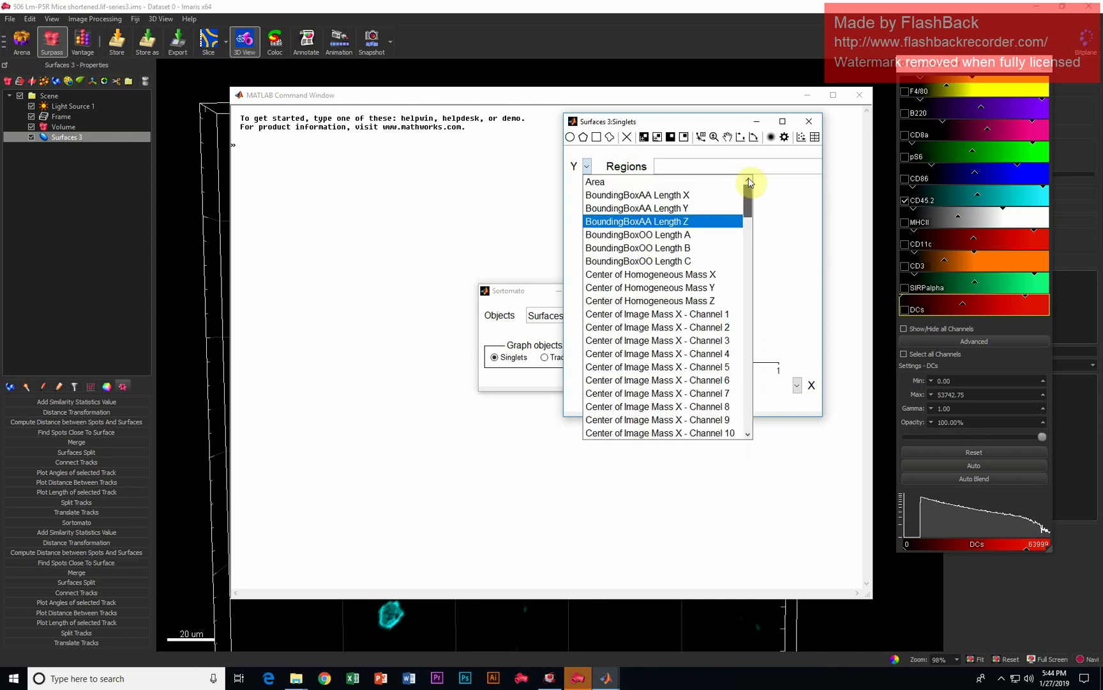
scroll(691, 281, "down", 7)
scroll(685, 305, "down", 5)
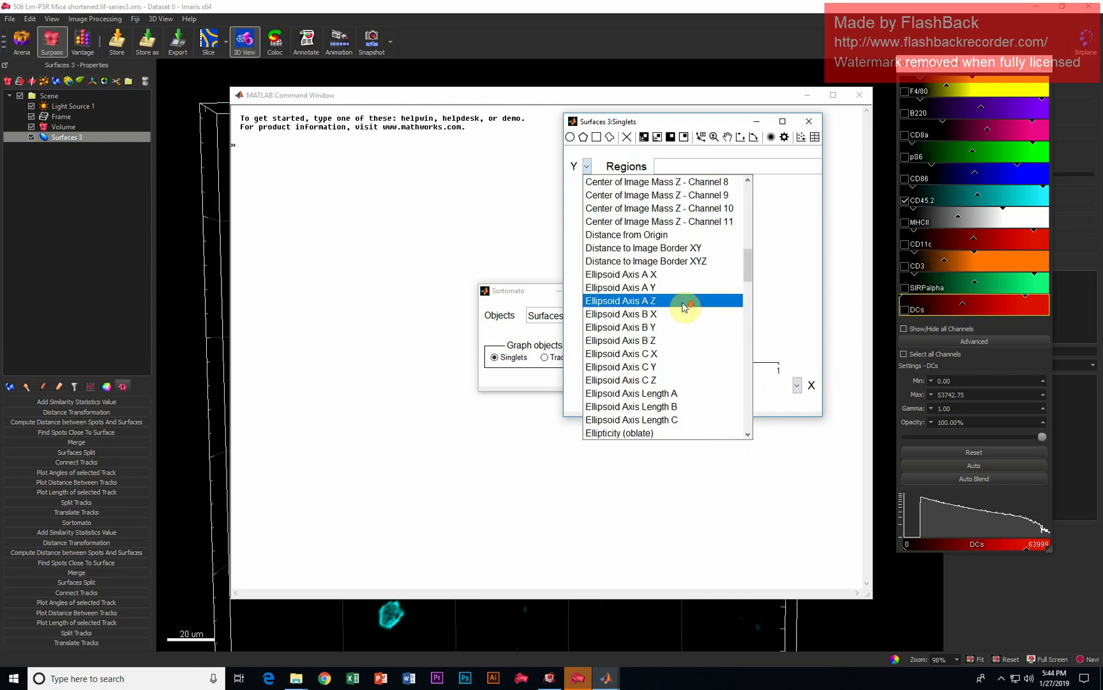
left_click(684, 302)
left_click(391, 212)
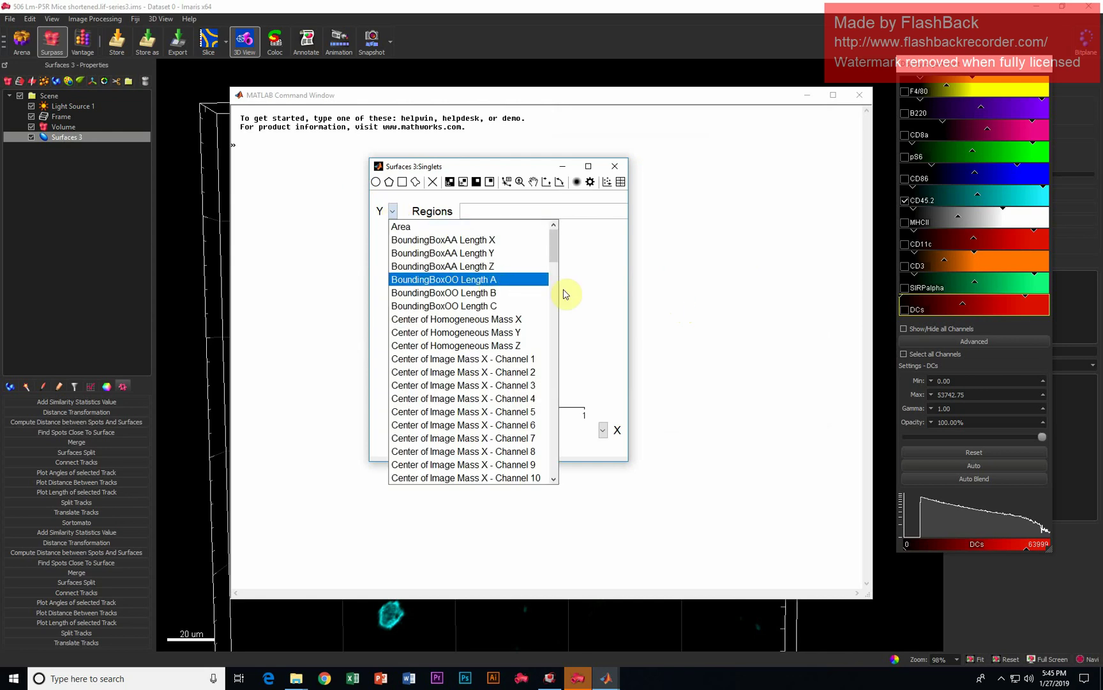
left_click_drag(556, 256, 553, 378)
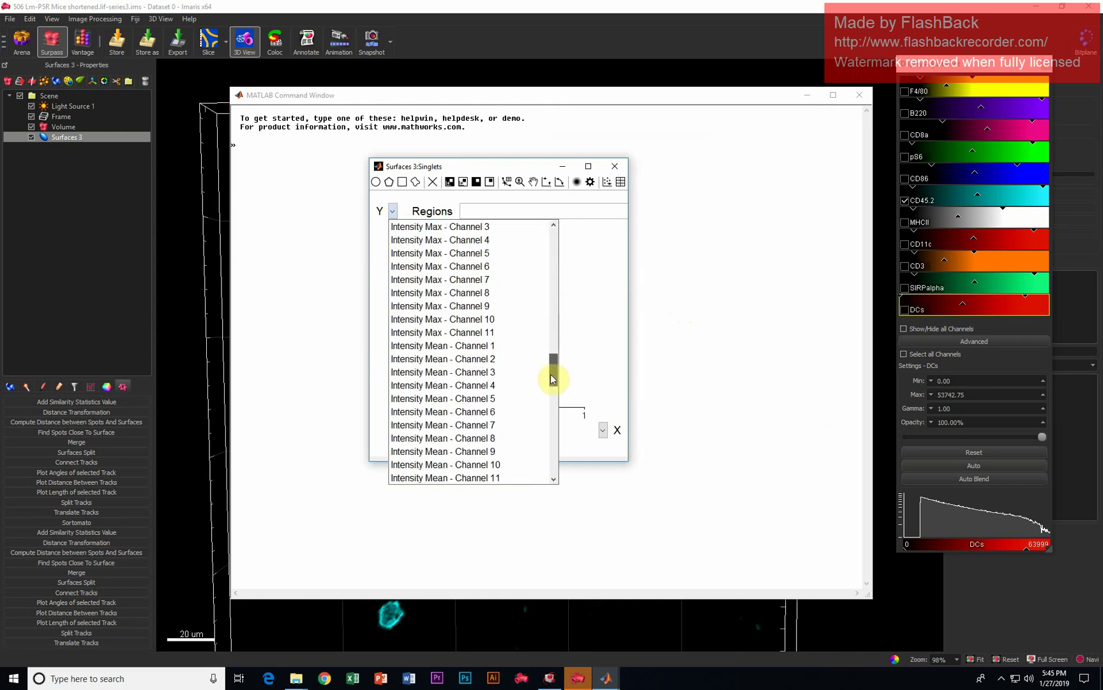
left_click(486, 412)
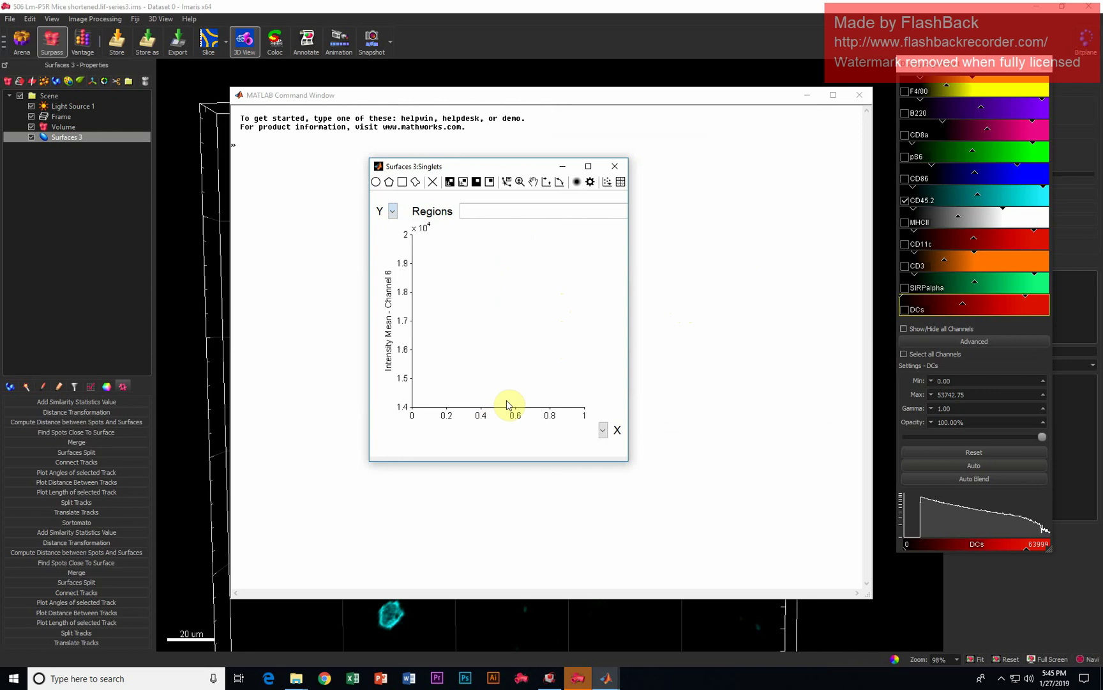
- Plot Intensity Mean - Channel 5 on the X axis of the singlets graph
left_click(603, 430)
left_click_drag(765, 193, 767, 205)
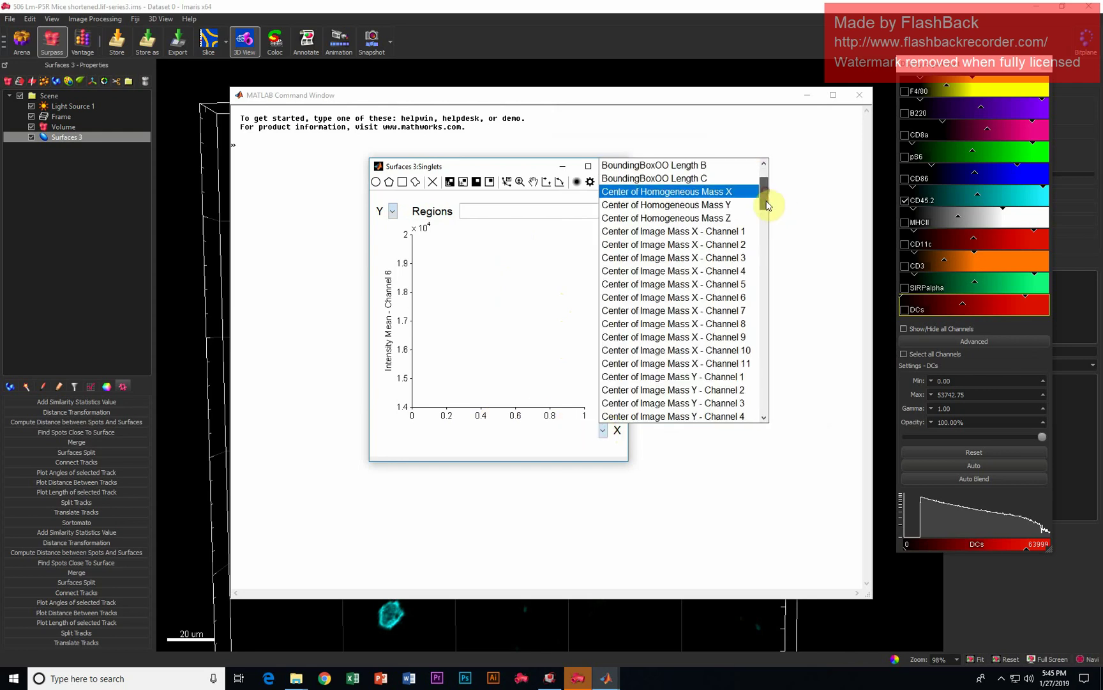
scroll(767, 205, "down", 1)
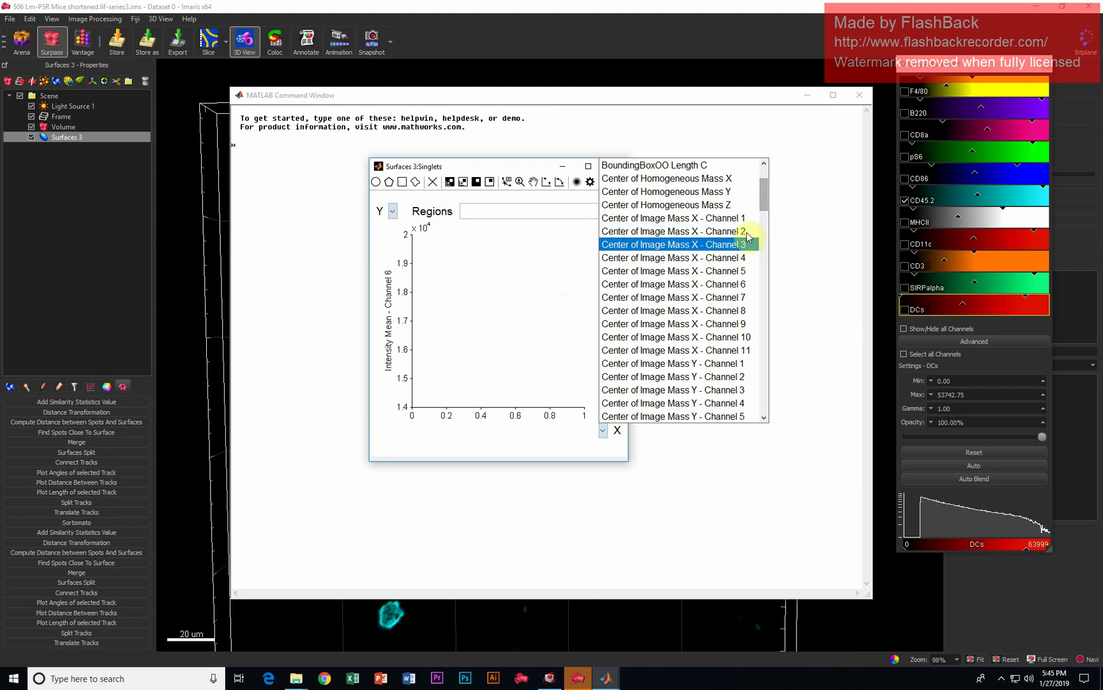
left_click_drag(764, 210, 754, 317)
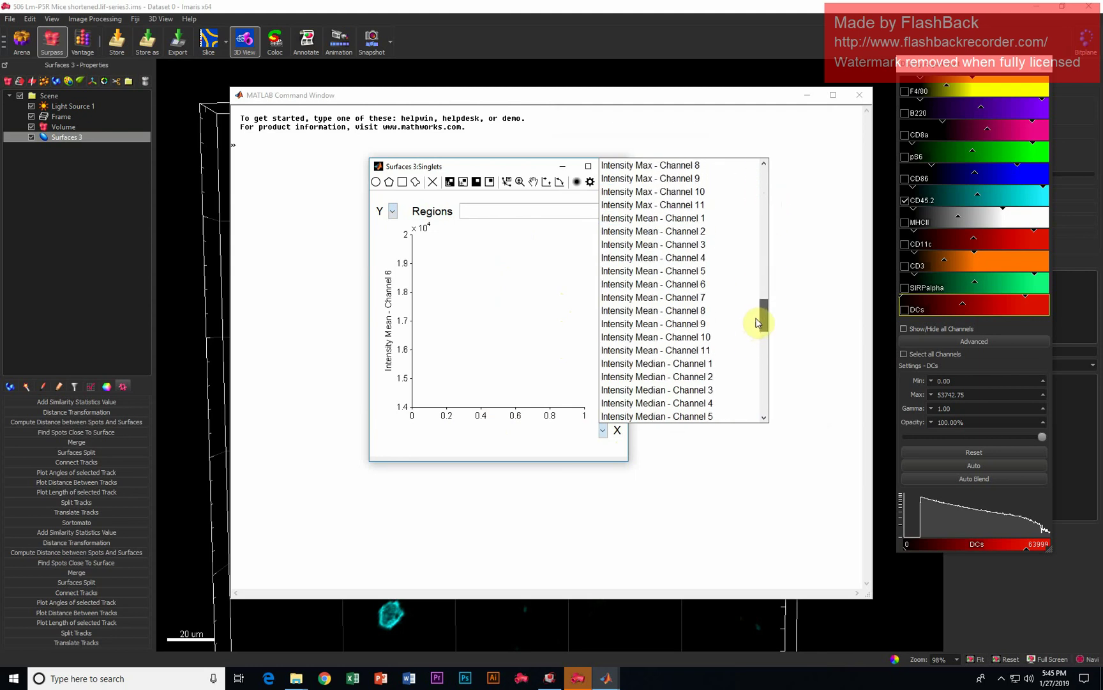
left_click(709, 271)
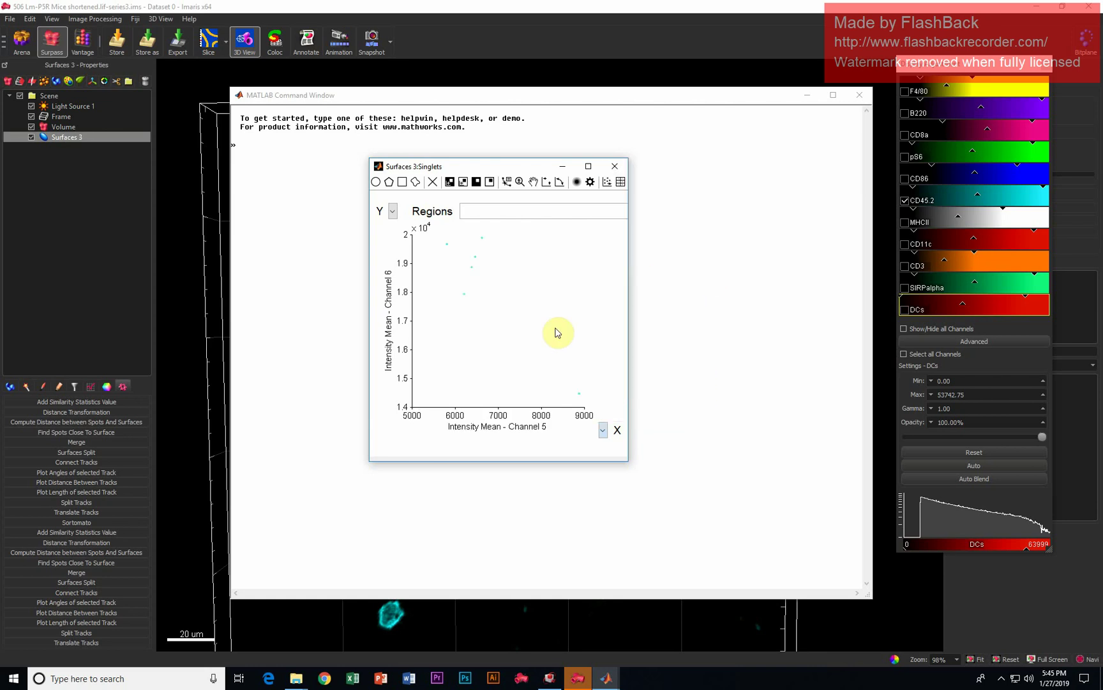
- Change the graph's X axis to Intensity Mean - Channel 6 and its Y axis to Intensity Mean - Channel 4
left_click(603, 430)
left_click(696, 284)
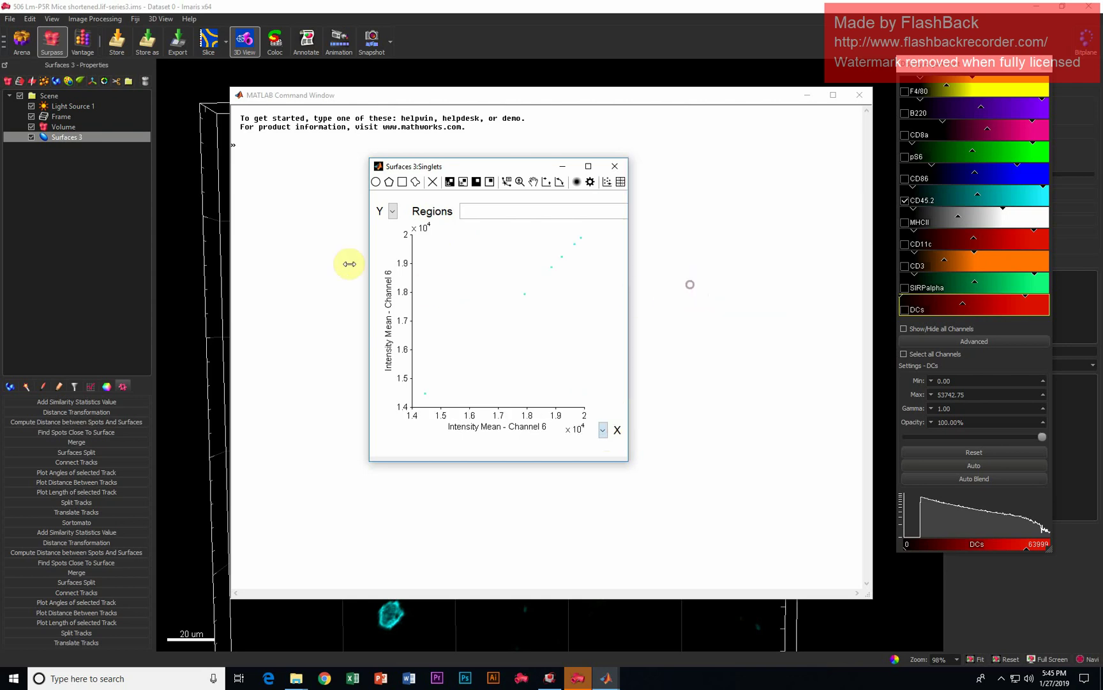
left_click(392, 211)
left_click(501, 385)
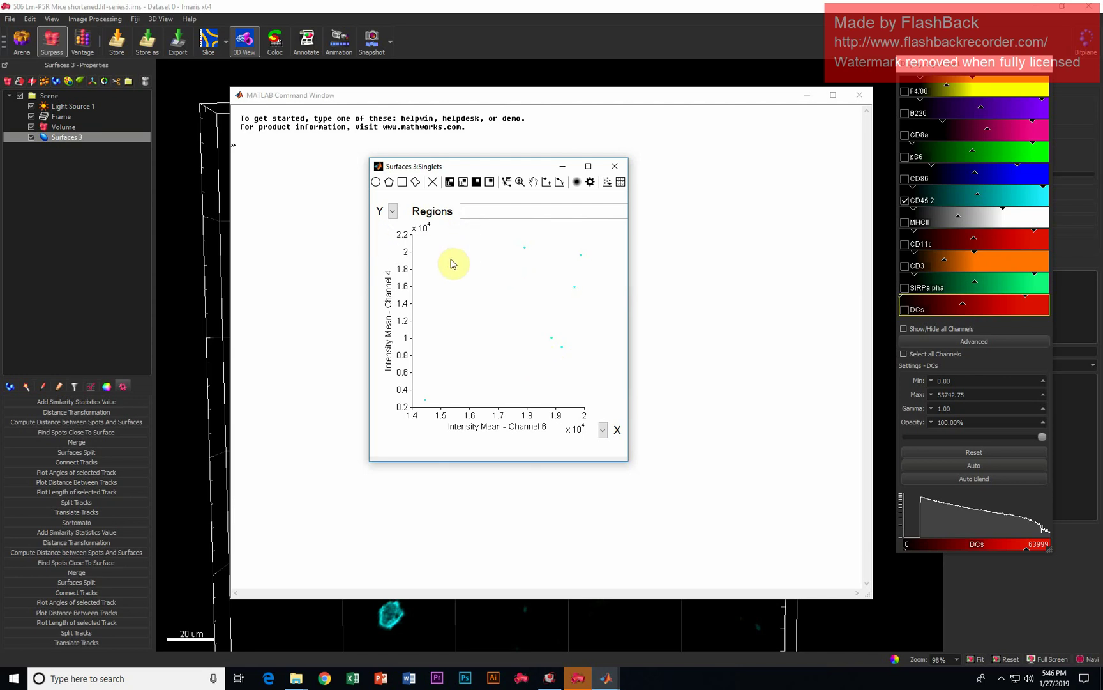
- Switch the graph to log scaling and, with automatic limits off, set the X range minimum to 100
right_click(472, 308)
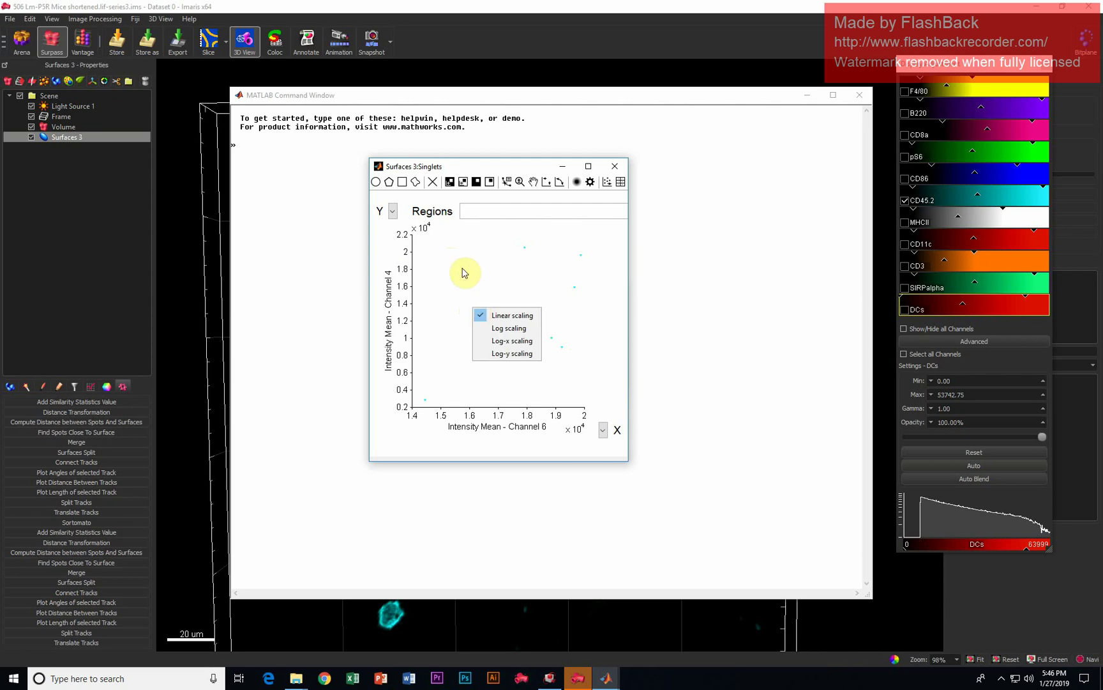
left_click(514, 328)
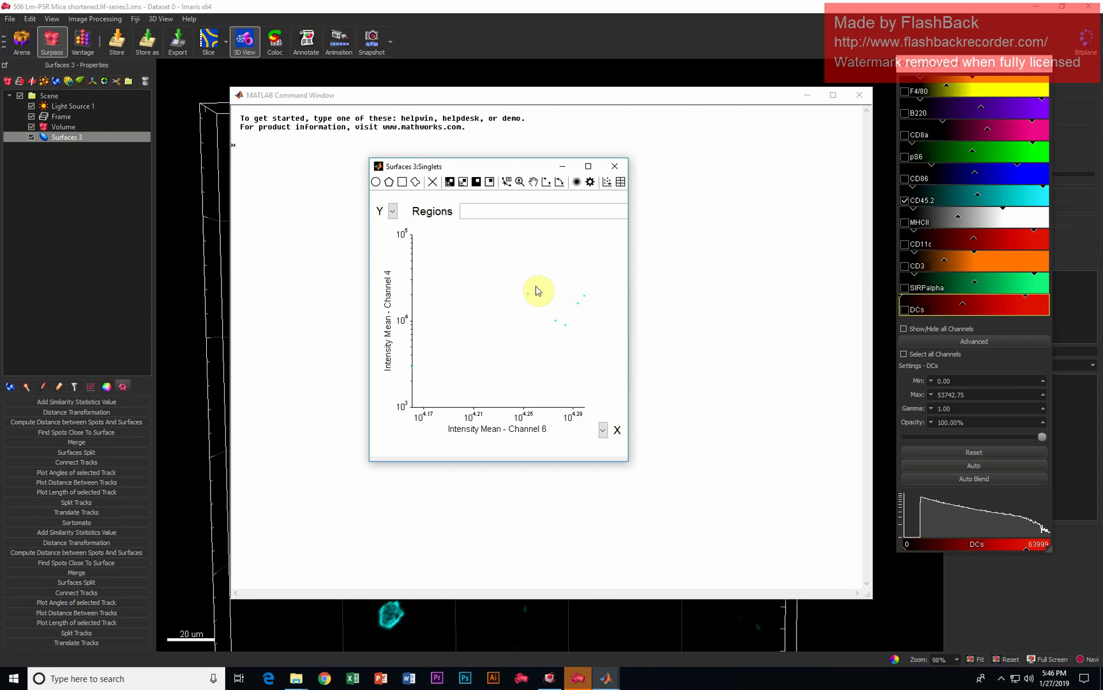
left_click(547, 185)
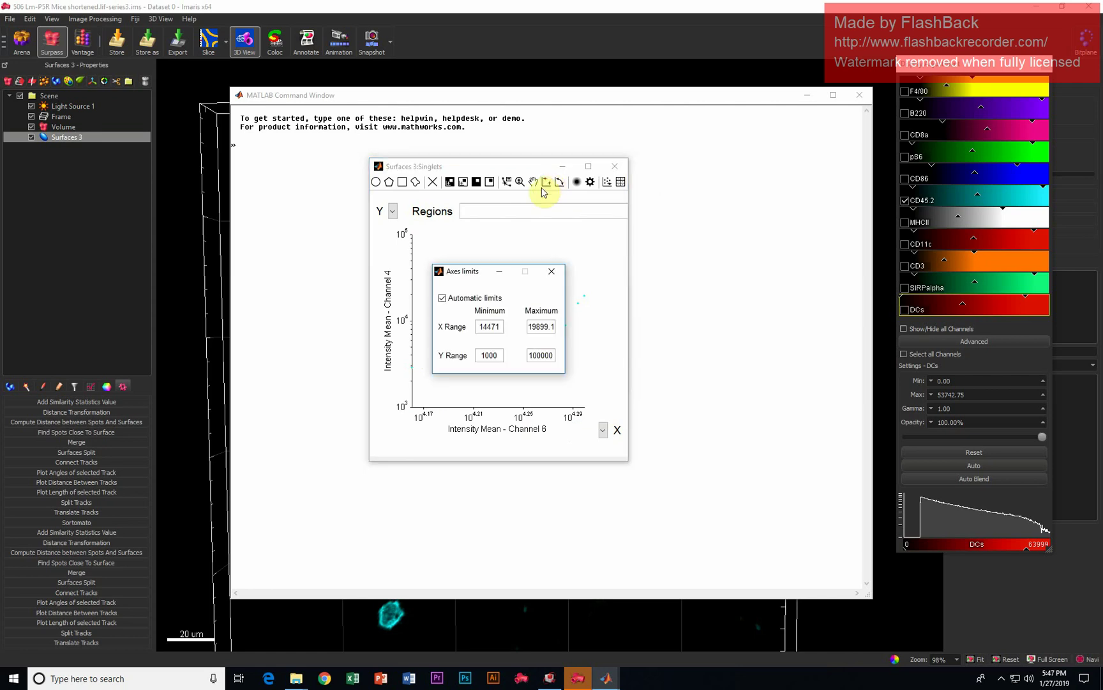
left_click_drag(478, 266, 697, 182)
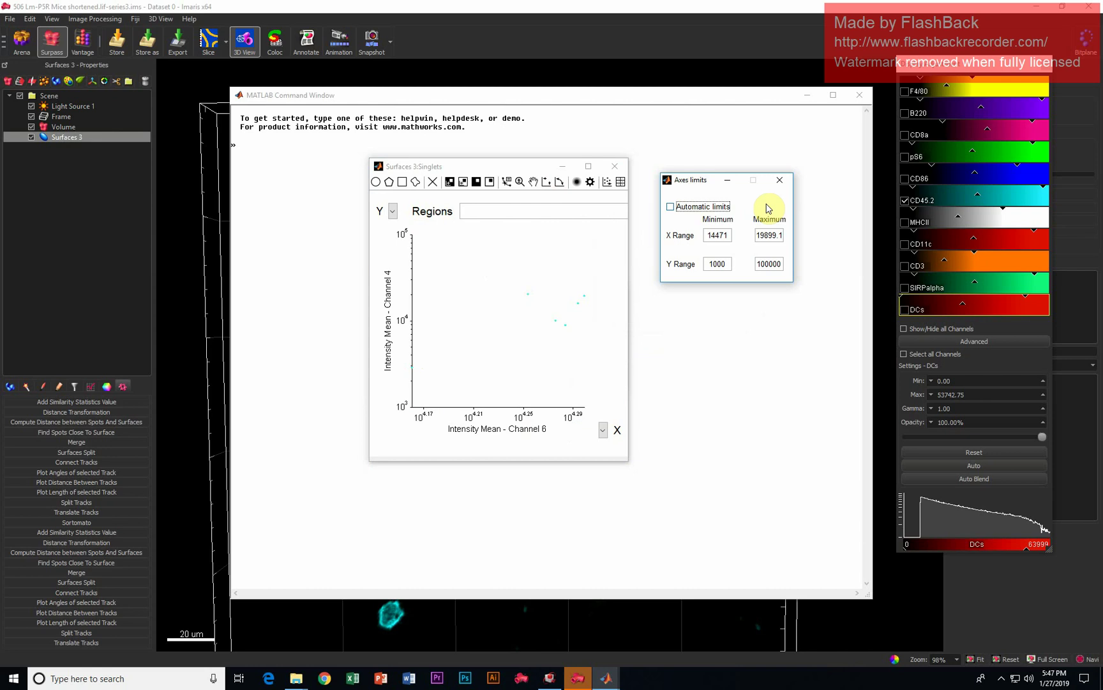
left_click(727, 235)
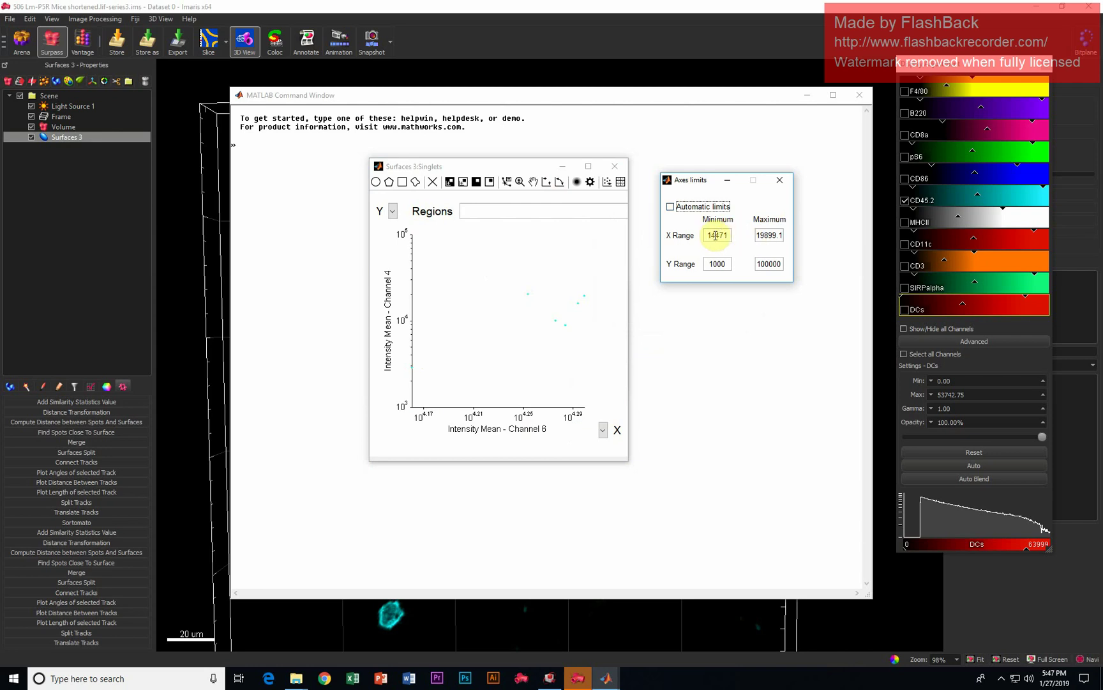
double_click(709, 235)
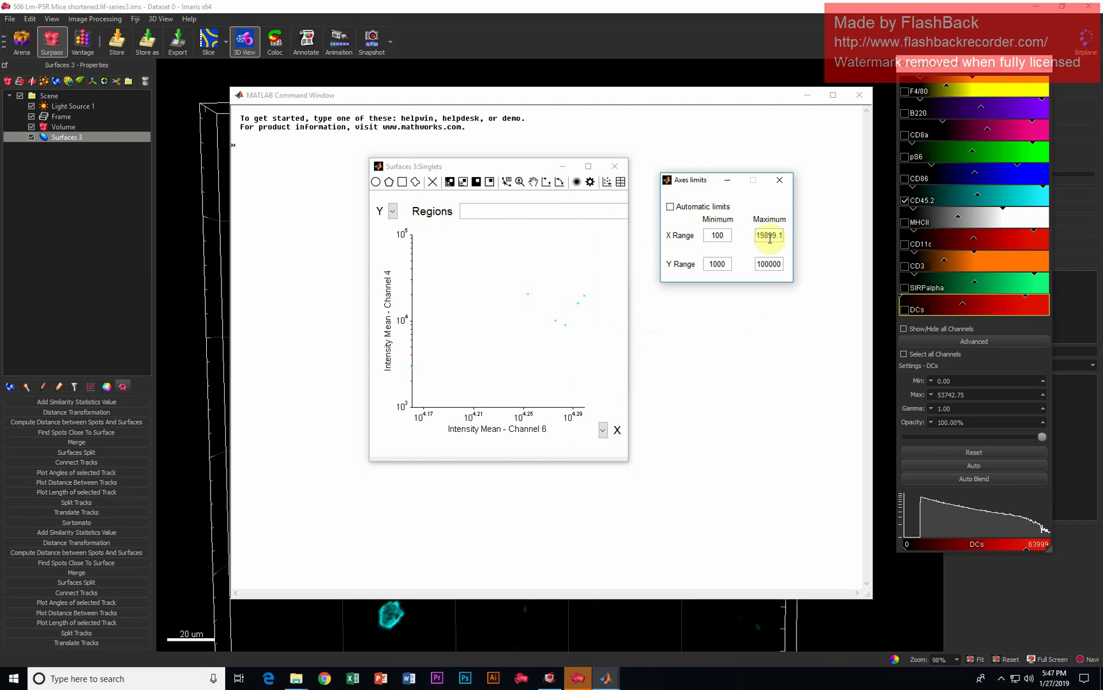
- Set the X range maximum to 100000 and the Y range minimum to 100, closing the axes limits
left_click(761, 238)
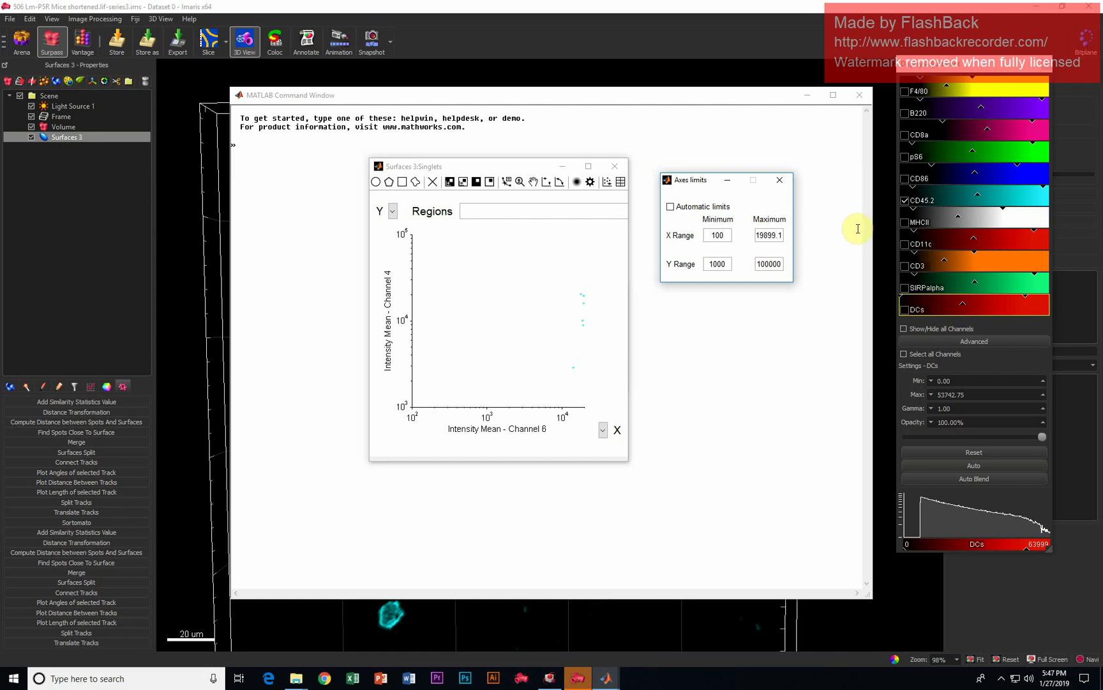
double_click(763, 234)
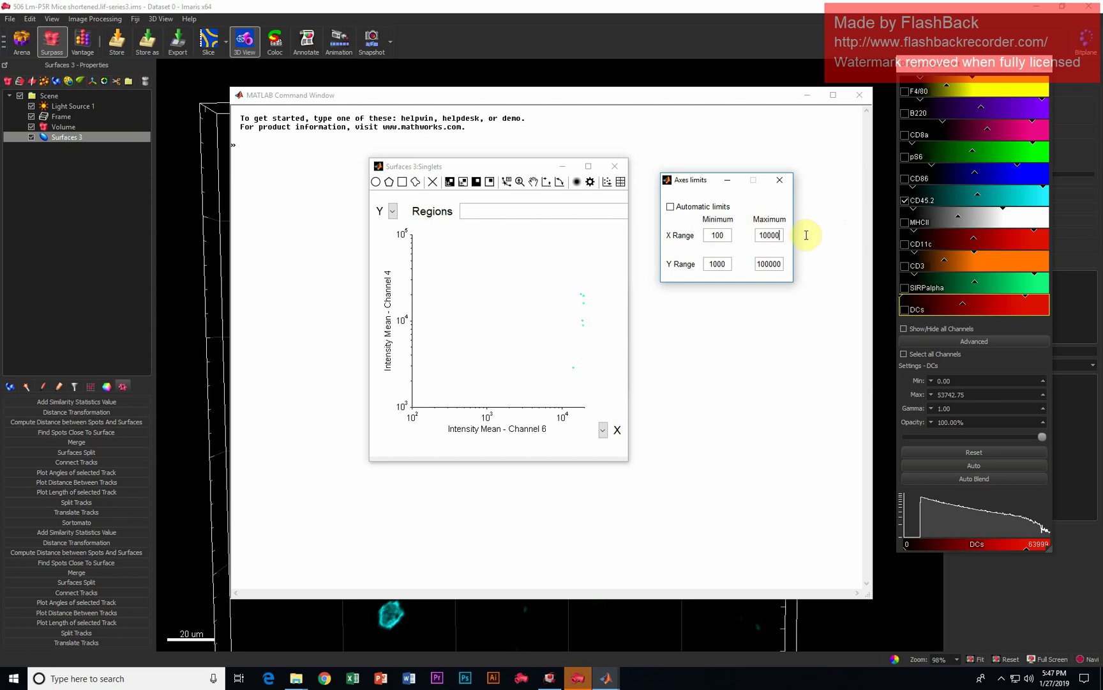
left_click(718, 263)
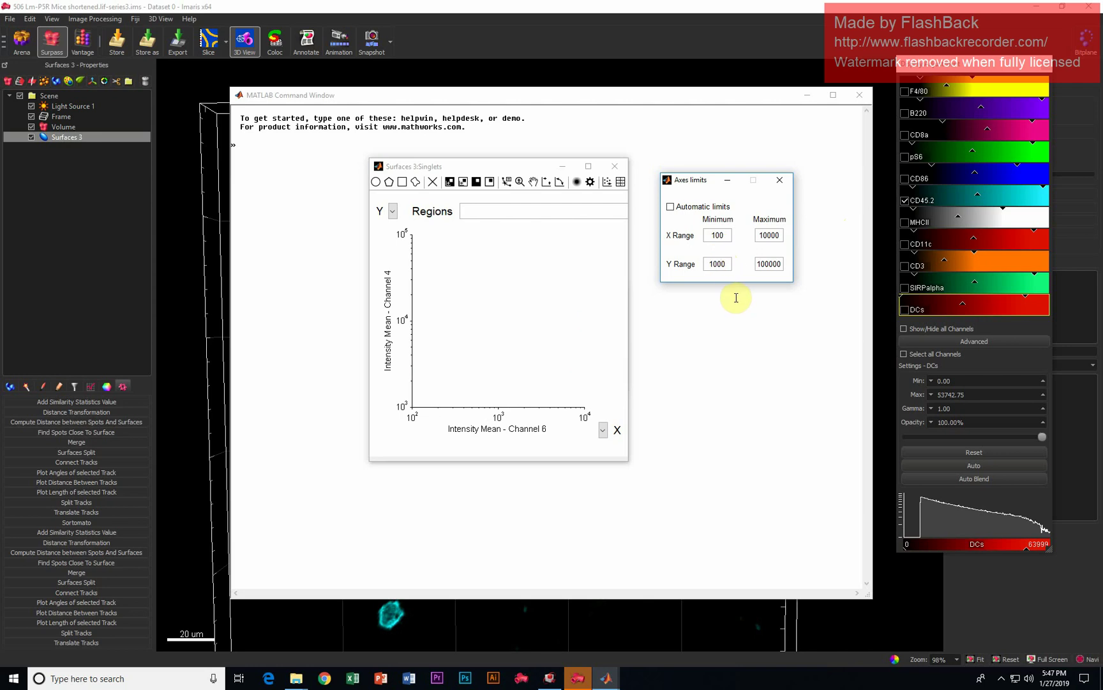
key("Delete")
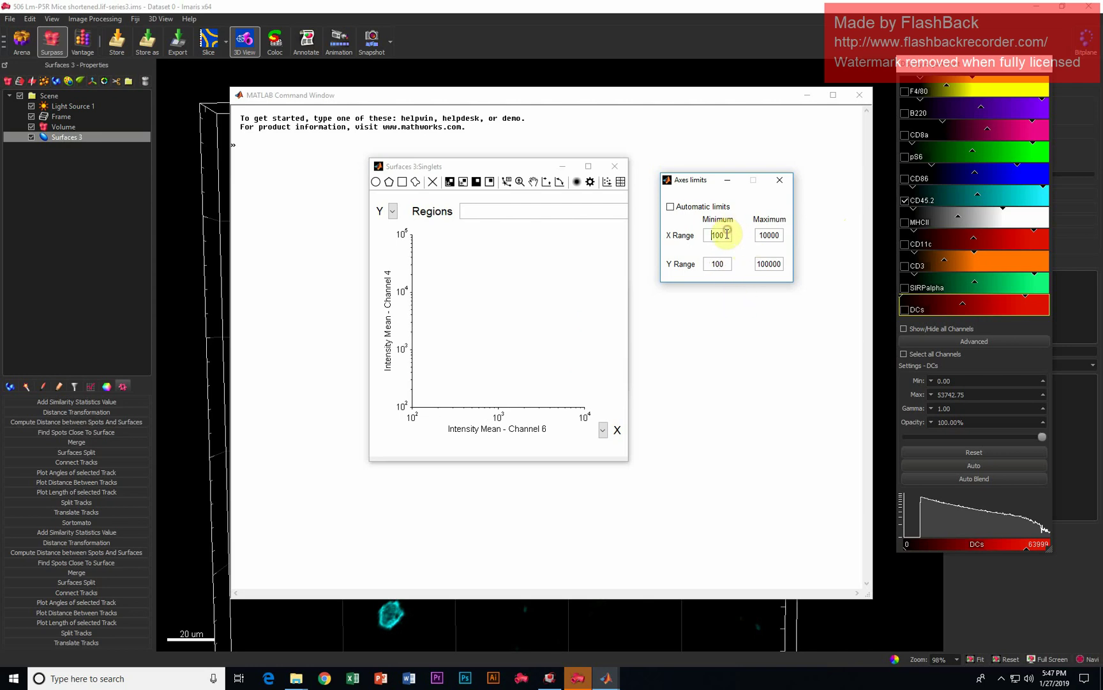
left_click(773, 235)
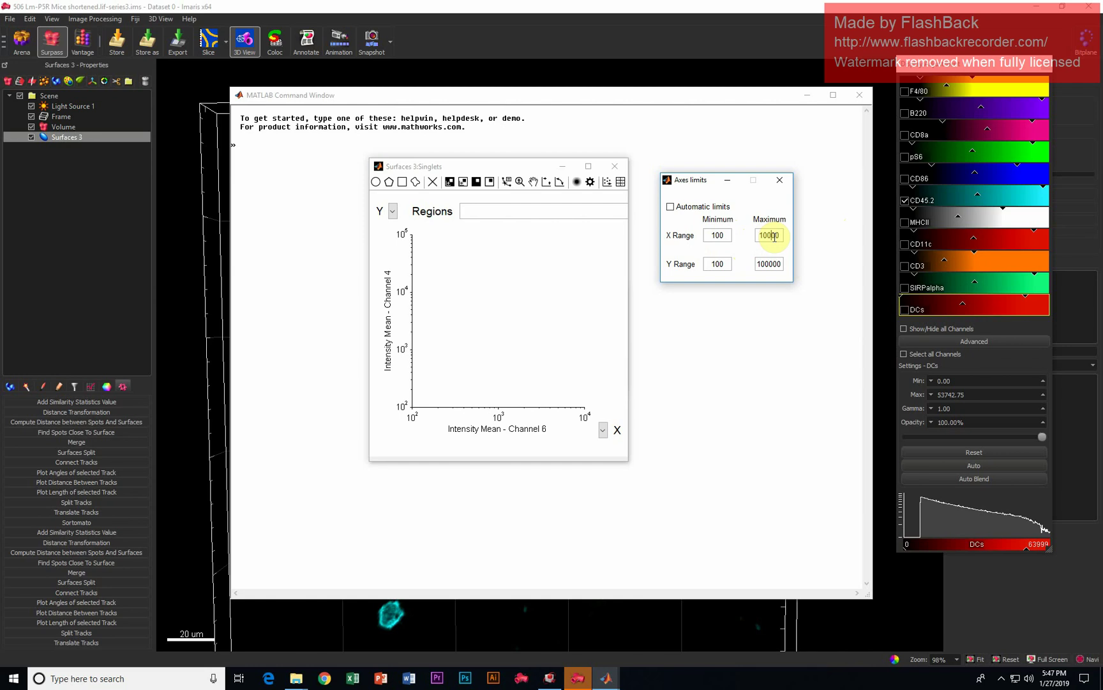
left_click(771, 266)
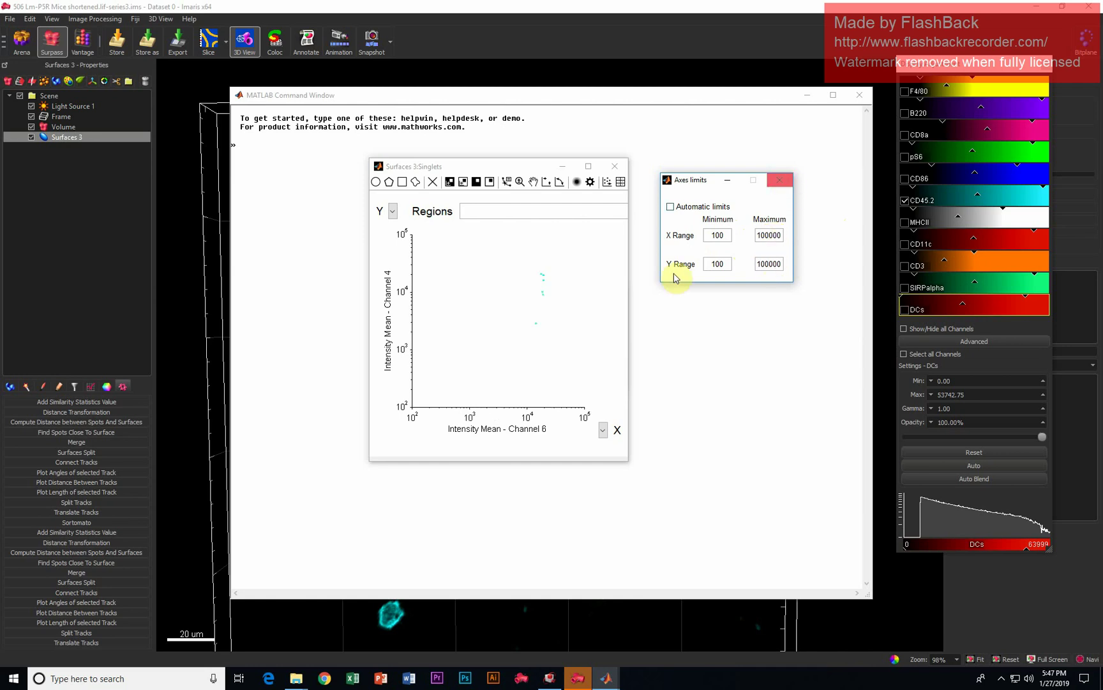
left_click(714, 233)
left_click(776, 182)
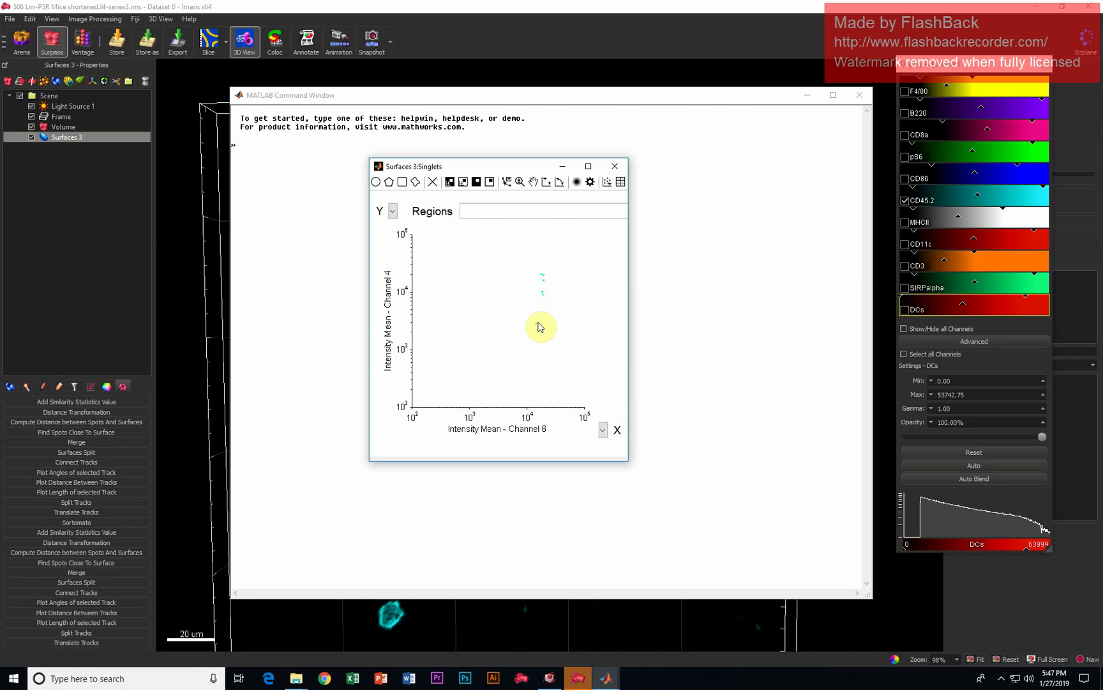
- Draw a rectangular region around the upper cluster of points and widen the graph window
left_click(403, 183)
left_click_drag(533, 266, 555, 300)
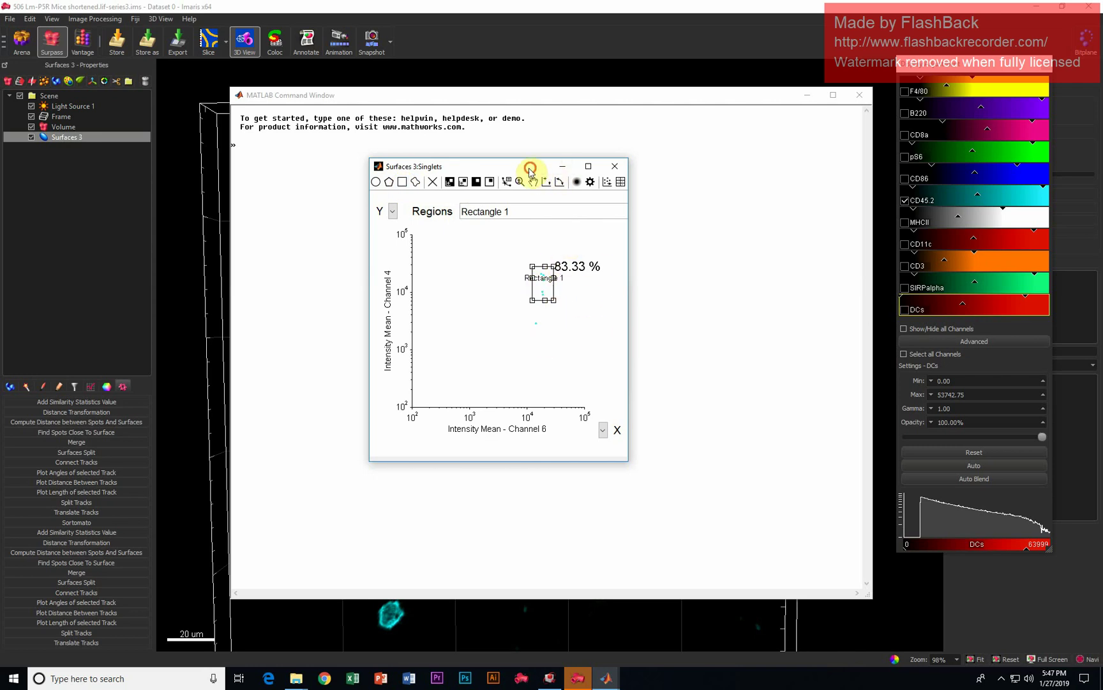
left_click_drag(529, 168, 435, 167)
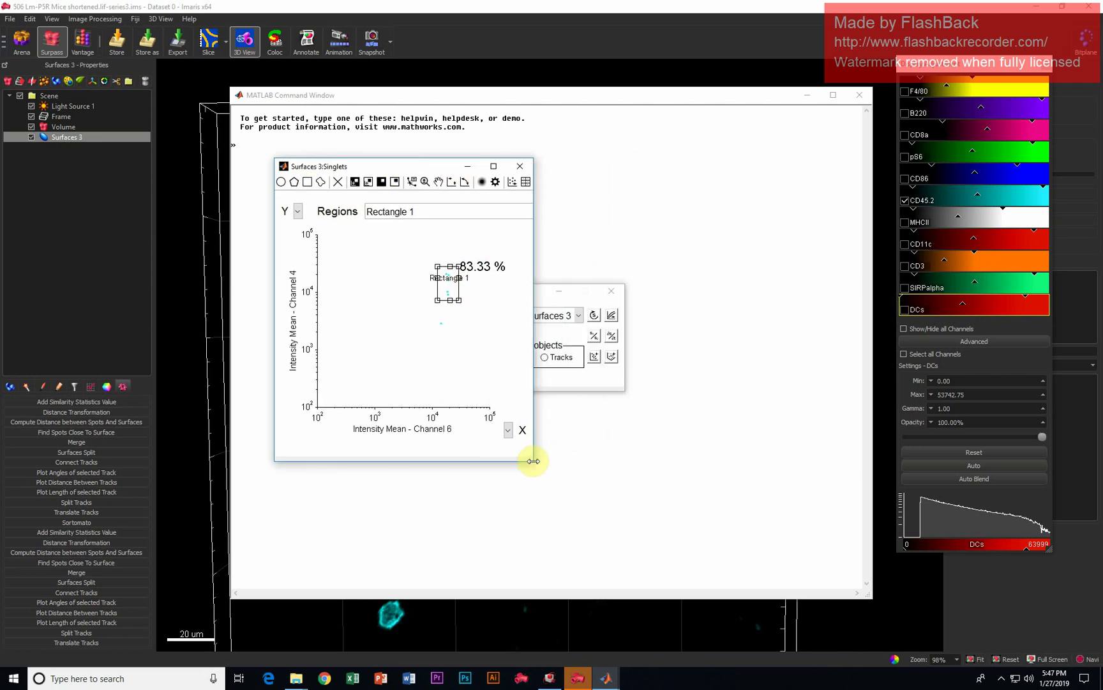
left_click_drag(533, 461, 692, 507)
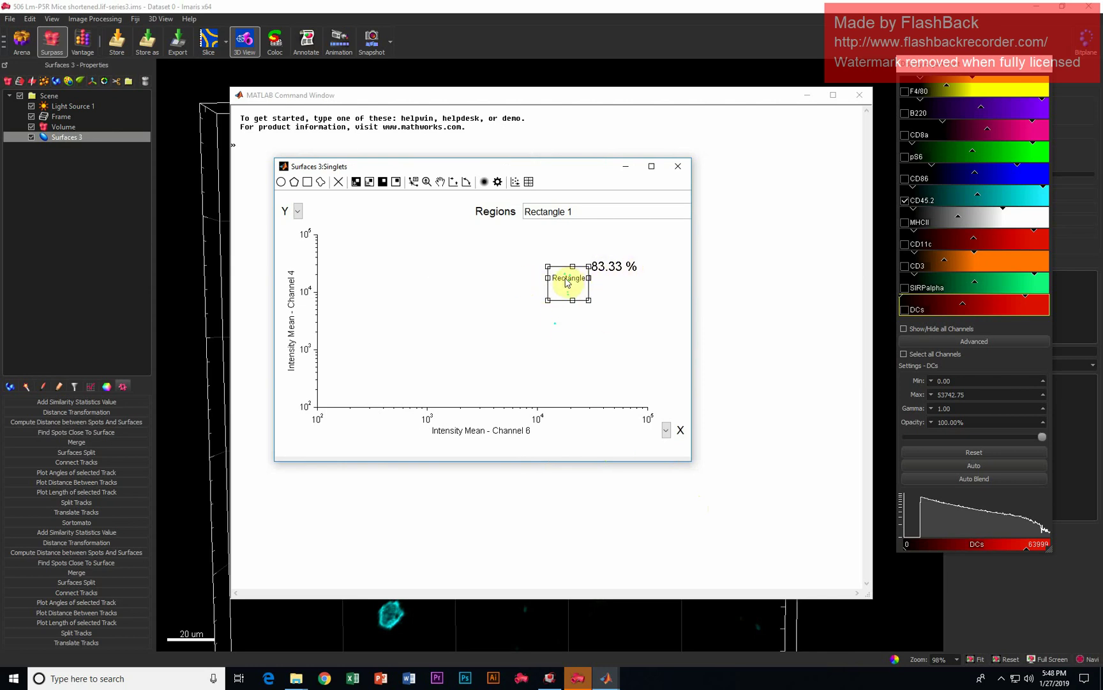
- Rename the rectangular region around the upper cluster as pS6
left_click(599, 302)
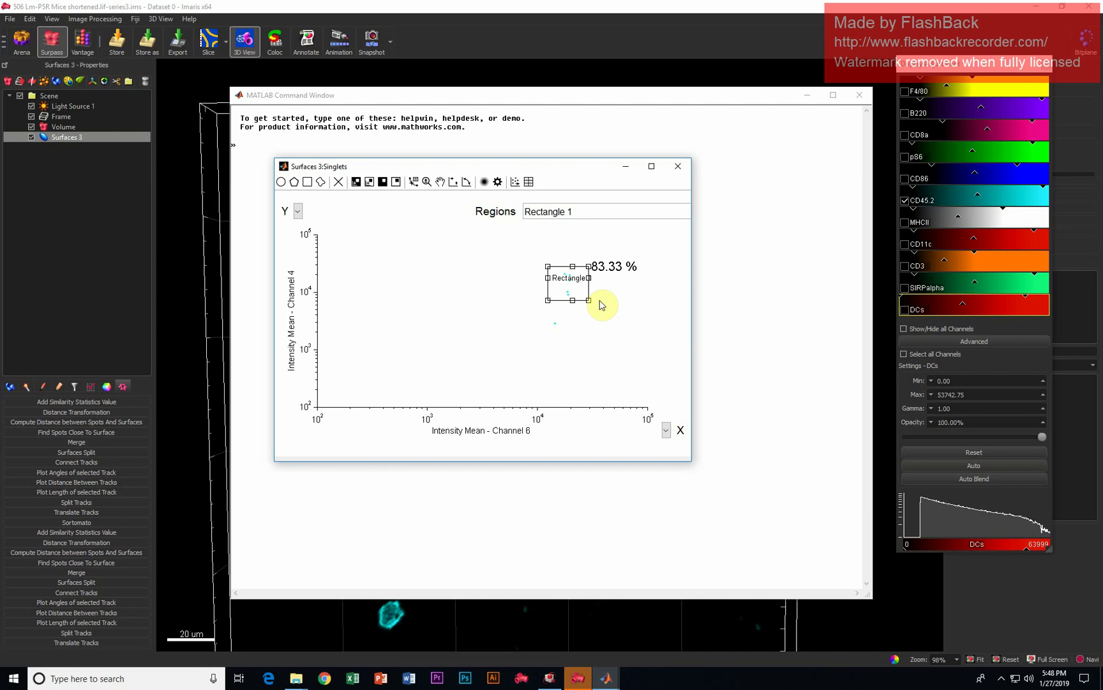
left_click(602, 350)
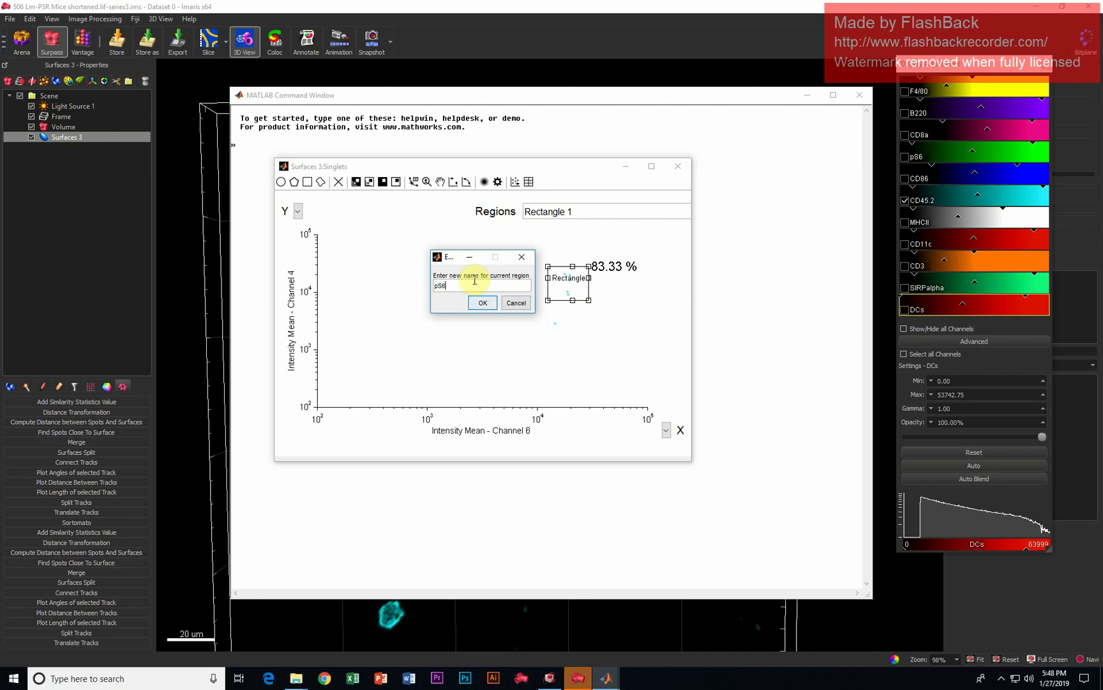
left_click(482, 300)
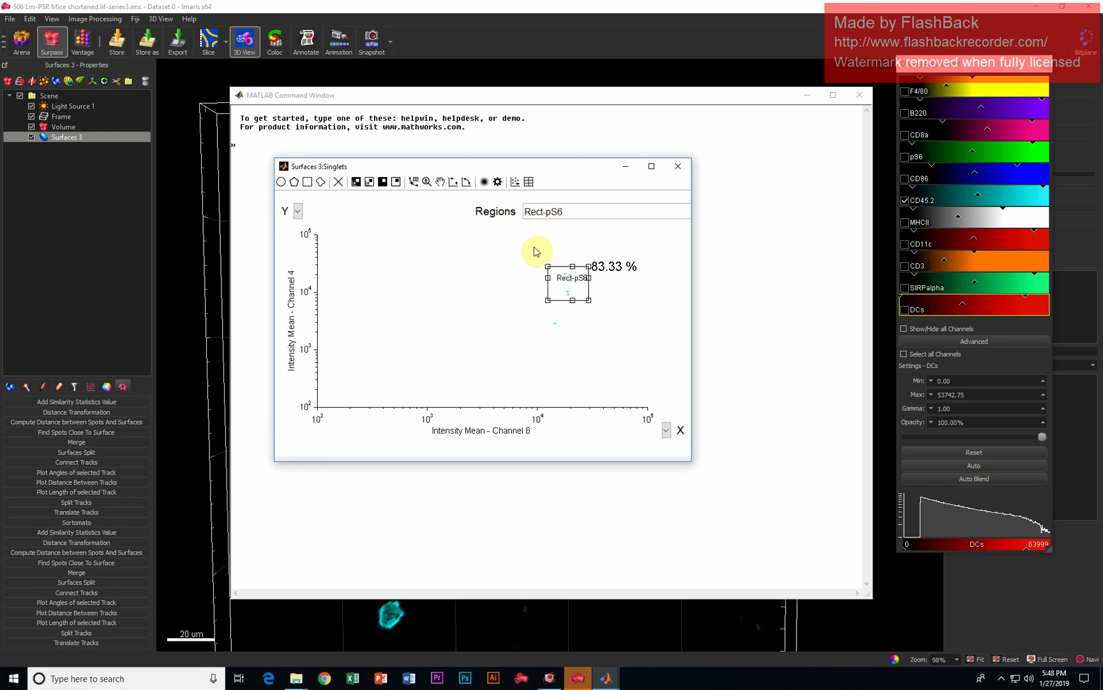
- Draw a second rectangular region around the single point below the pS6 region and rename it No pS6
left_click(308, 182)
left_click_drag(542, 313, 573, 334)
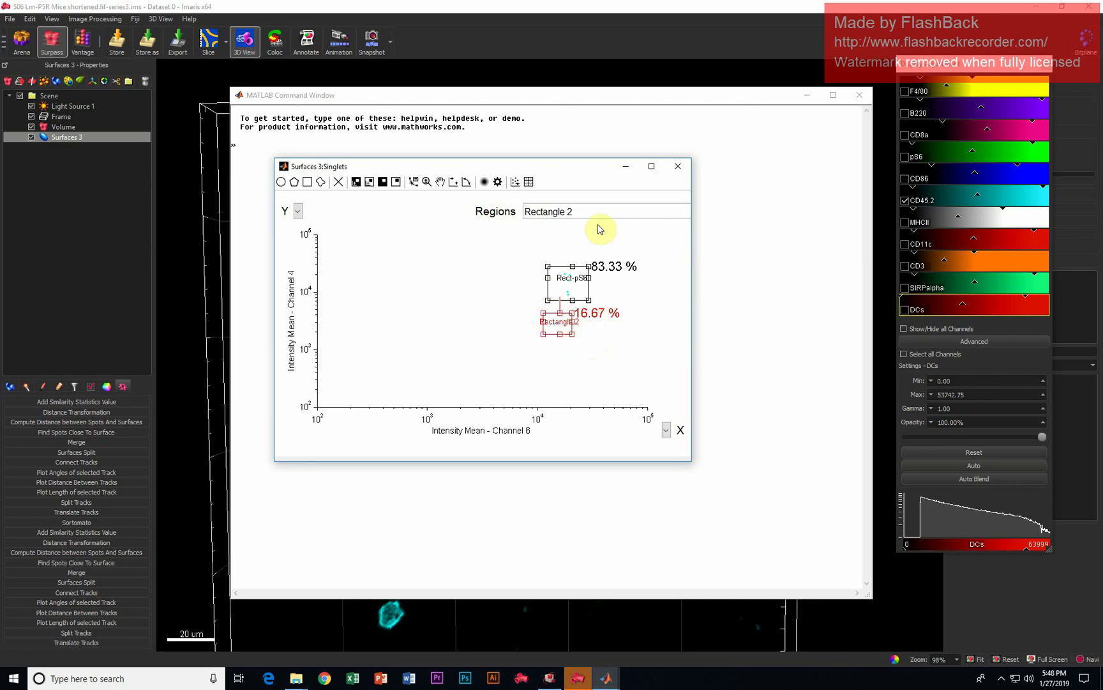
double_click(619, 328)
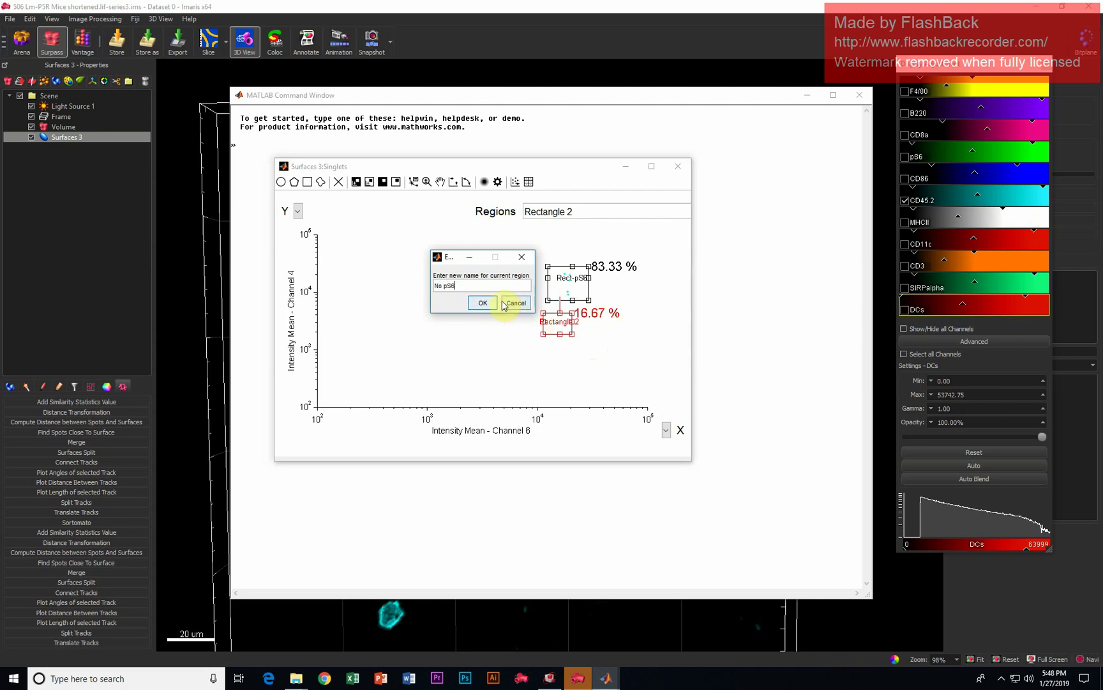
left_click(480, 303)
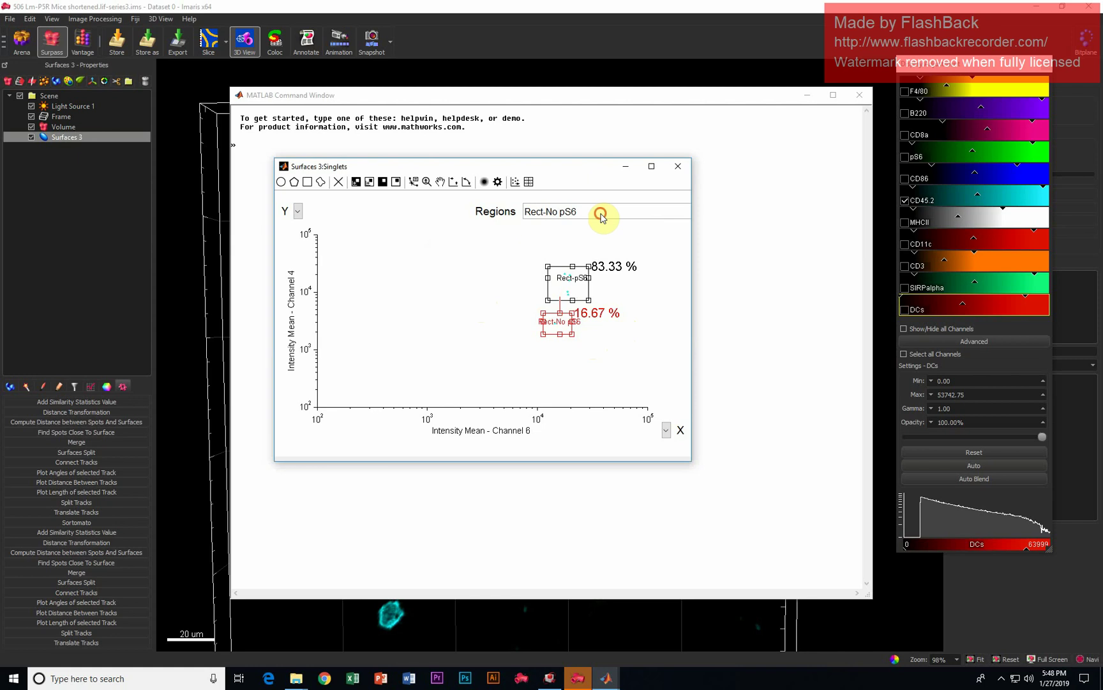
- Make Rect-pS6 the active region of the singlets graph and narrow the graph window
left_click(601, 214)
left_click(594, 227)
left_click(584, 213)
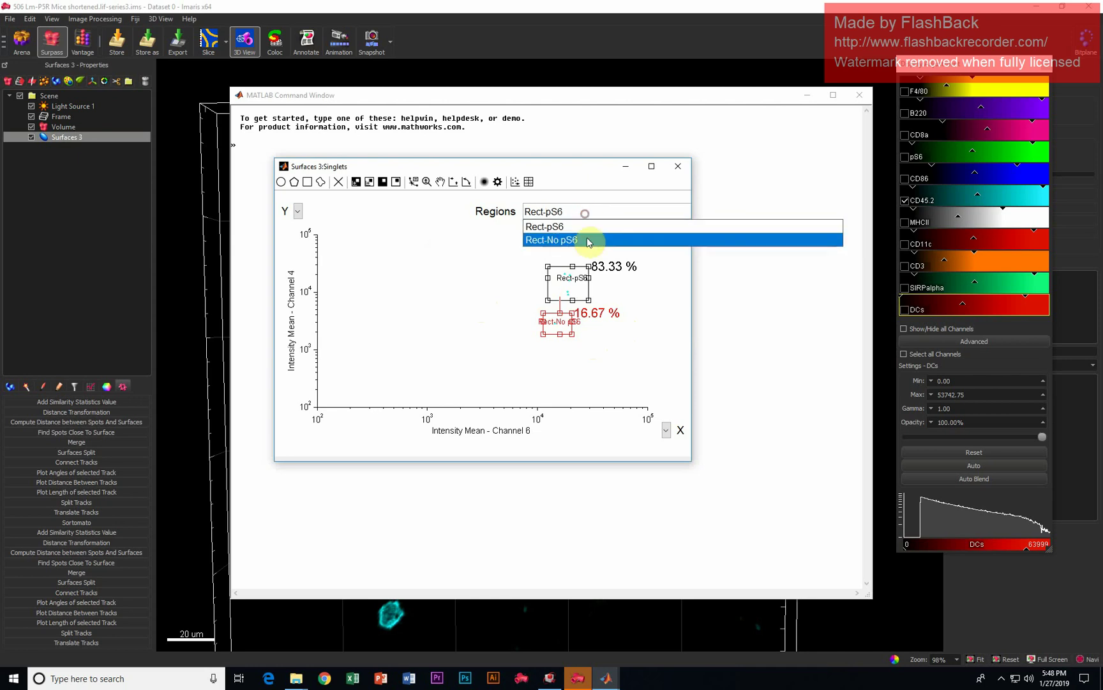
left_click(585, 228)
left_click(584, 213)
left_click(581, 226)
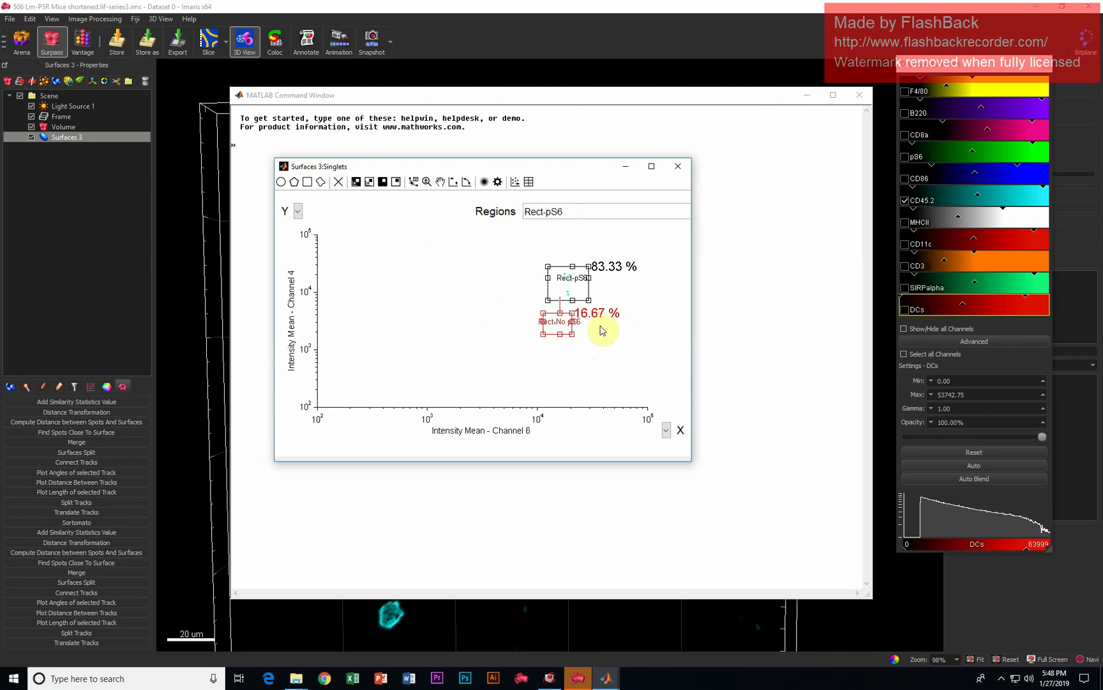
left_click(564, 211)
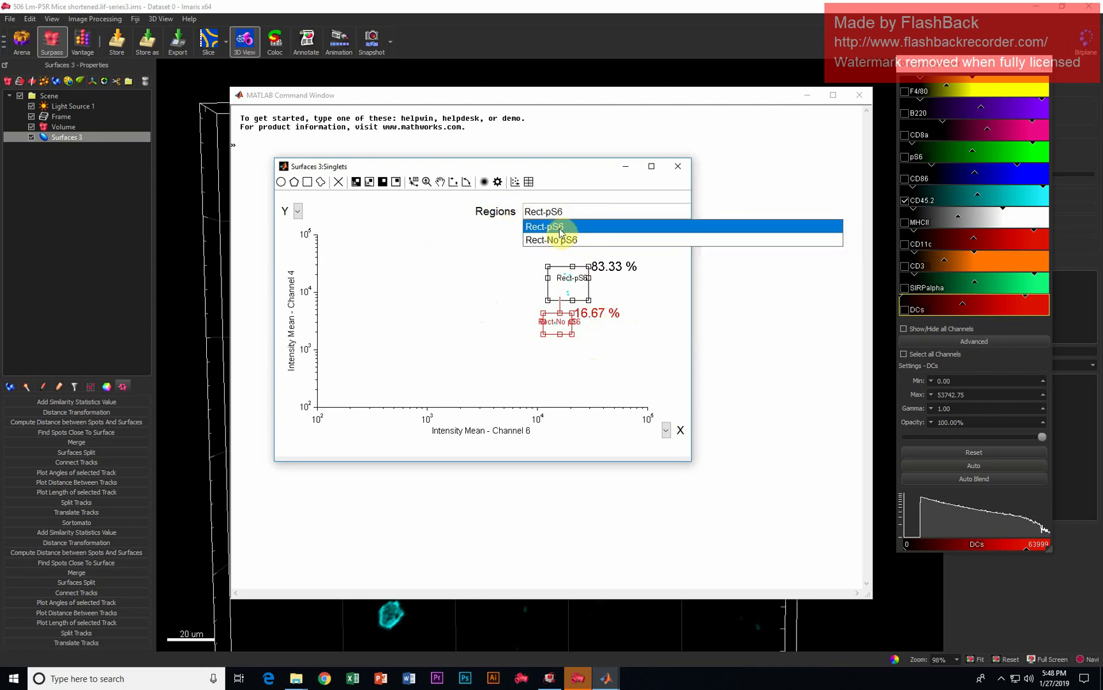
left_click(562, 228)
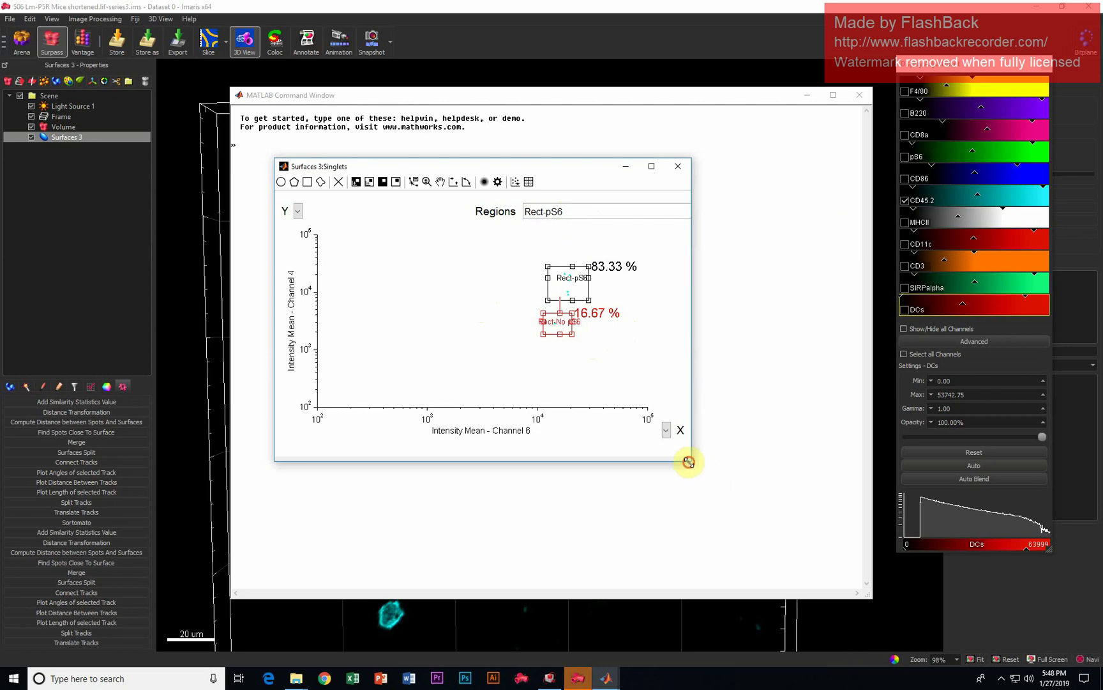
left_click_drag(688, 462, 602, 468)
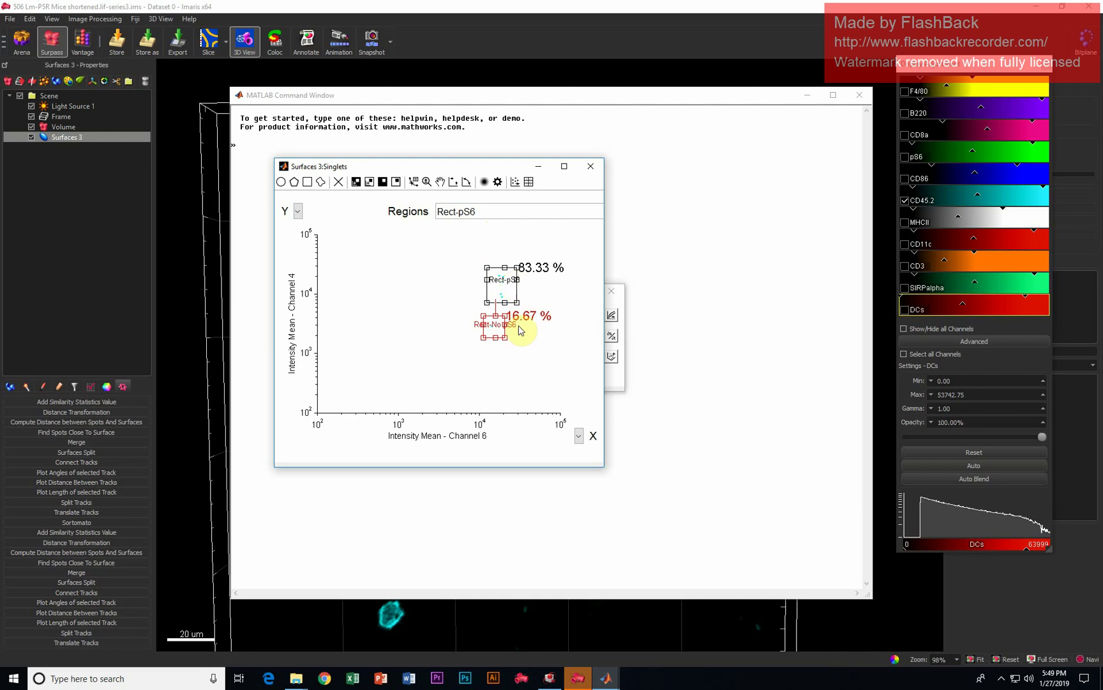
- Create a new graph from the objects inside the pS6 region, place it beside the singlets graph, and browse its Y-axis variables
left_click(356, 182)
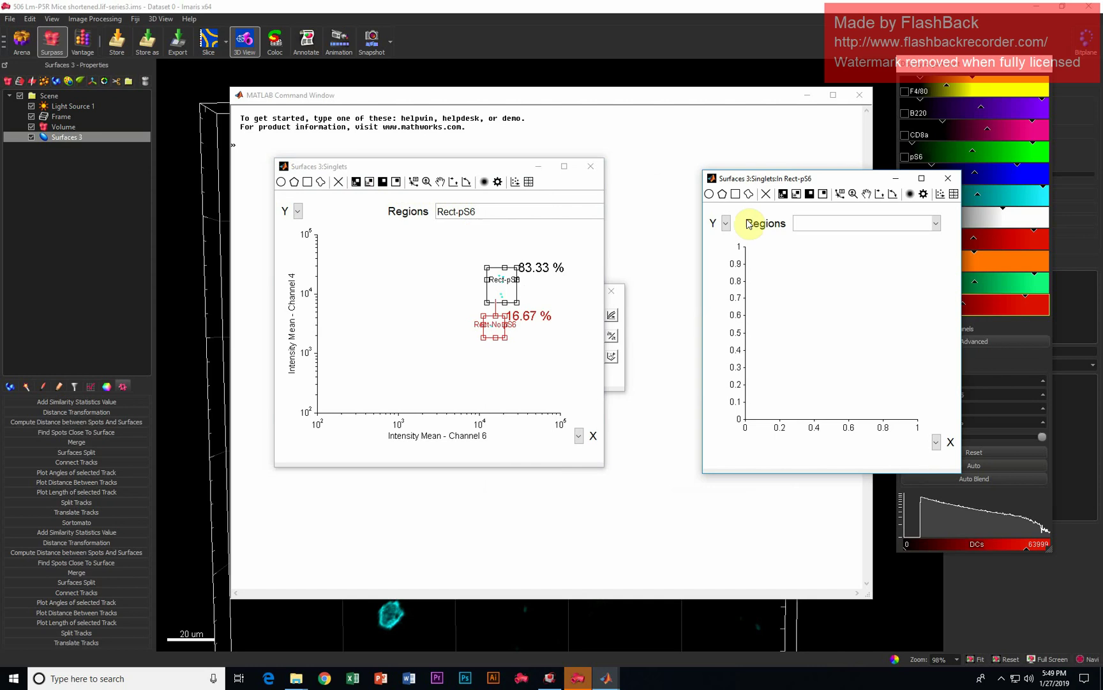
left_click_drag(783, 176, 716, 171)
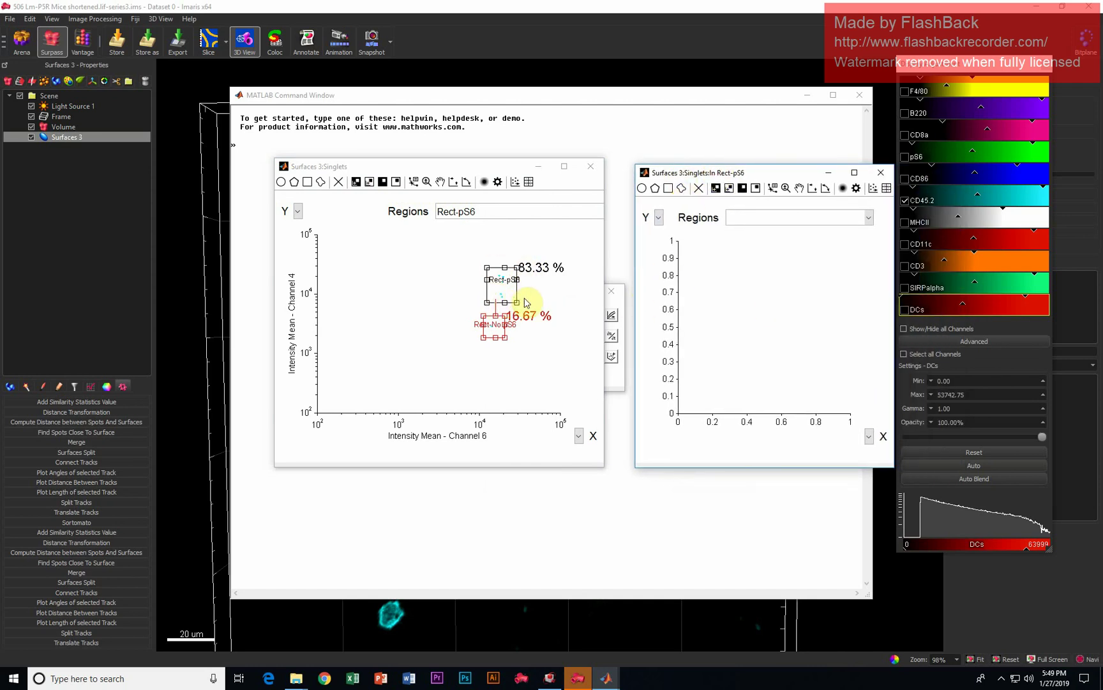
left_click(658, 217)
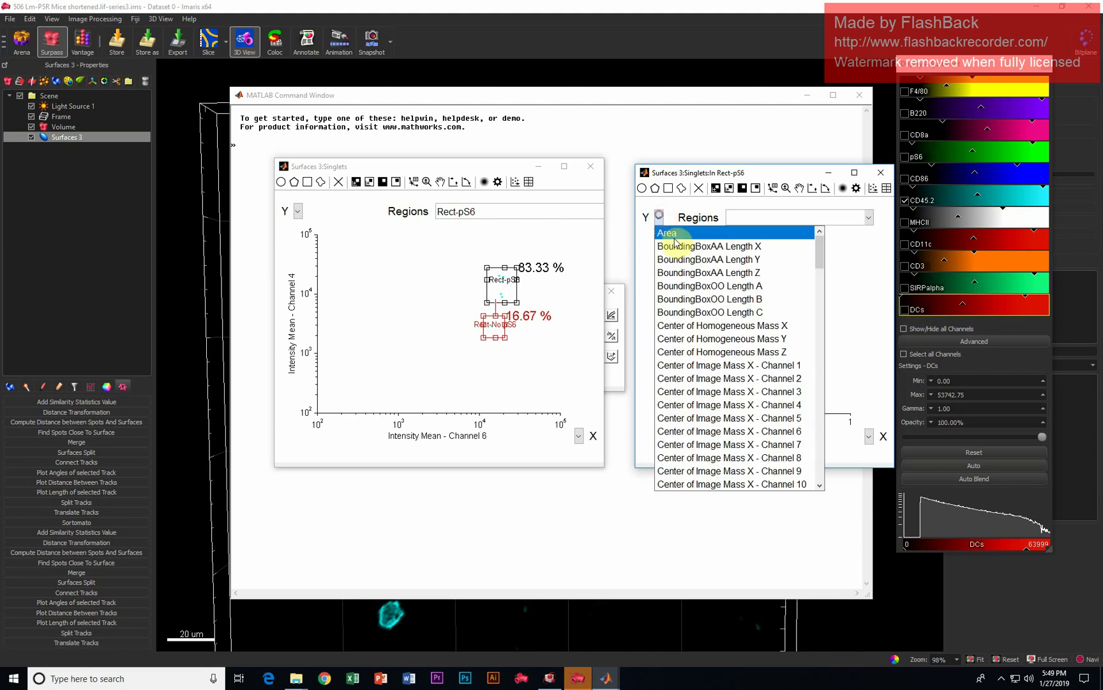
scroll(741, 332, "down", 20)
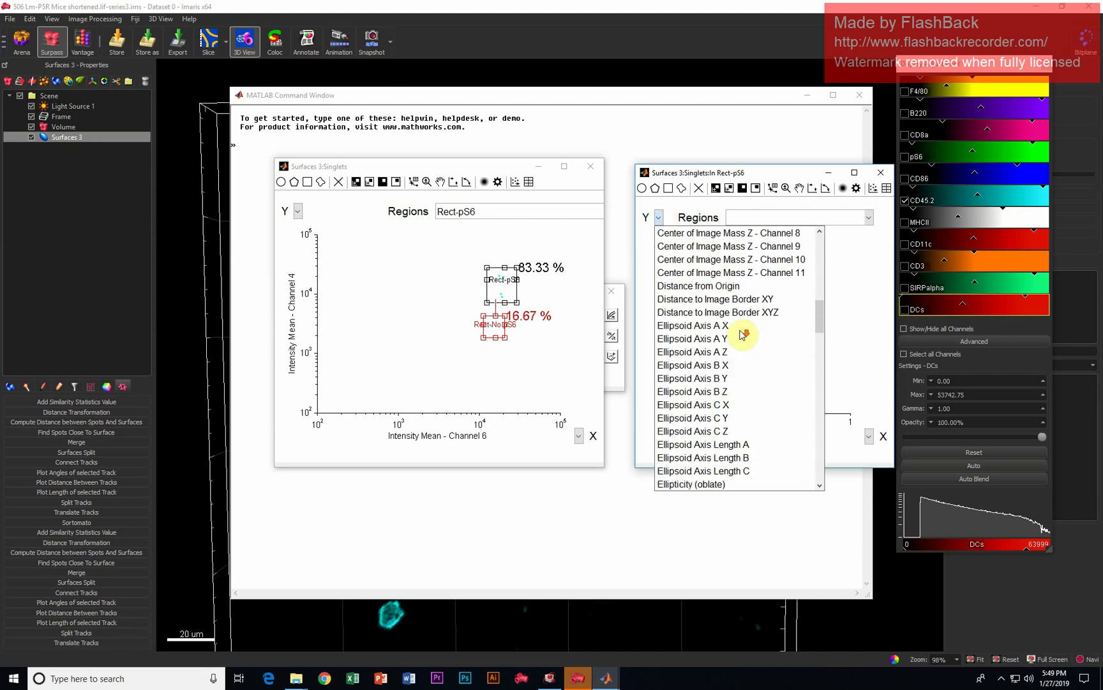
left_click(851, 317)
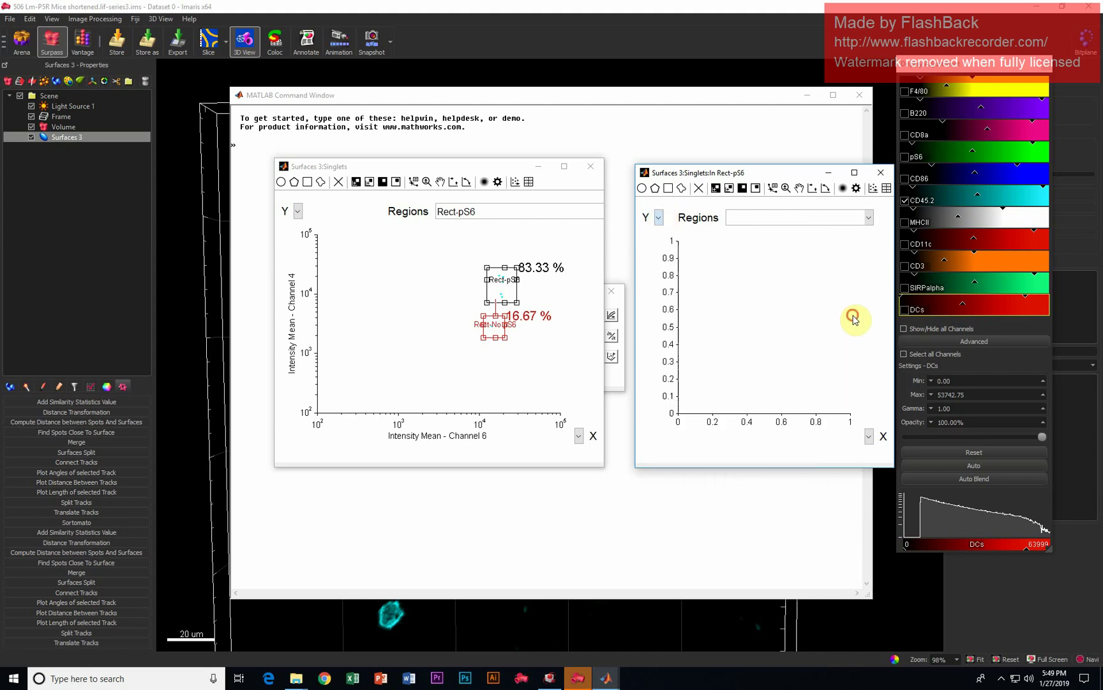
- Create separate Imaris surfaces from the objects inside and outside the pS6 region of the singlets graph
left_click(497, 257)
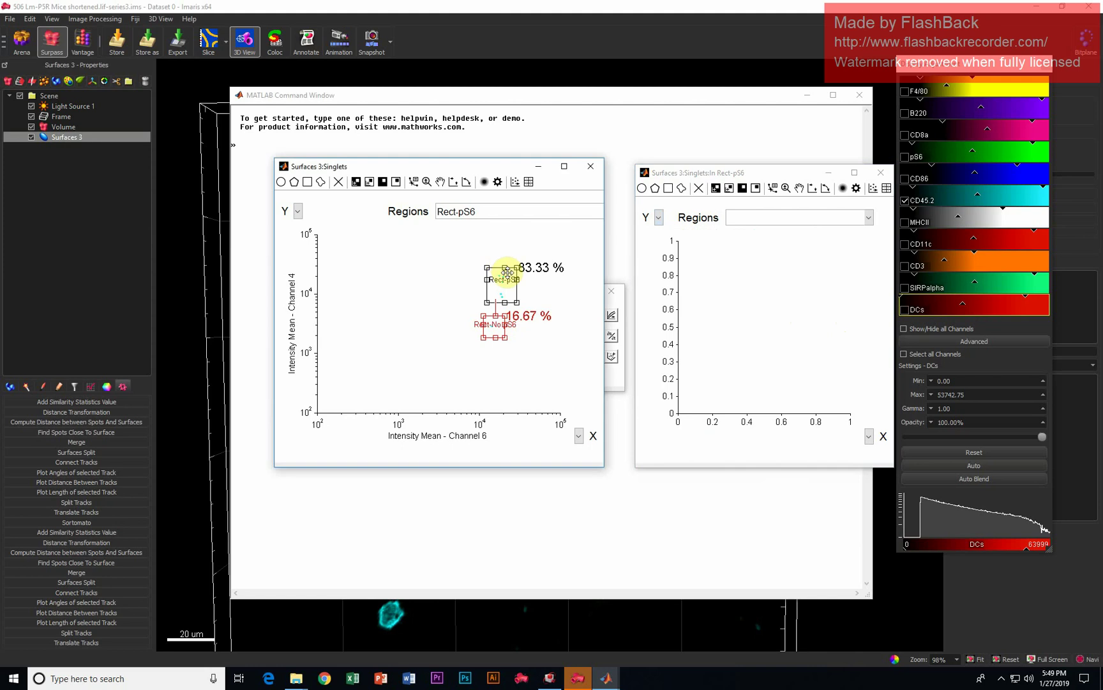
left_click(382, 182)
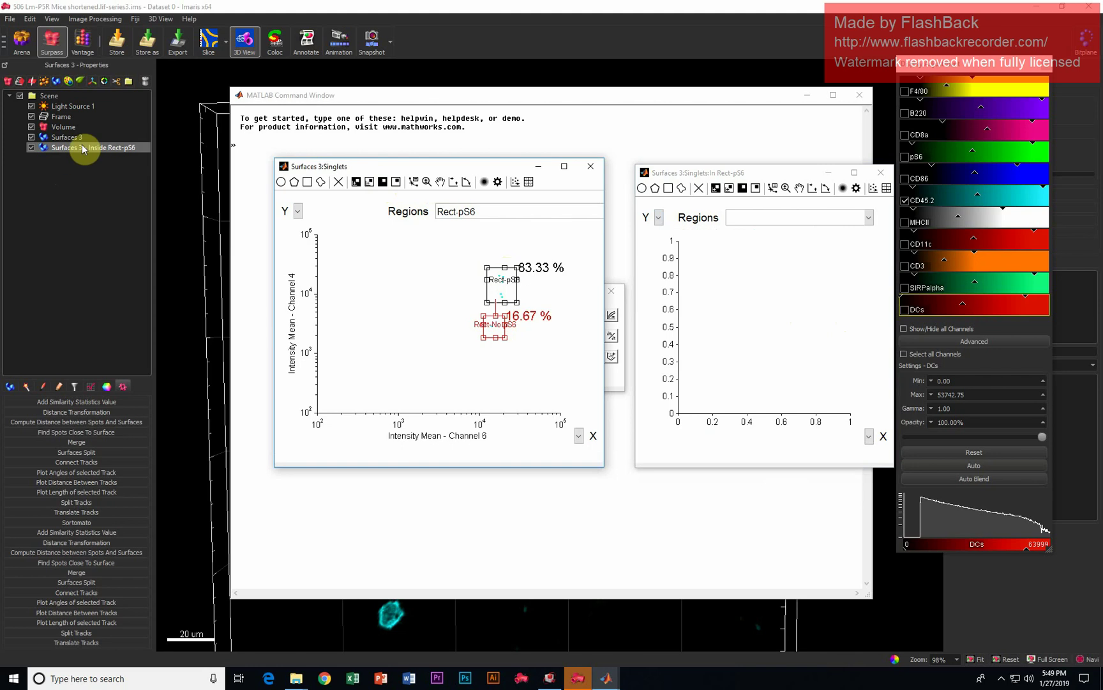
left_click(396, 181)
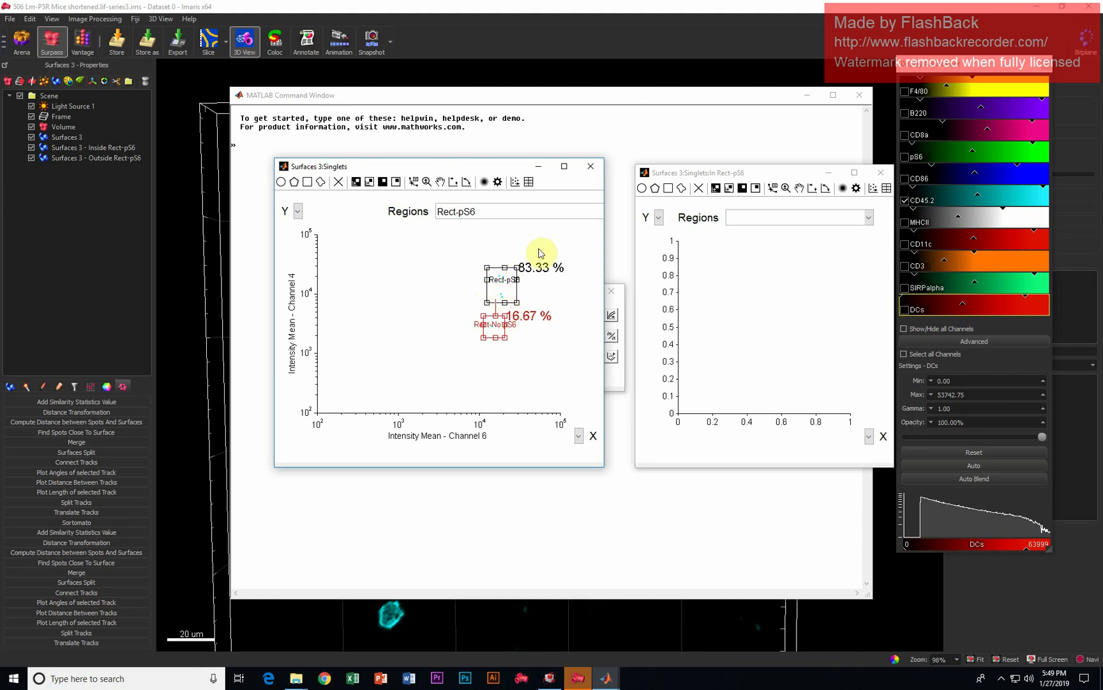
- Bring Imaris forward and hide Surfaces 3 and its inside and outside Rect-pS6 sets, briefly displaying the inside set alone
left_click(112, 263)
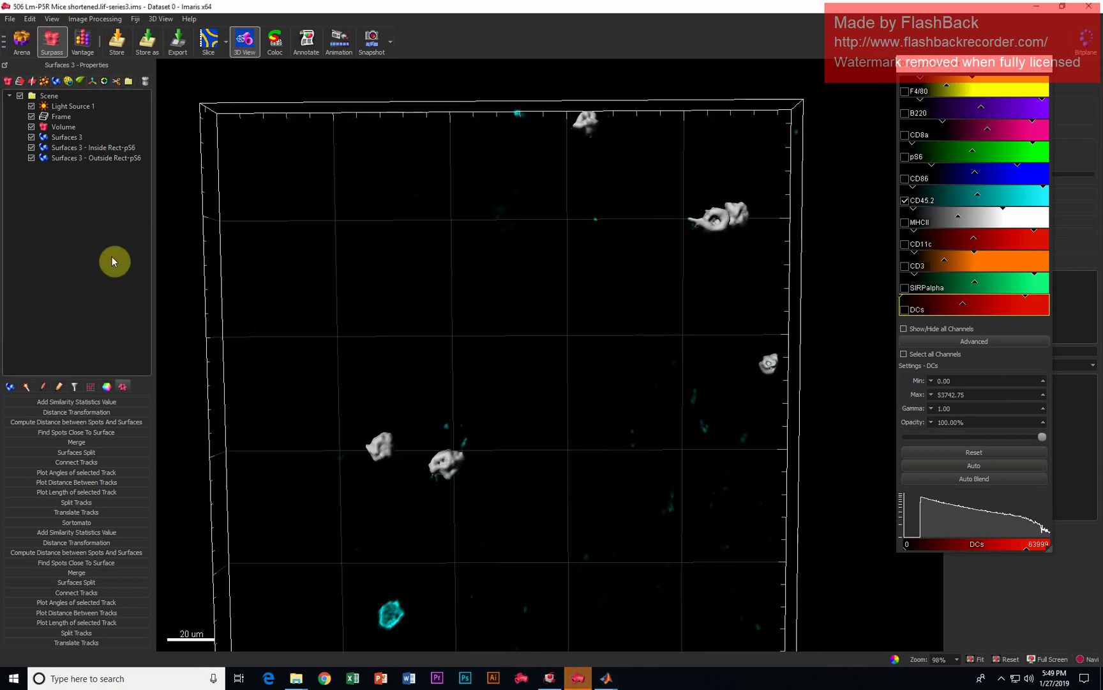
left_click(31, 147)
left_click(31, 159)
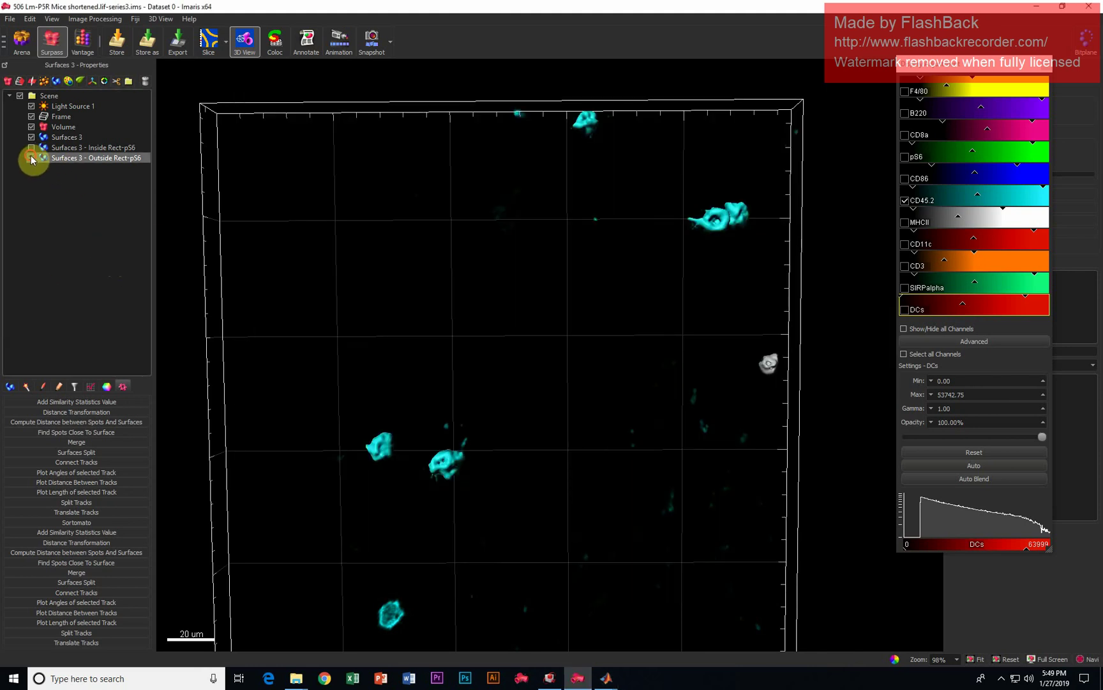
left_click(63, 149)
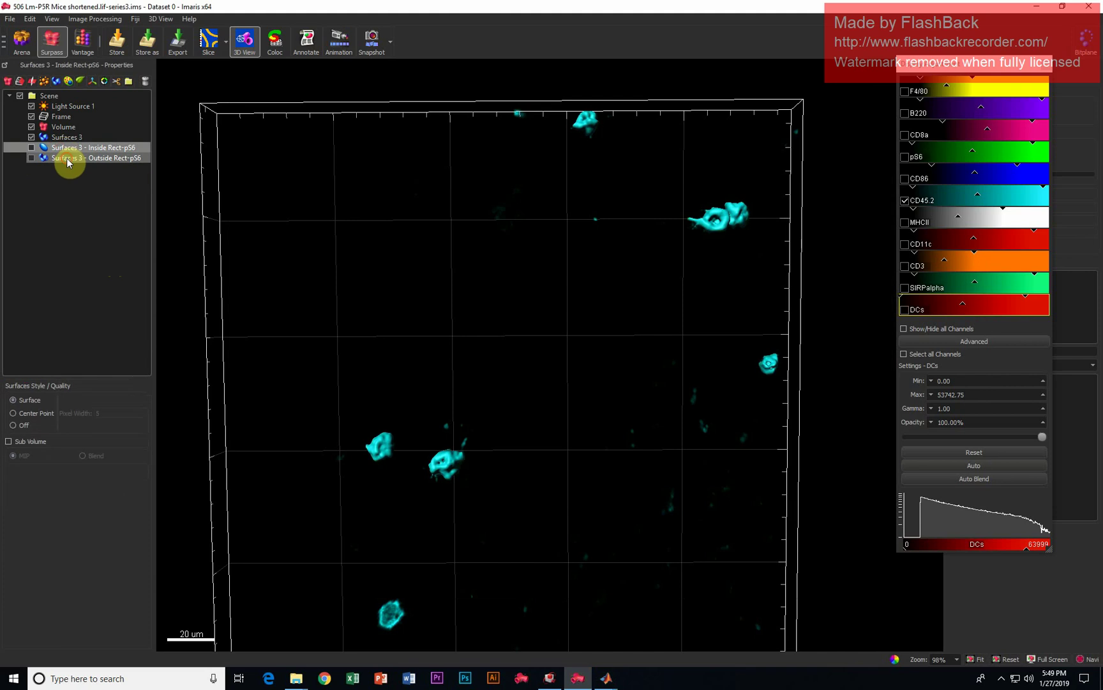
left_click(31, 138)
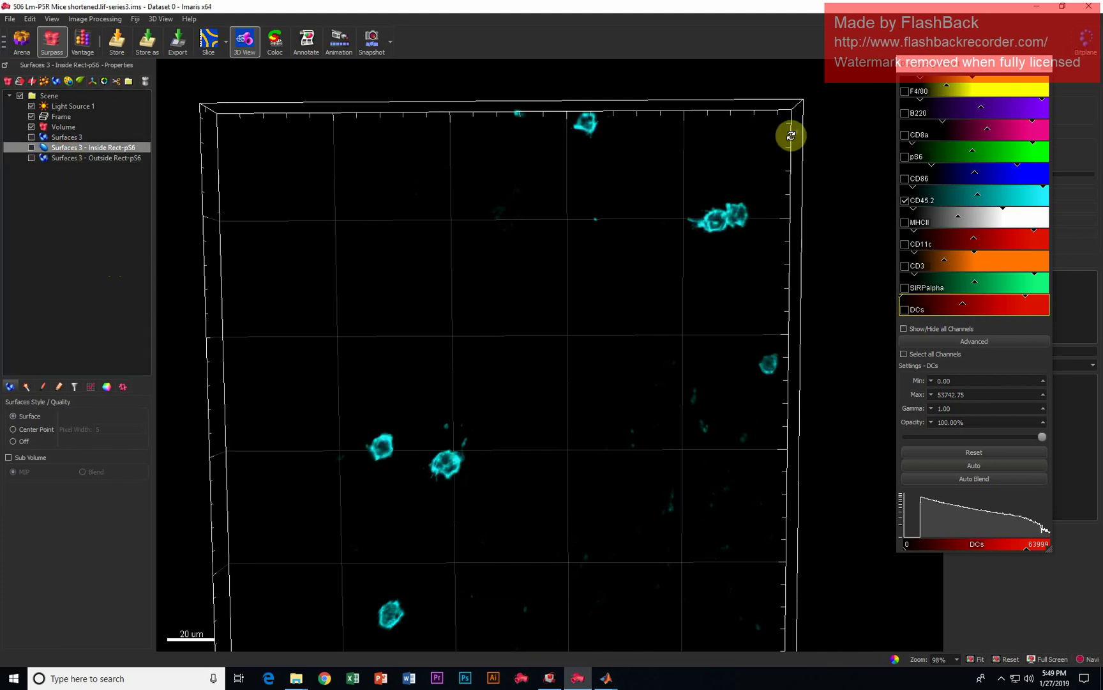
left_click(31, 148)
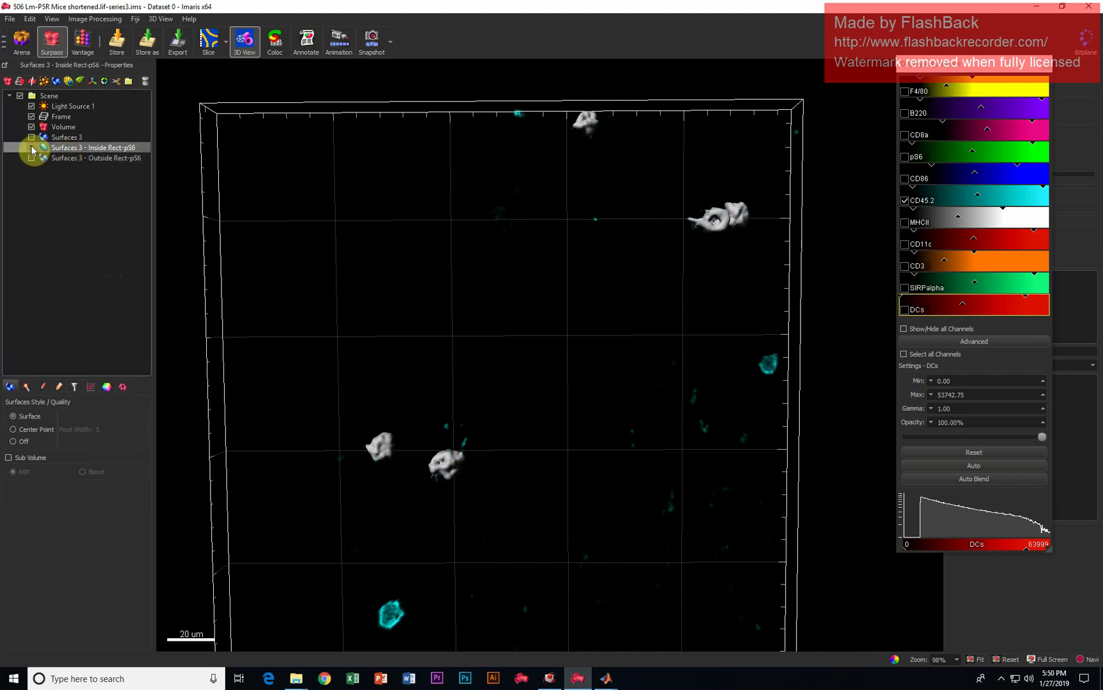
left_click(31, 148)
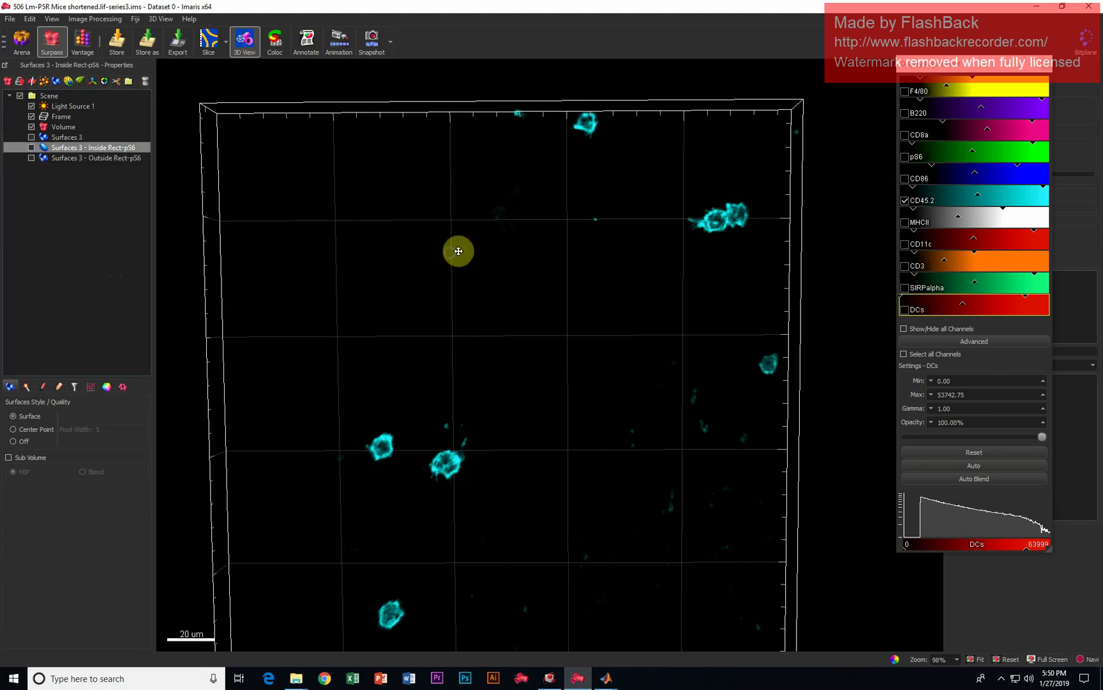
- Show the pS6 channel in the volume and hide the CD45.2 channel
left_click_drag(456, 249, 574, 259)
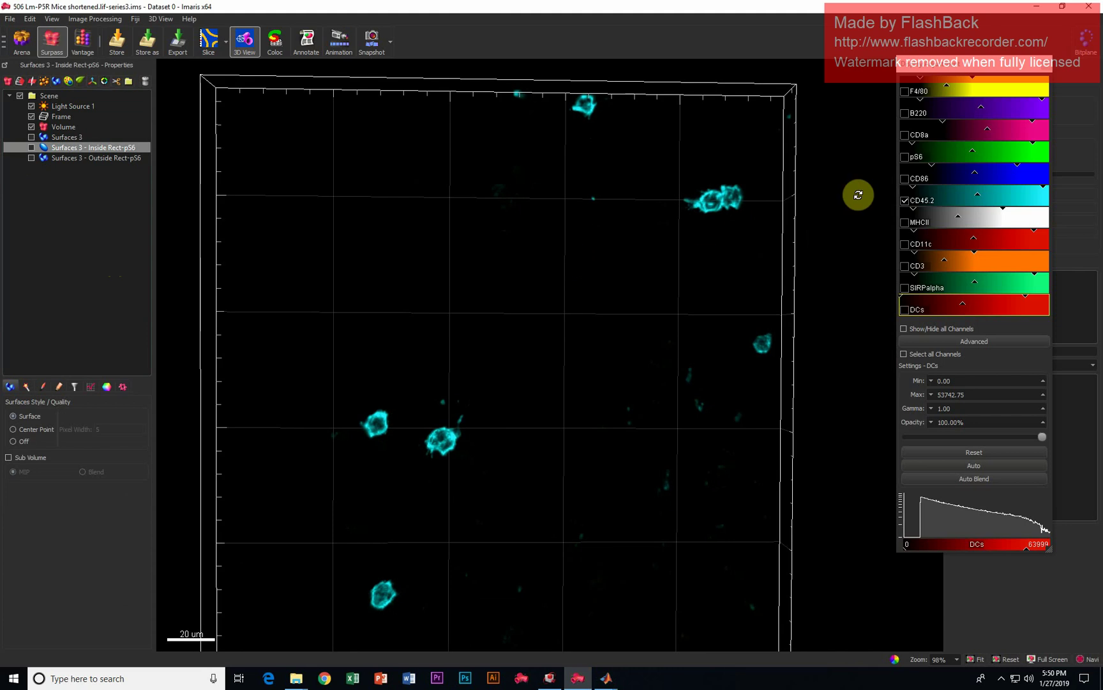
left_click(906, 157)
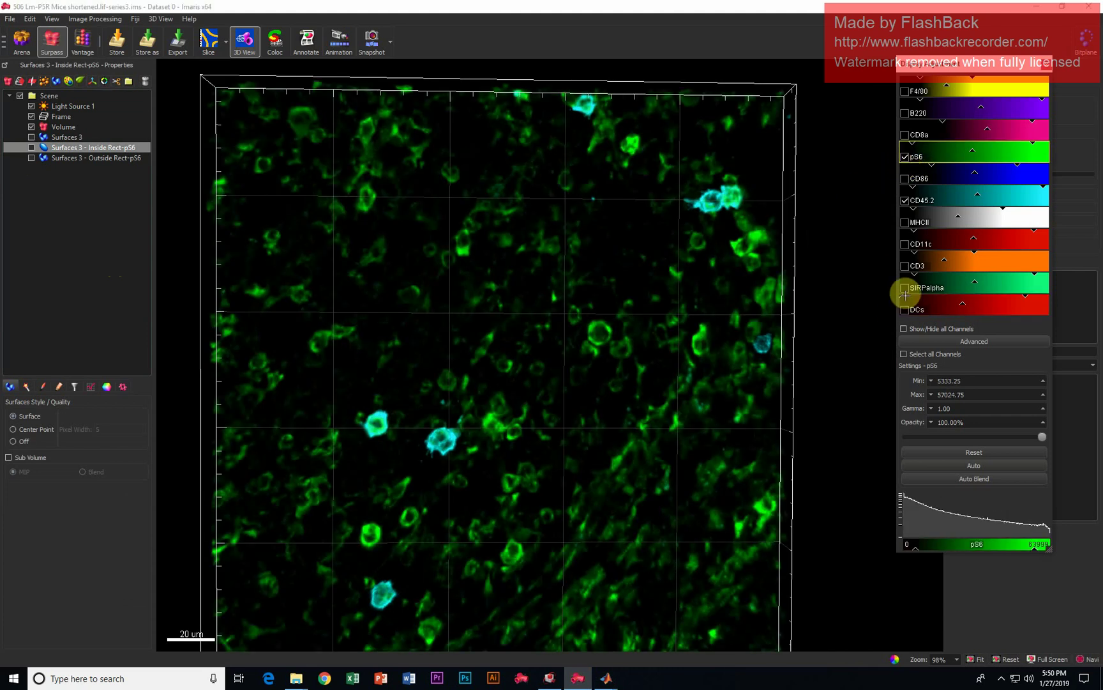
left_click(904, 201)
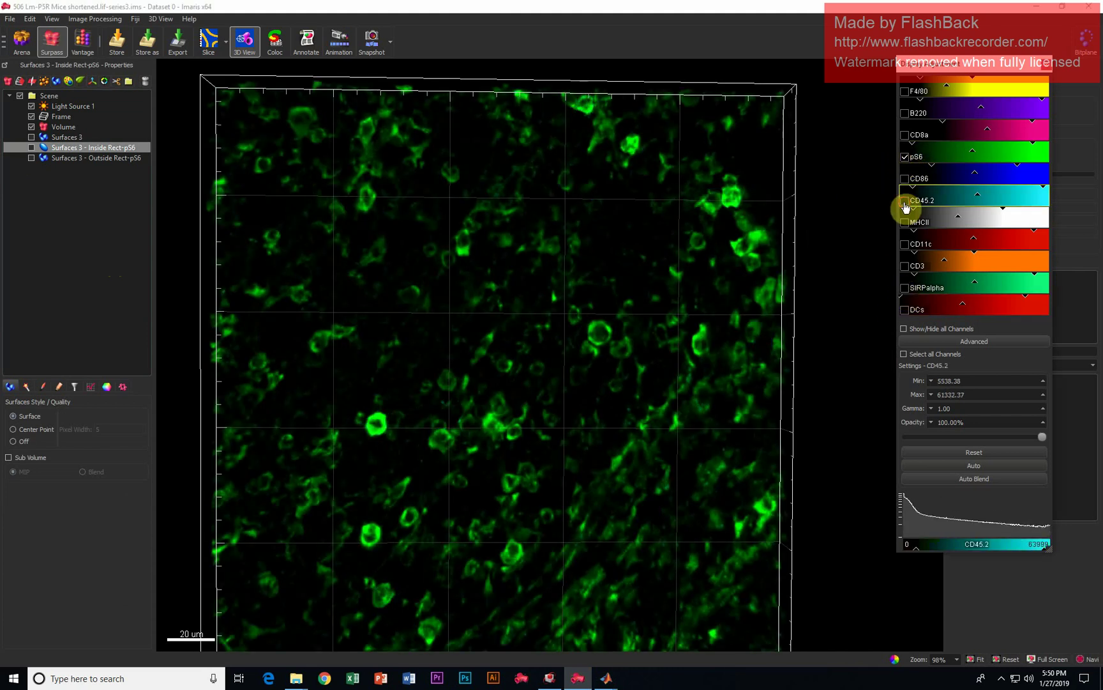
left_click_drag(646, 294, 620, 296)
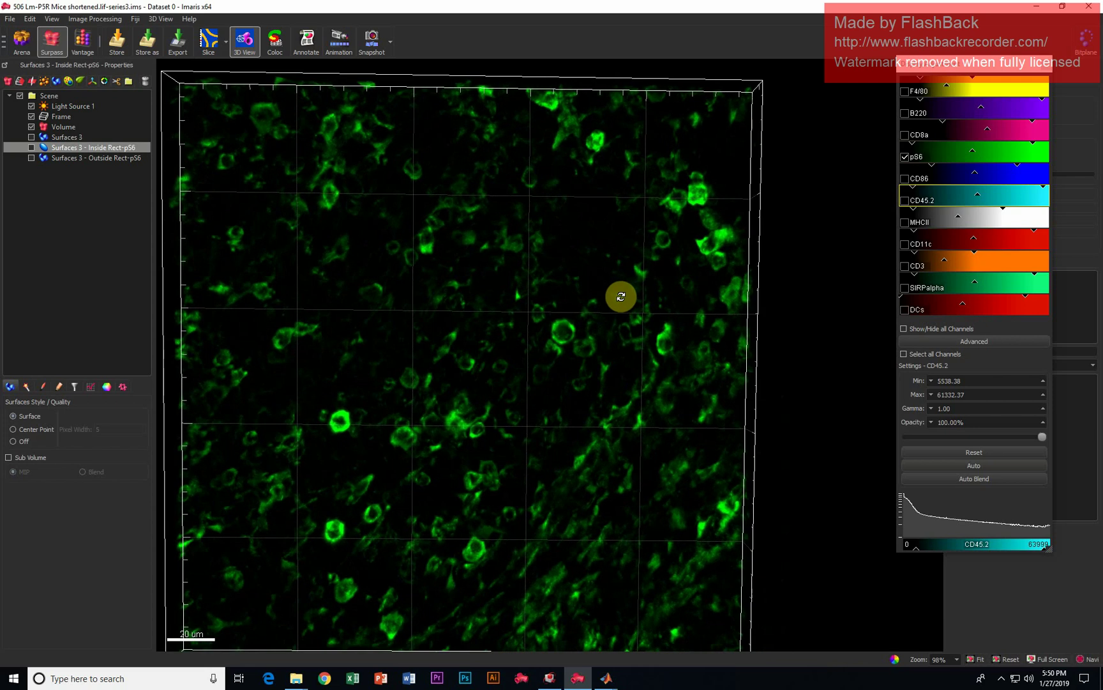
- Toggle Surfaces 3 on and off over the pS6 channel to compare each surface with the underlying pS6 signal
left_click(32, 137)
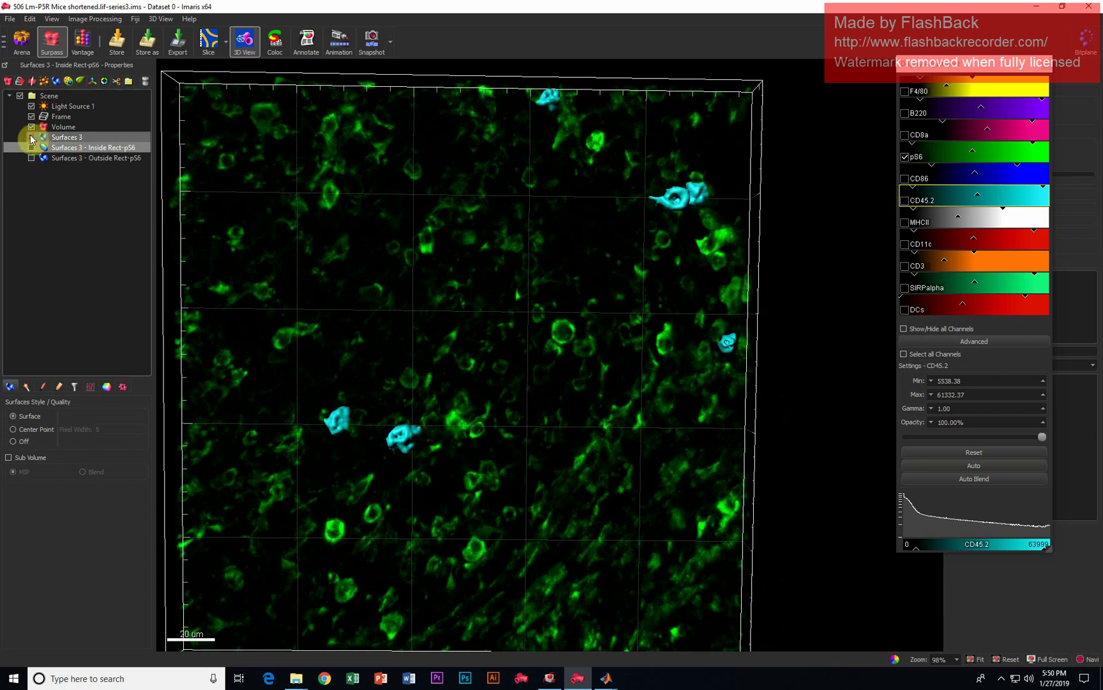
left_click(31, 137)
left_click(31, 137)
left_click(31, 137)
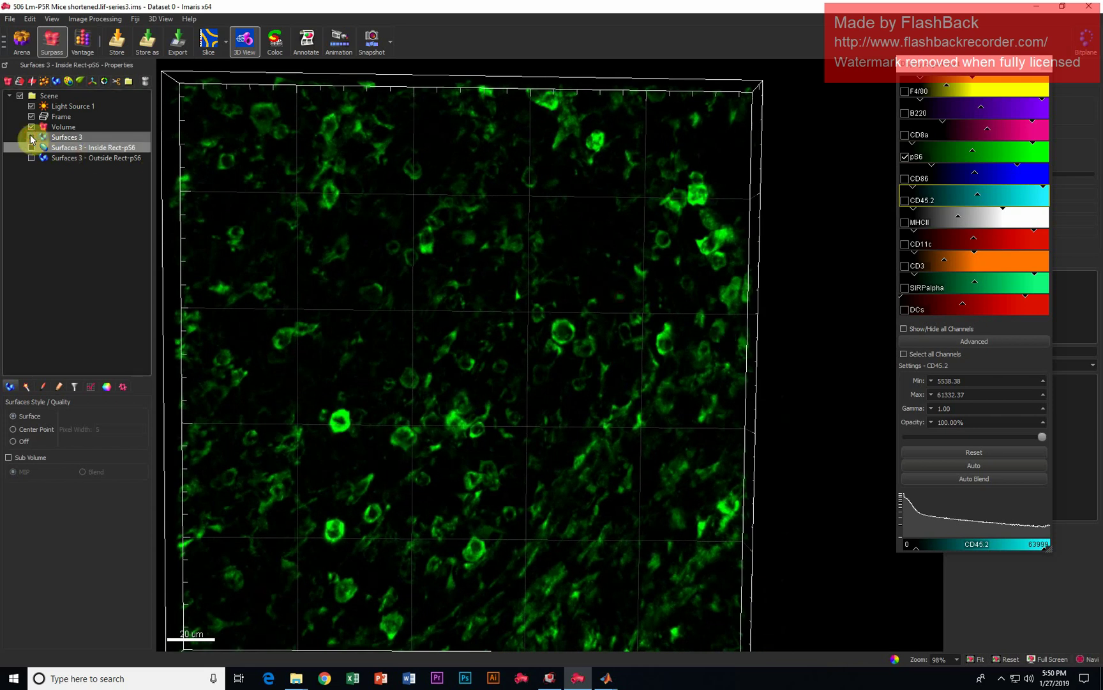
left_click(31, 137)
left_click(31, 137)
left_click(31, 137)
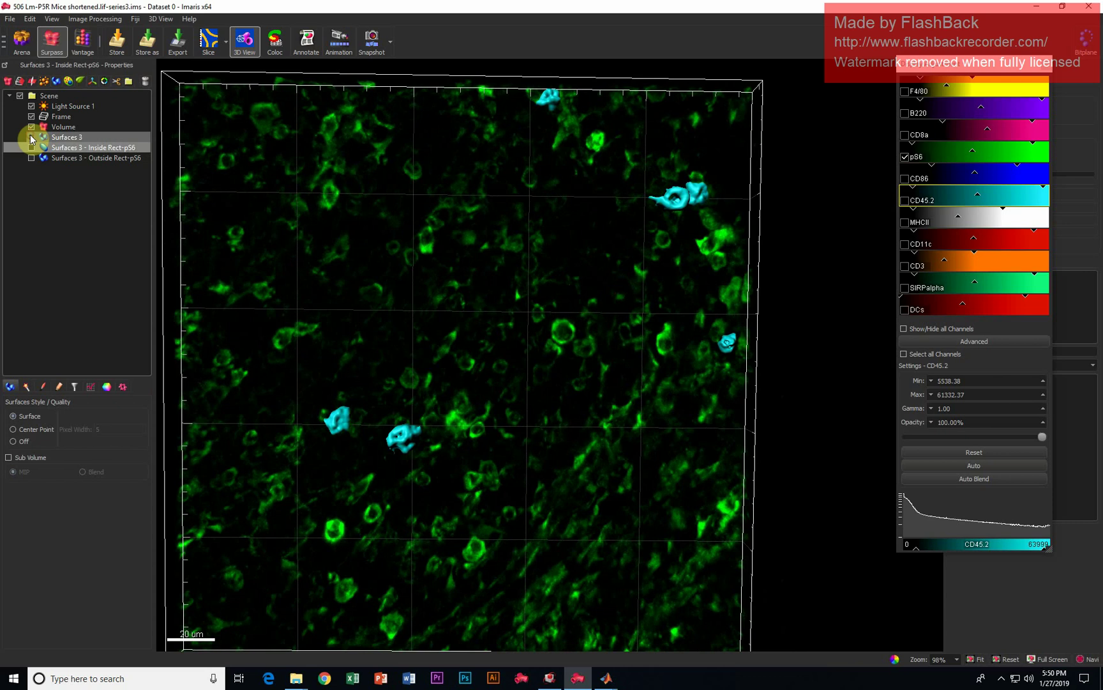
left_click(32, 137)
left_click(31, 137)
left_click(32, 138)
left_click(31, 137)
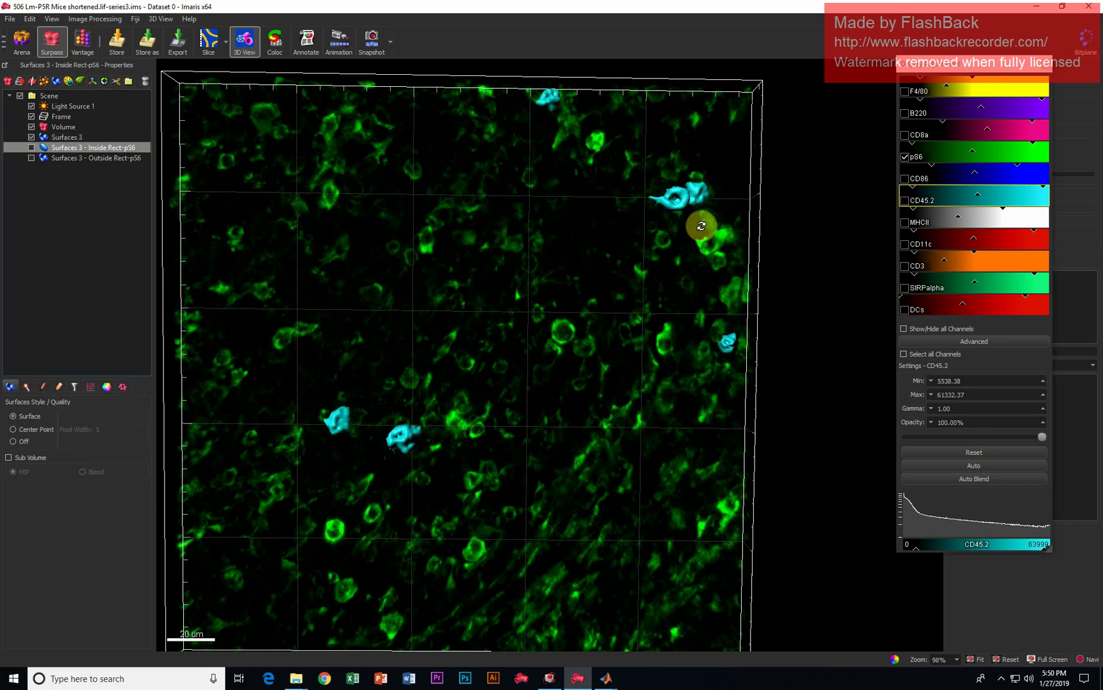
left_click(31, 137)
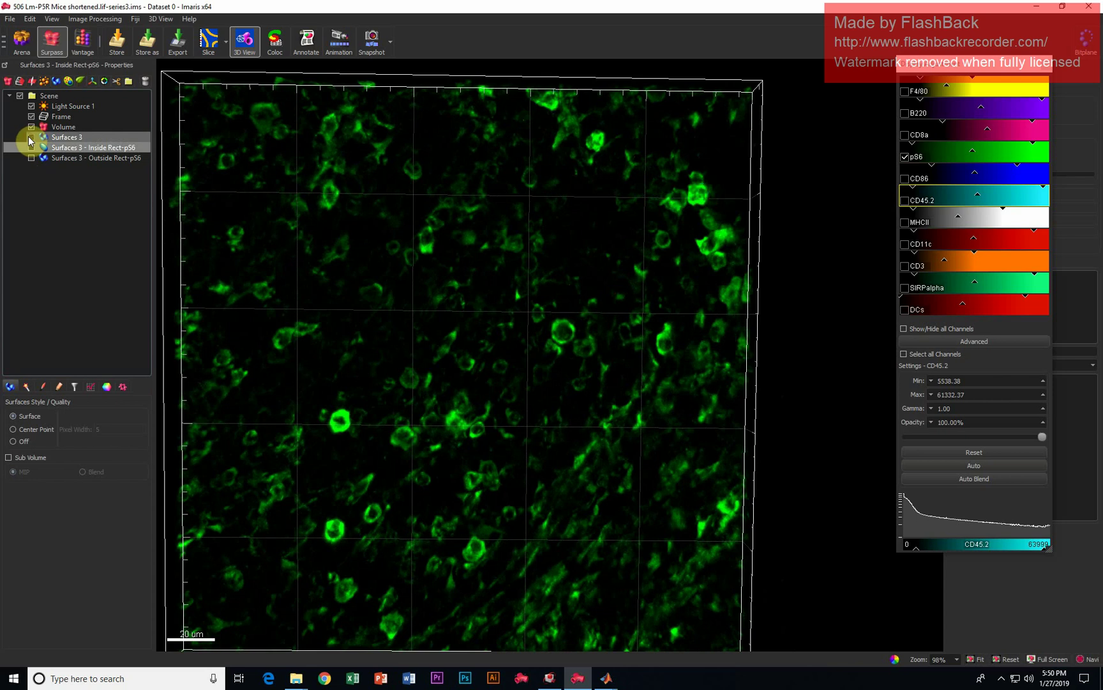
left_click(30, 137)
left_click(30, 138)
left_click(31, 138)
left_click(31, 138)
left_click(31, 137)
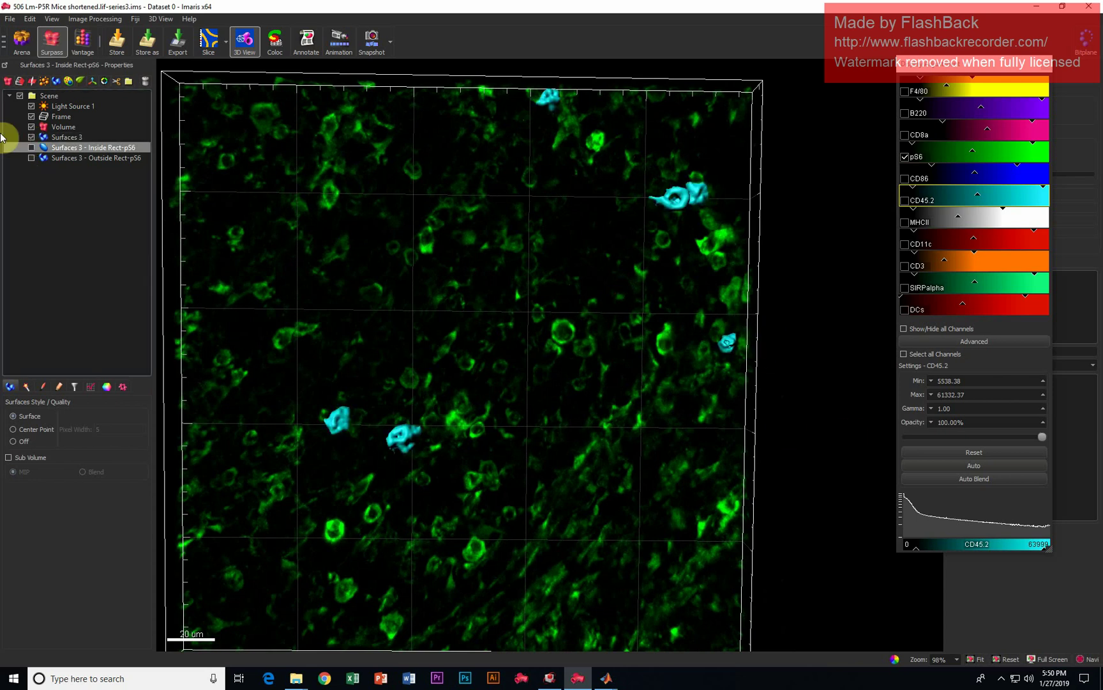
left_click(31, 138)
left_click(31, 138)
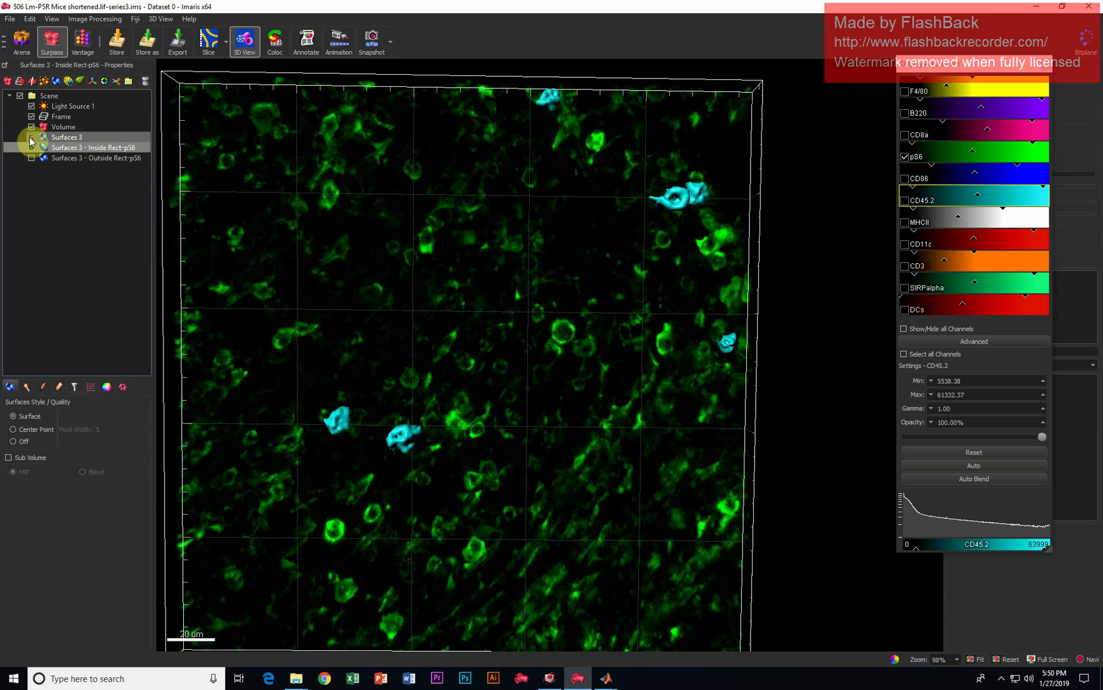
left_click(30, 138)
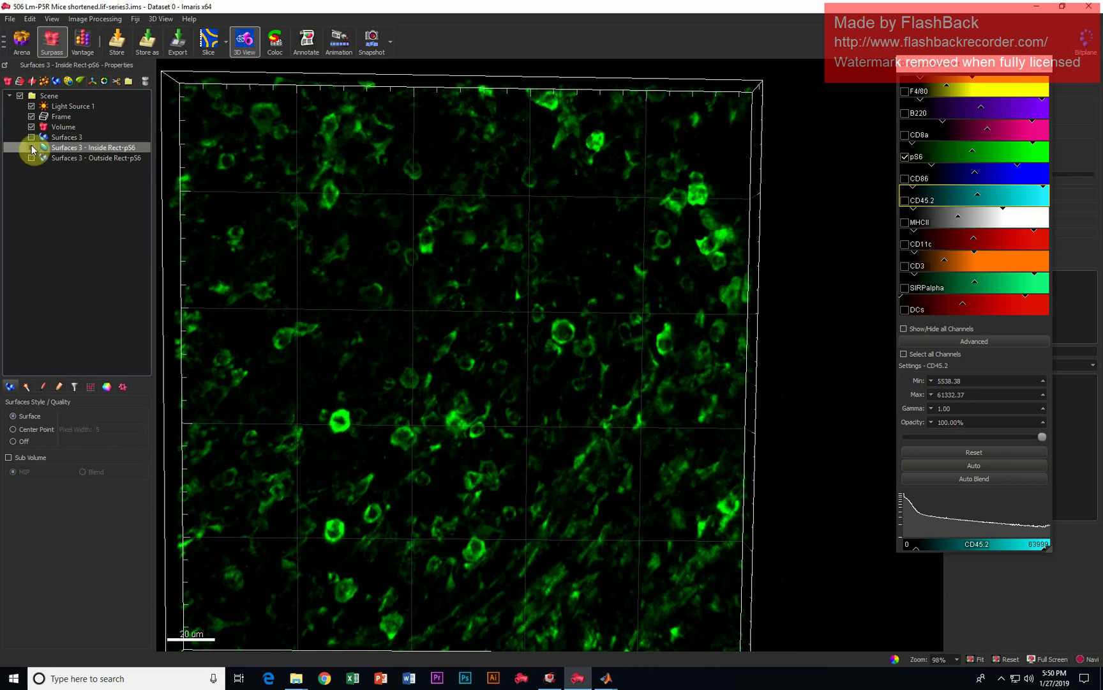
- Toggle the Inside Rect-pS6 and Outside Rect-pS6 surfaces in turn to check them against the pS6 signal
left_click(32, 148)
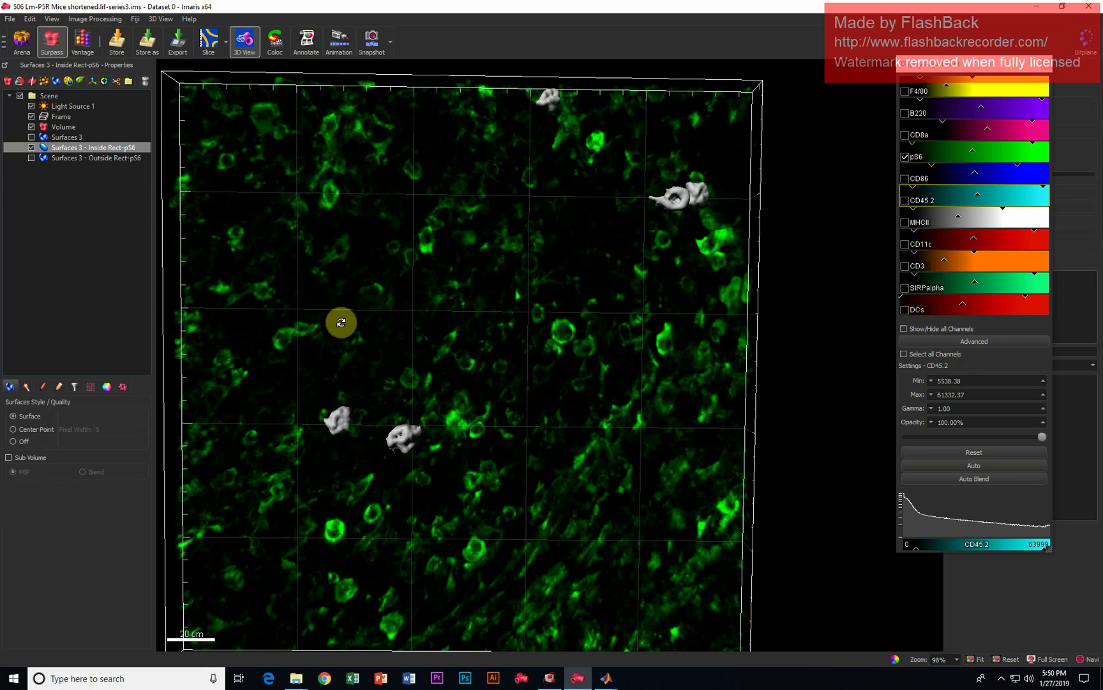
left_click(32, 149)
left_click(32, 149)
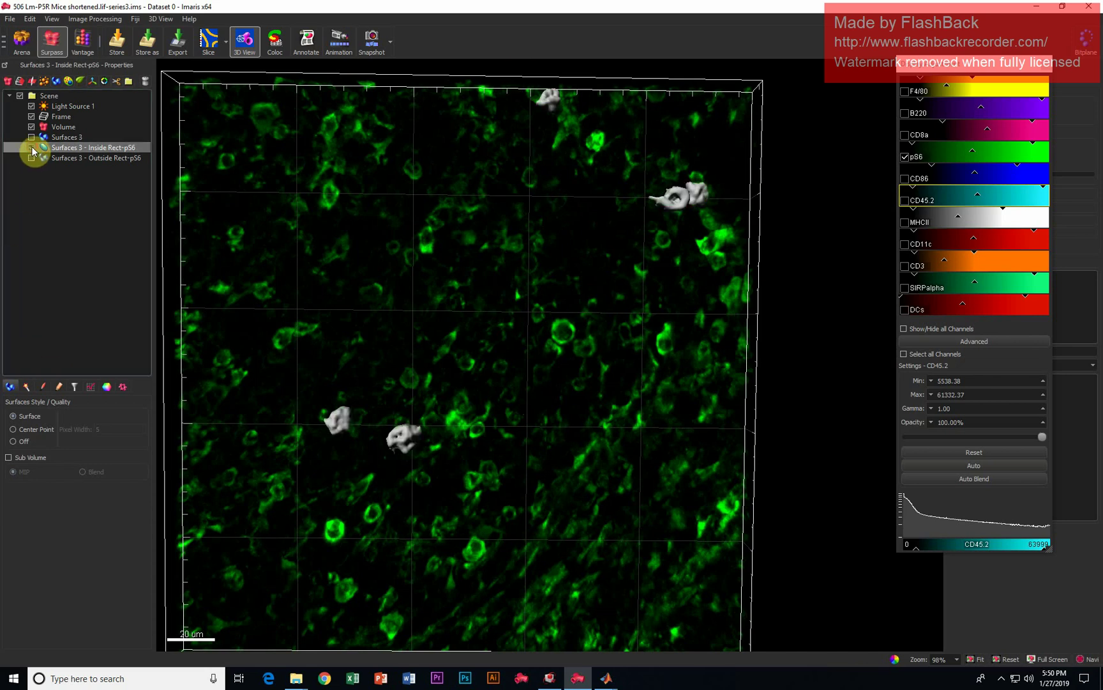
left_click(31, 149)
left_click(28, 157)
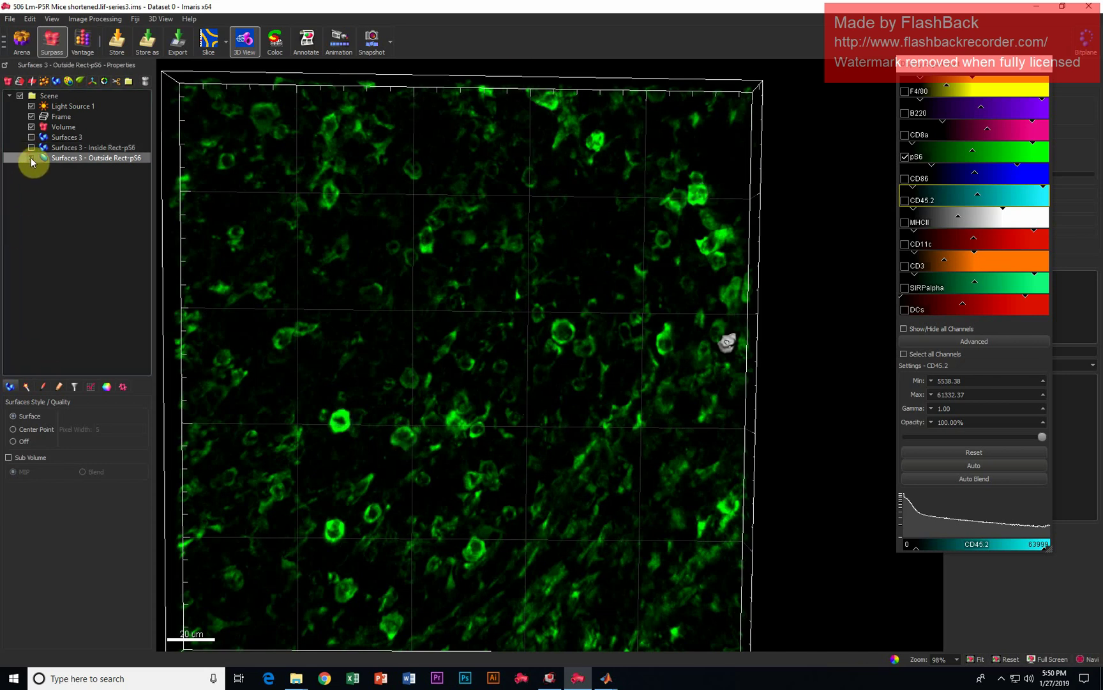
left_click(32, 158)
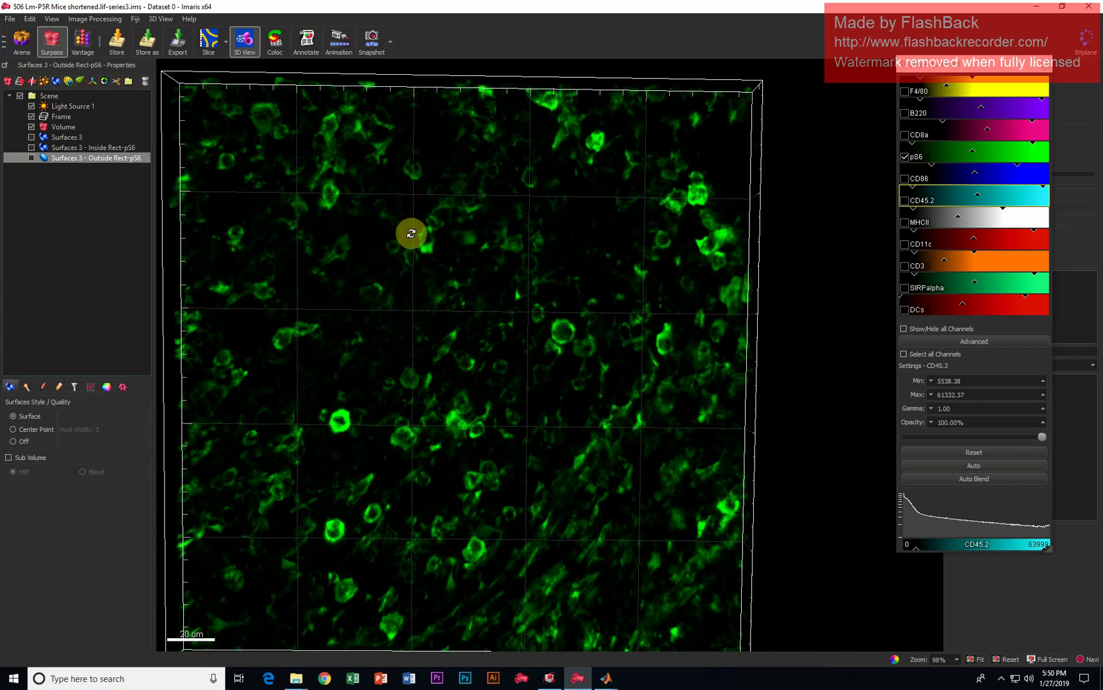
left_click(31, 148)
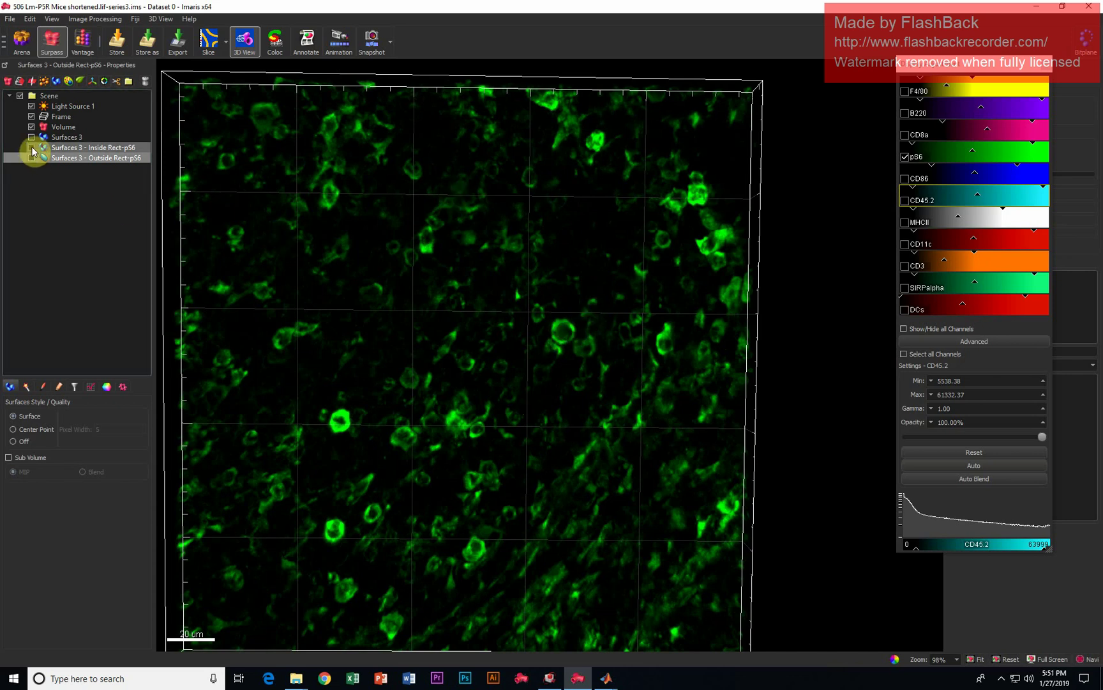